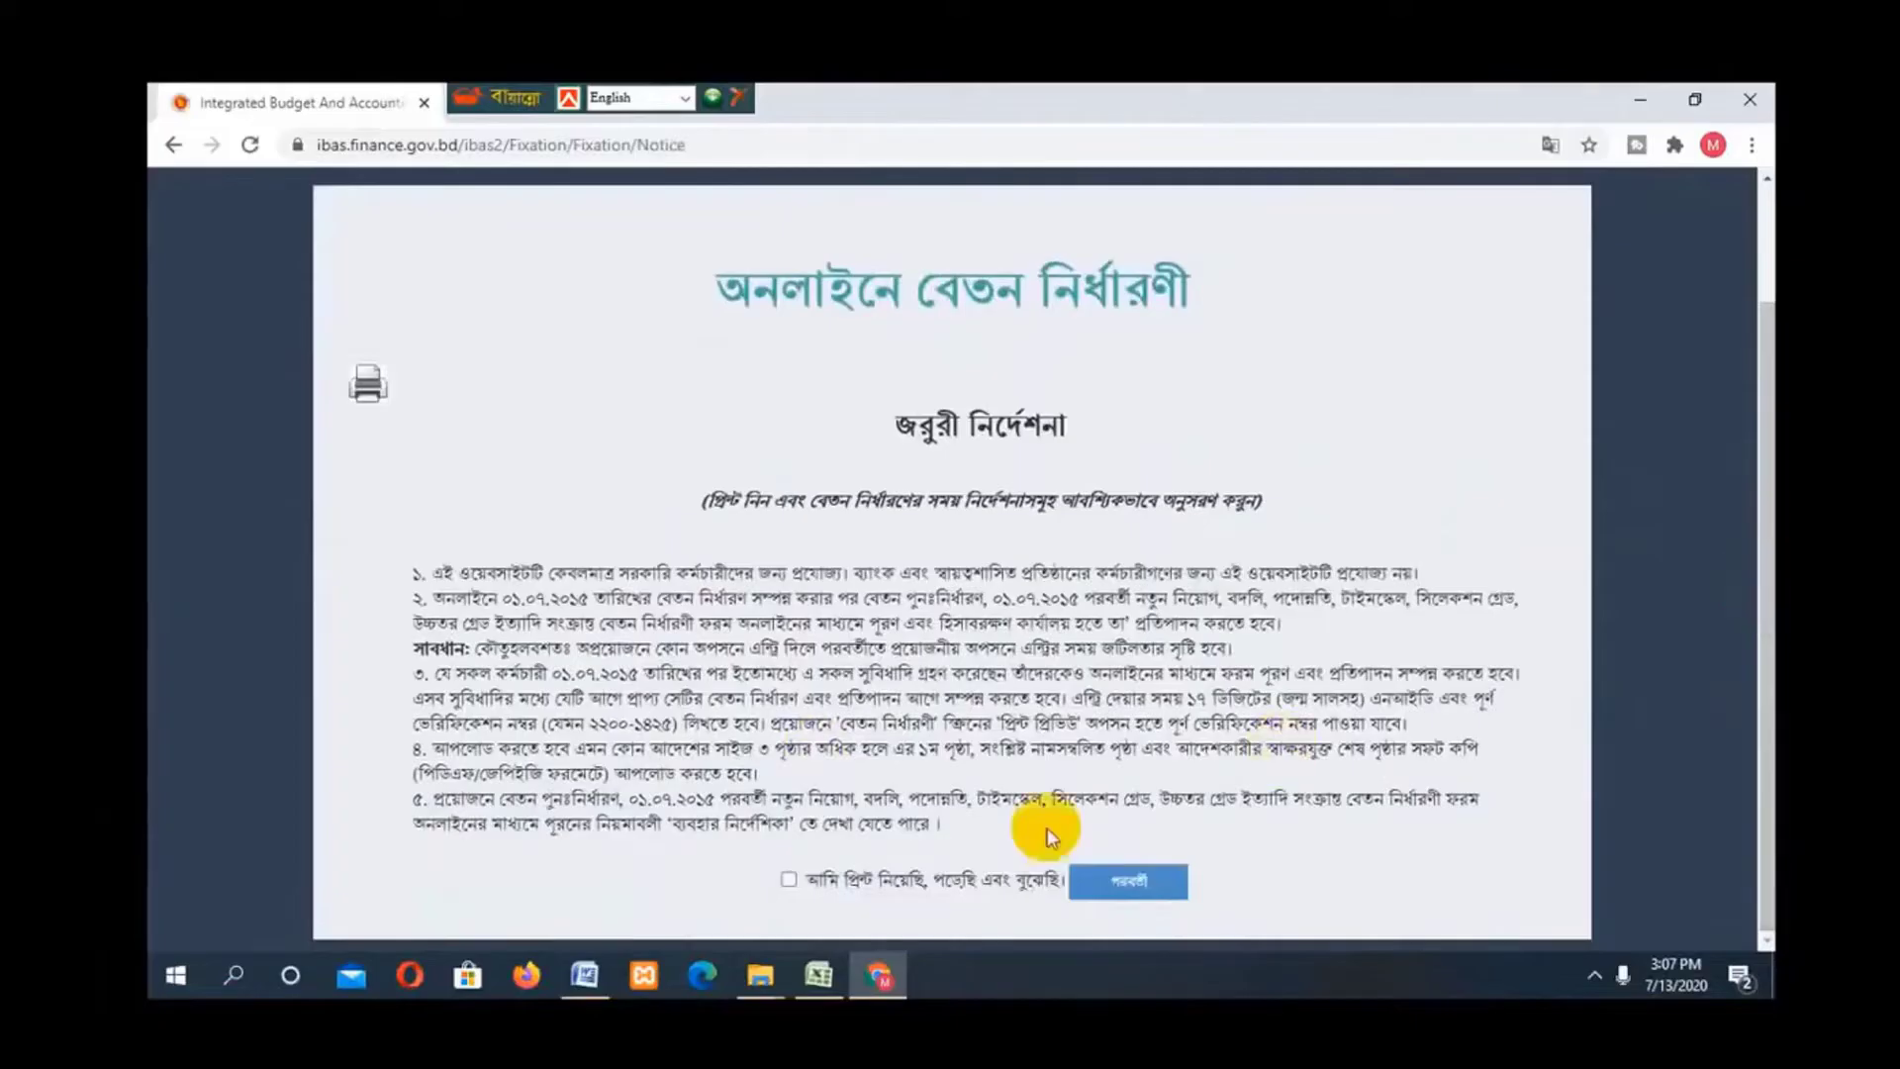
# Accept the instructions notice and open the নতুন নিয়োগ (new appointment) pay fixation login for the বেসামরিক (civil) category
pyautogui.click(787, 880)
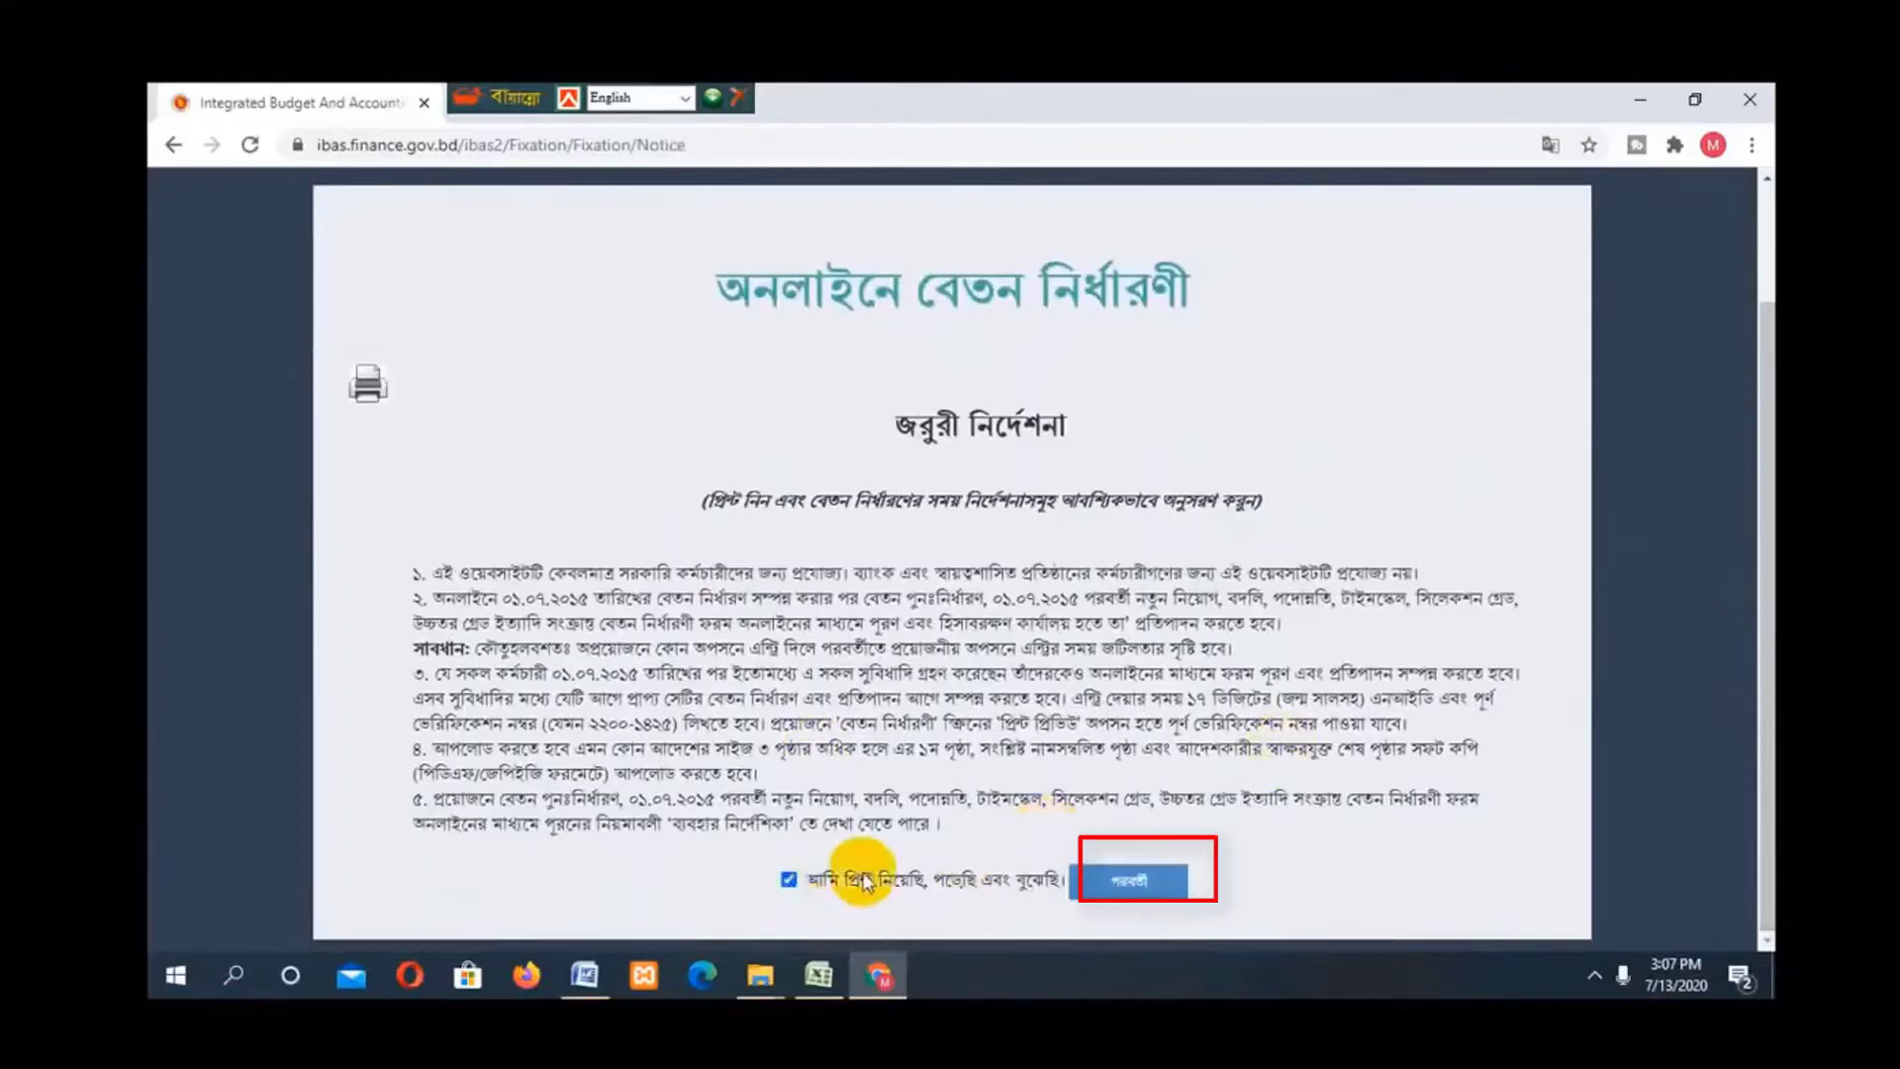
pyautogui.click(1126, 877)
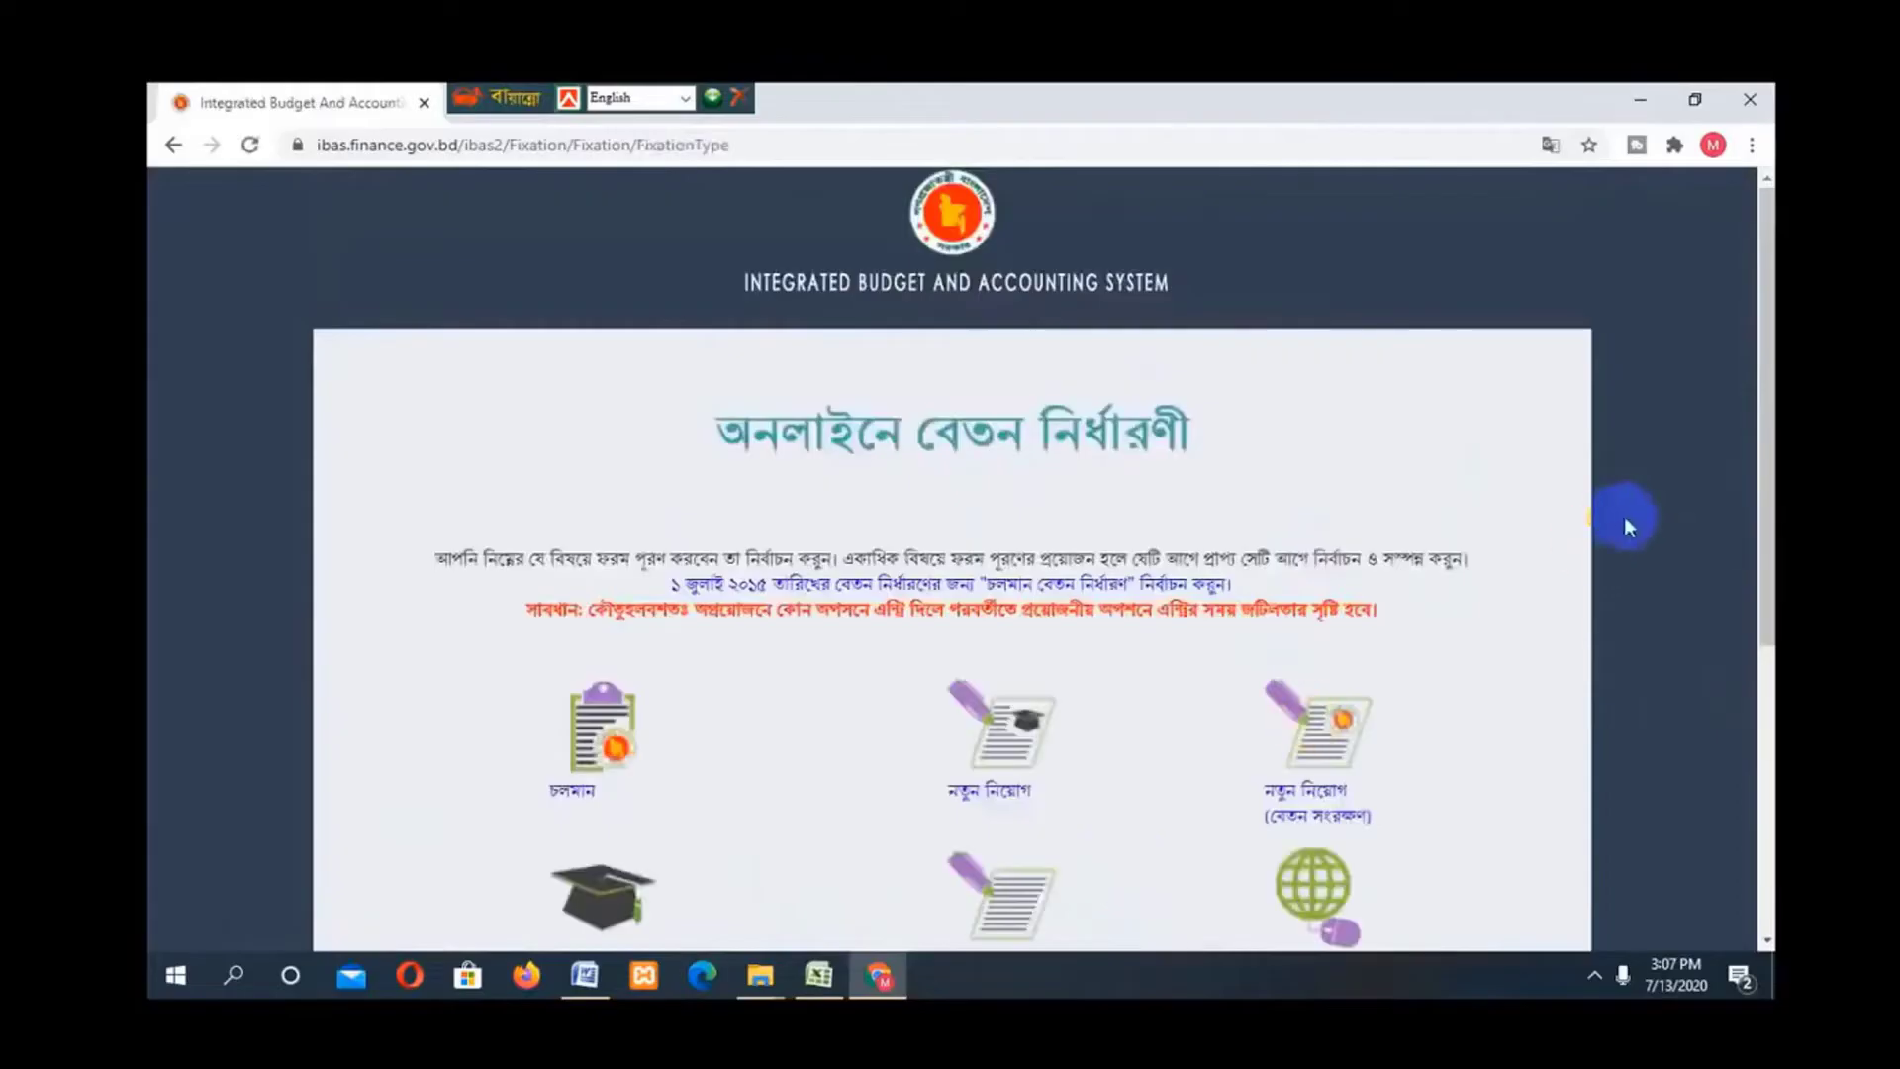
pyautogui.moveTo(1769, 424)
pyautogui.mouseDown()
pyautogui.moveTo(1750, 633)
pyautogui.moveTo(1746, 592)
pyautogui.mouseUp()
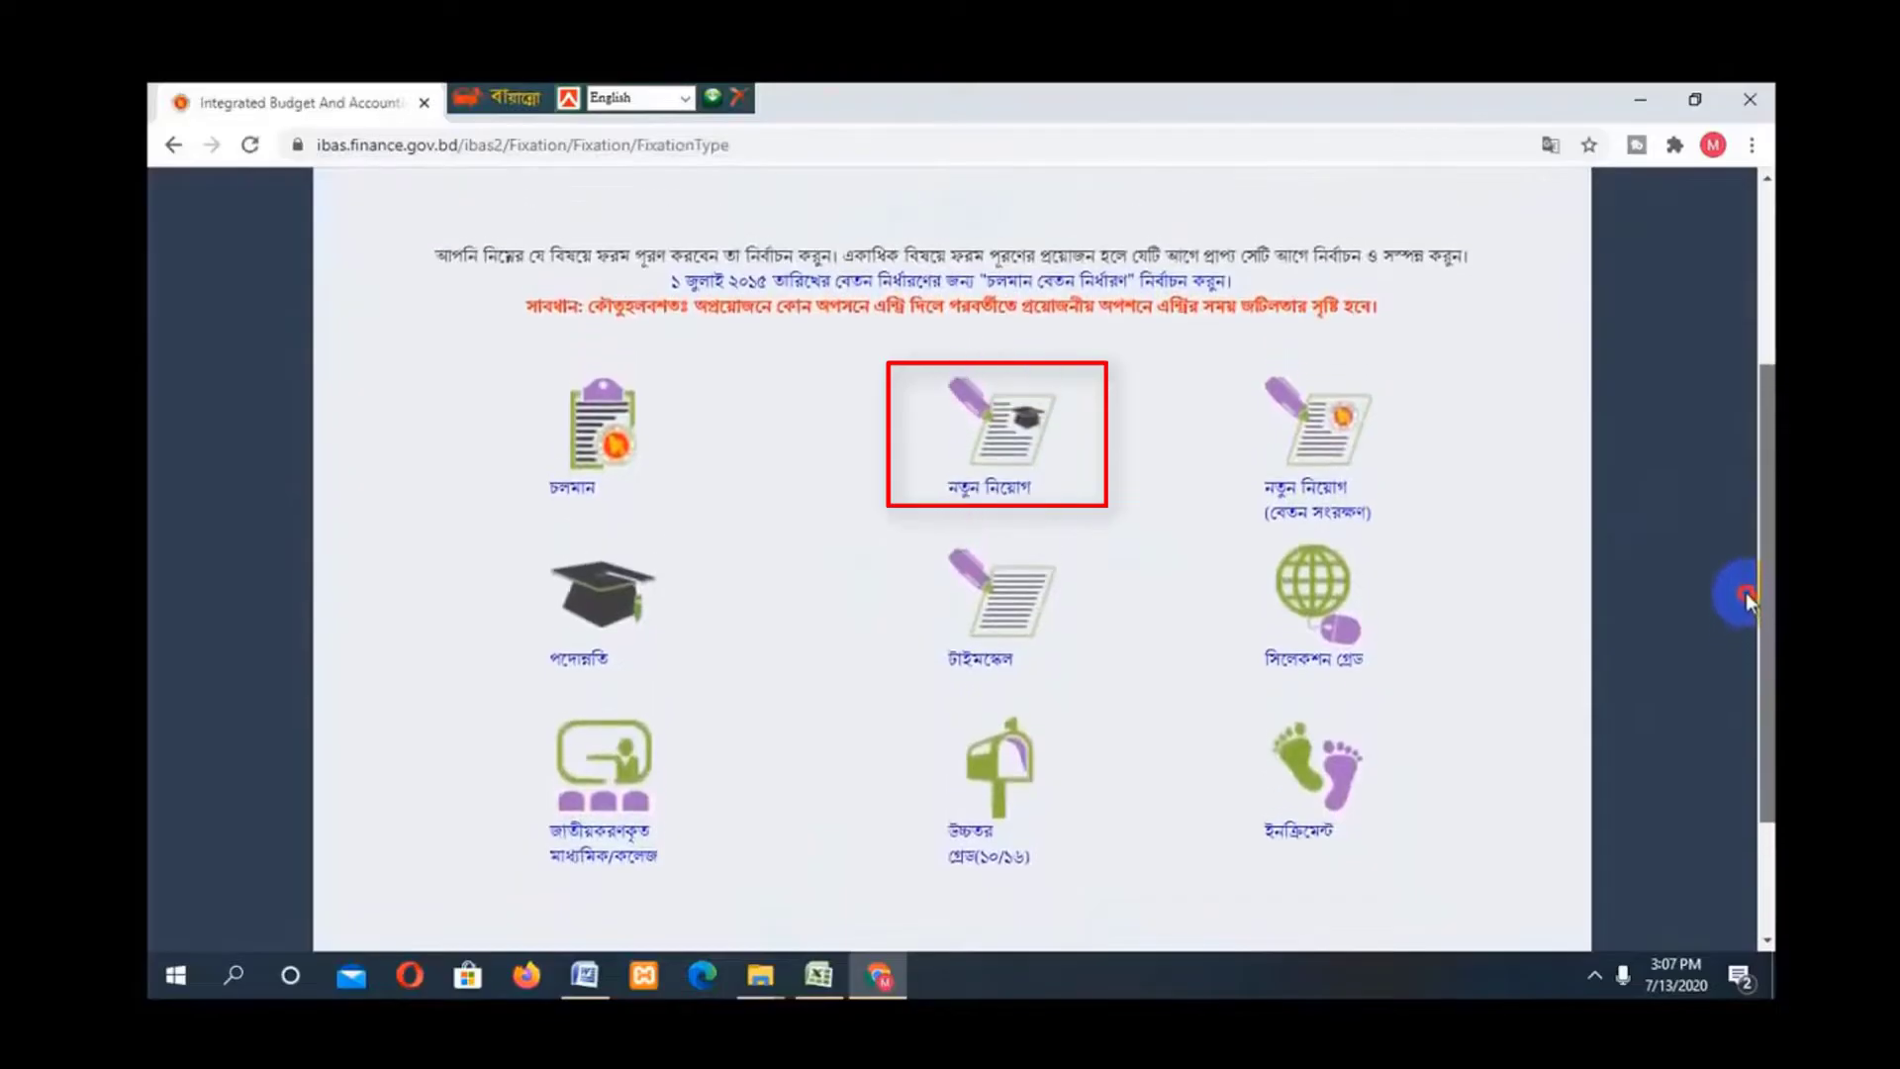
pyautogui.click(1010, 452)
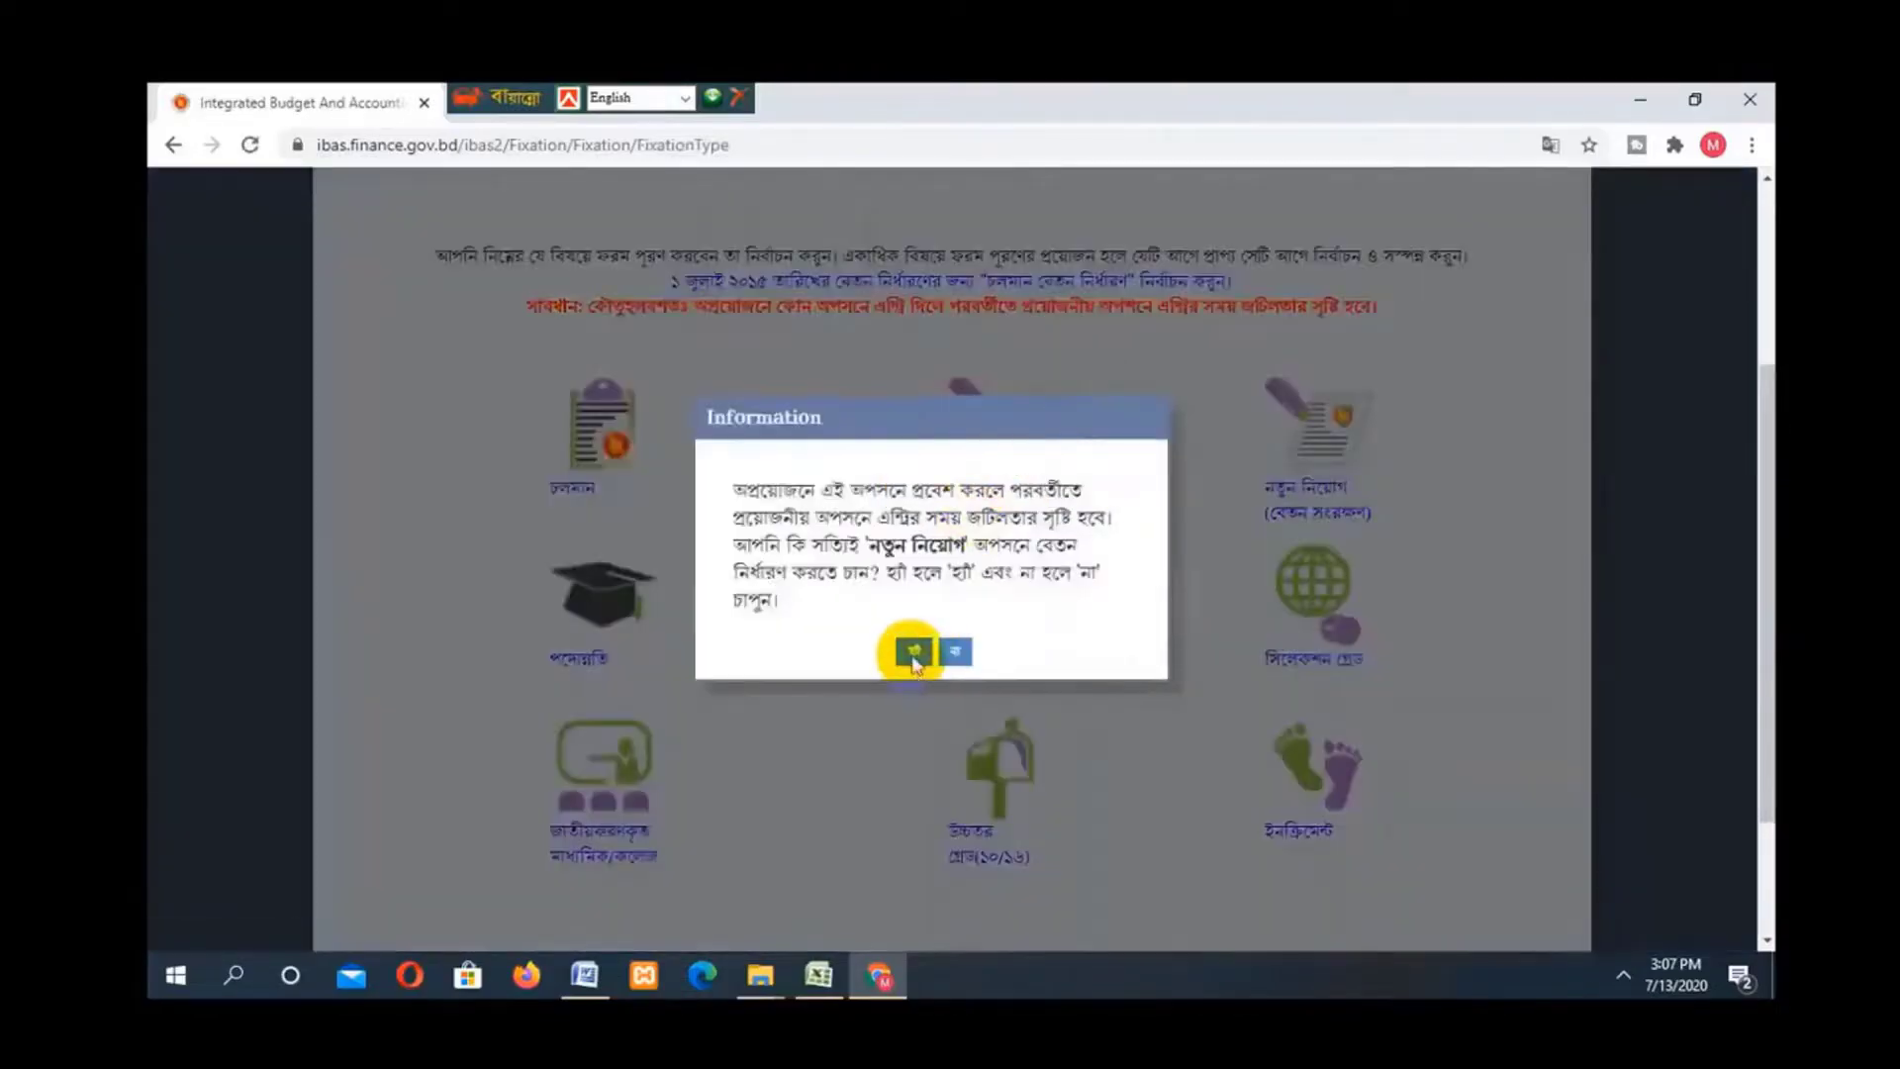
pyautogui.click(912, 654)
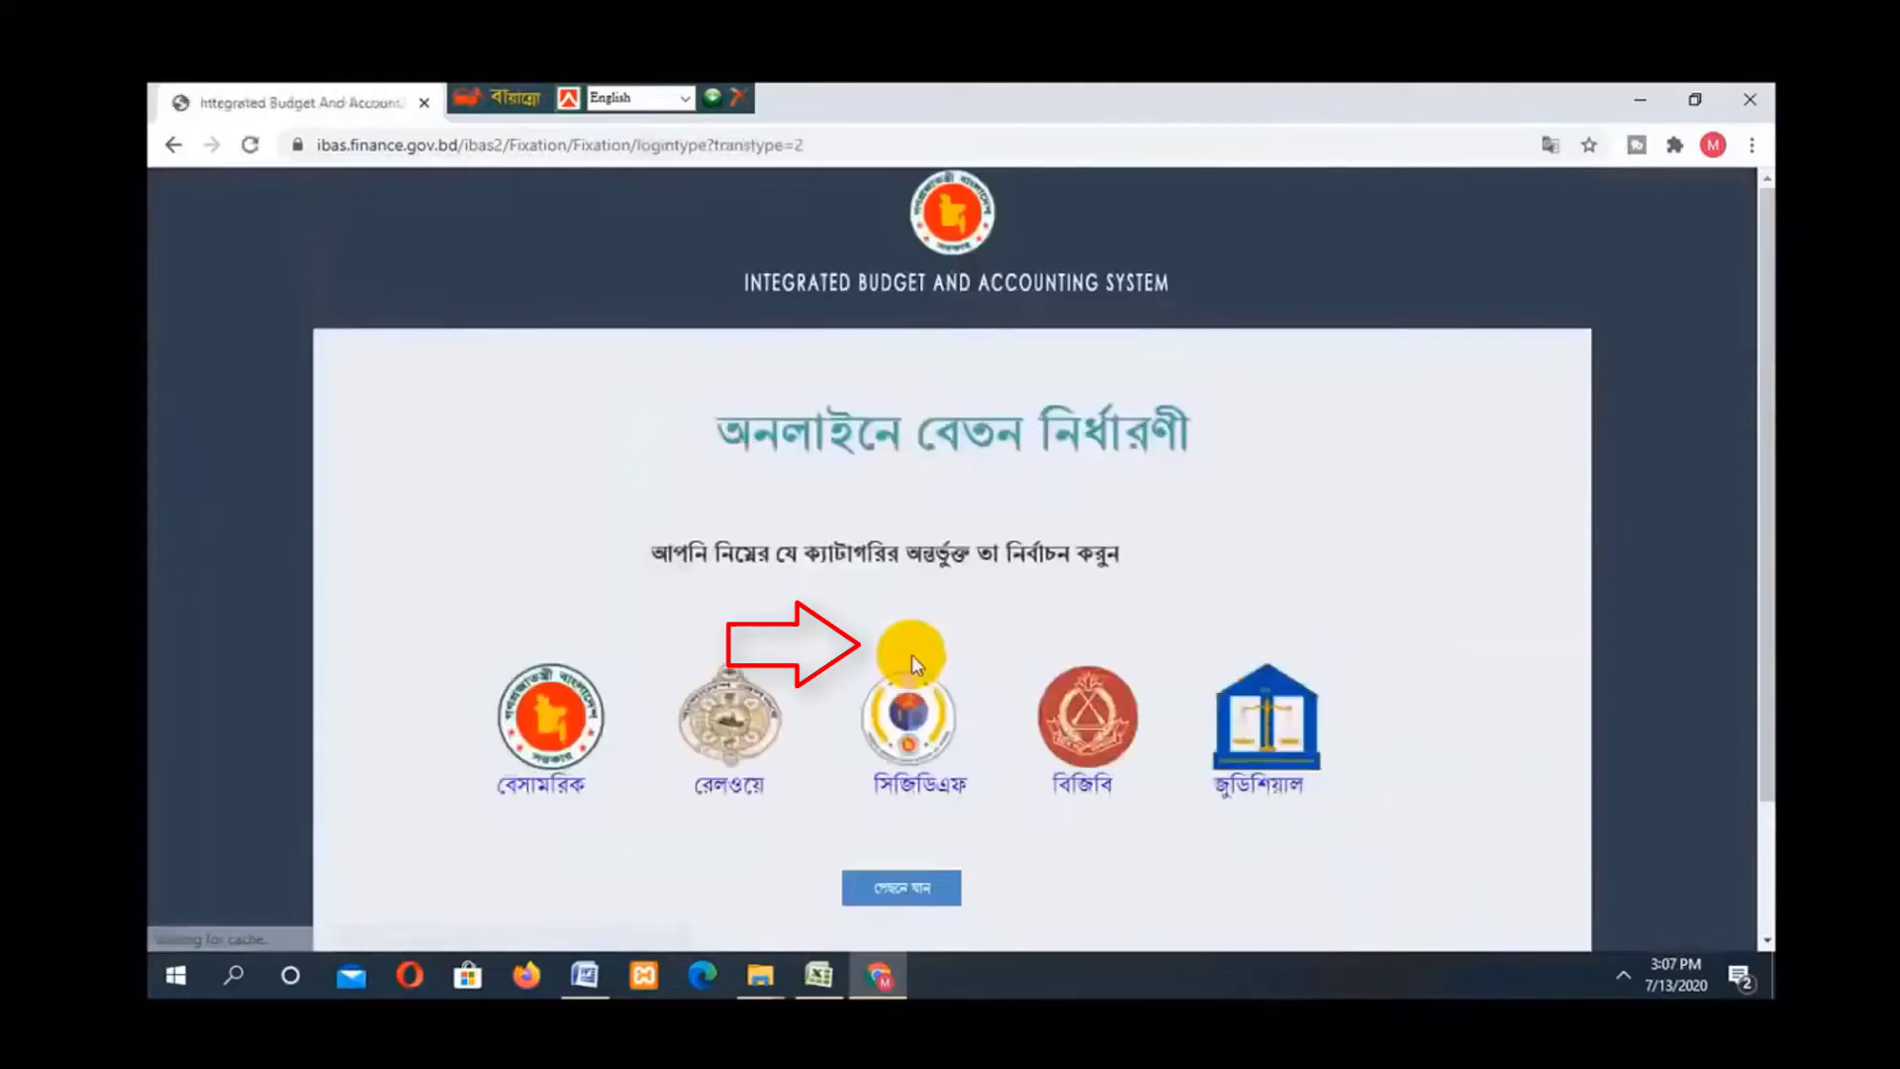
pyautogui.moveTo(1771, 428); pyautogui.dragTo(1752, 517)
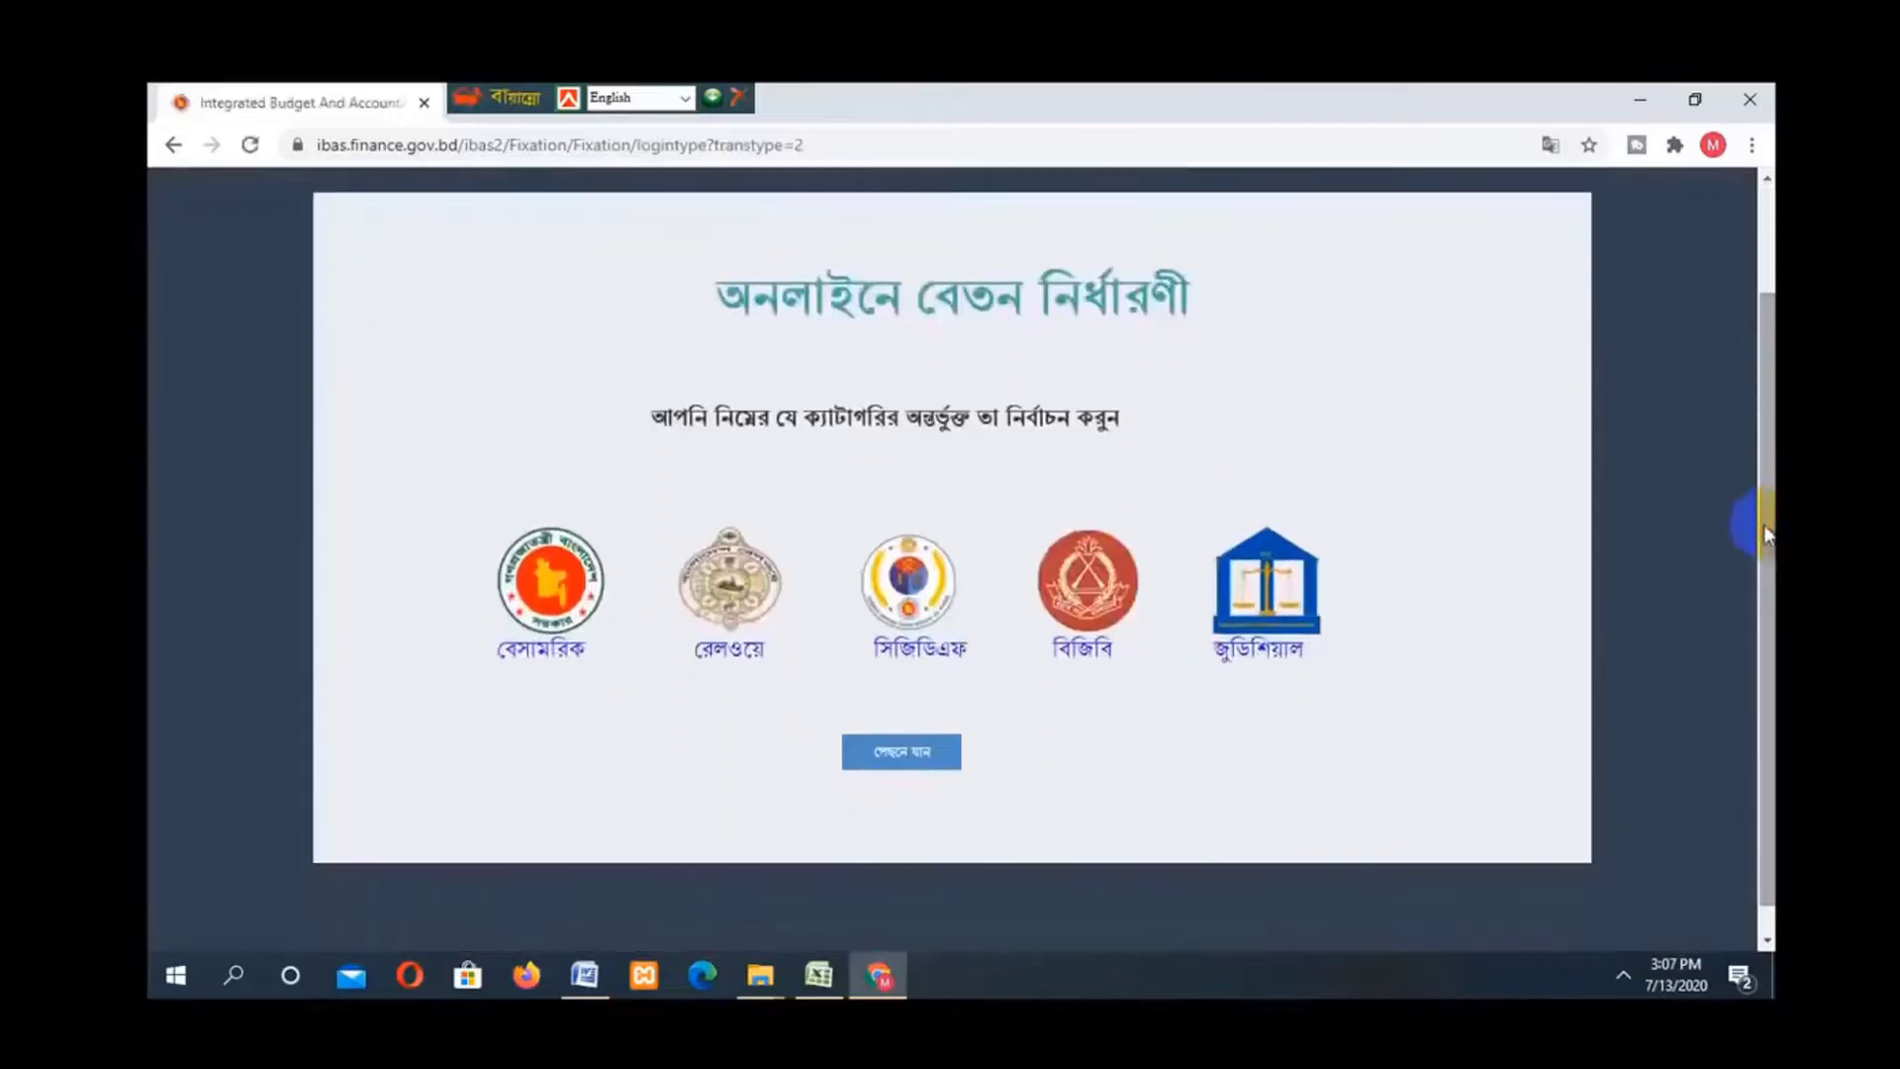
pyautogui.click(532, 634)
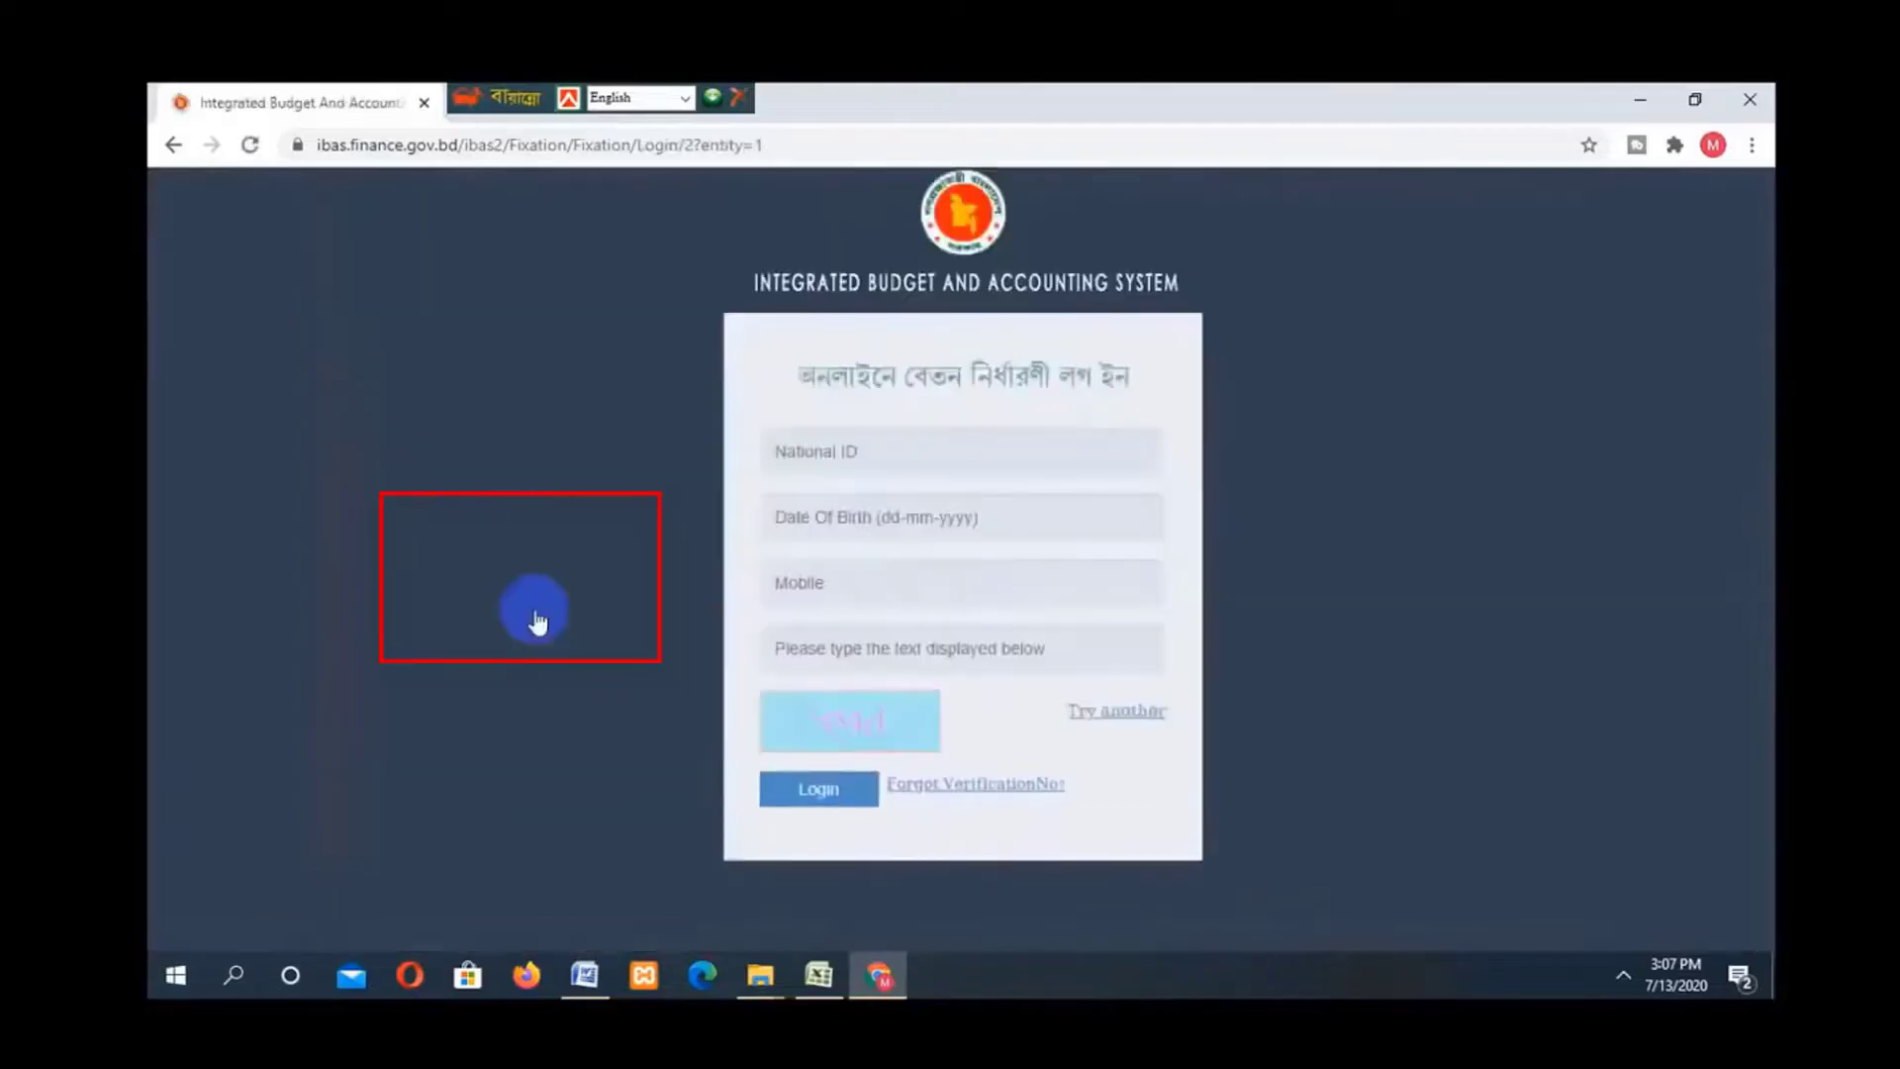
# Log in with the national ID, date of birth, mobile number and captcha text, and validate the verification code
pyautogui.click(918, 454)
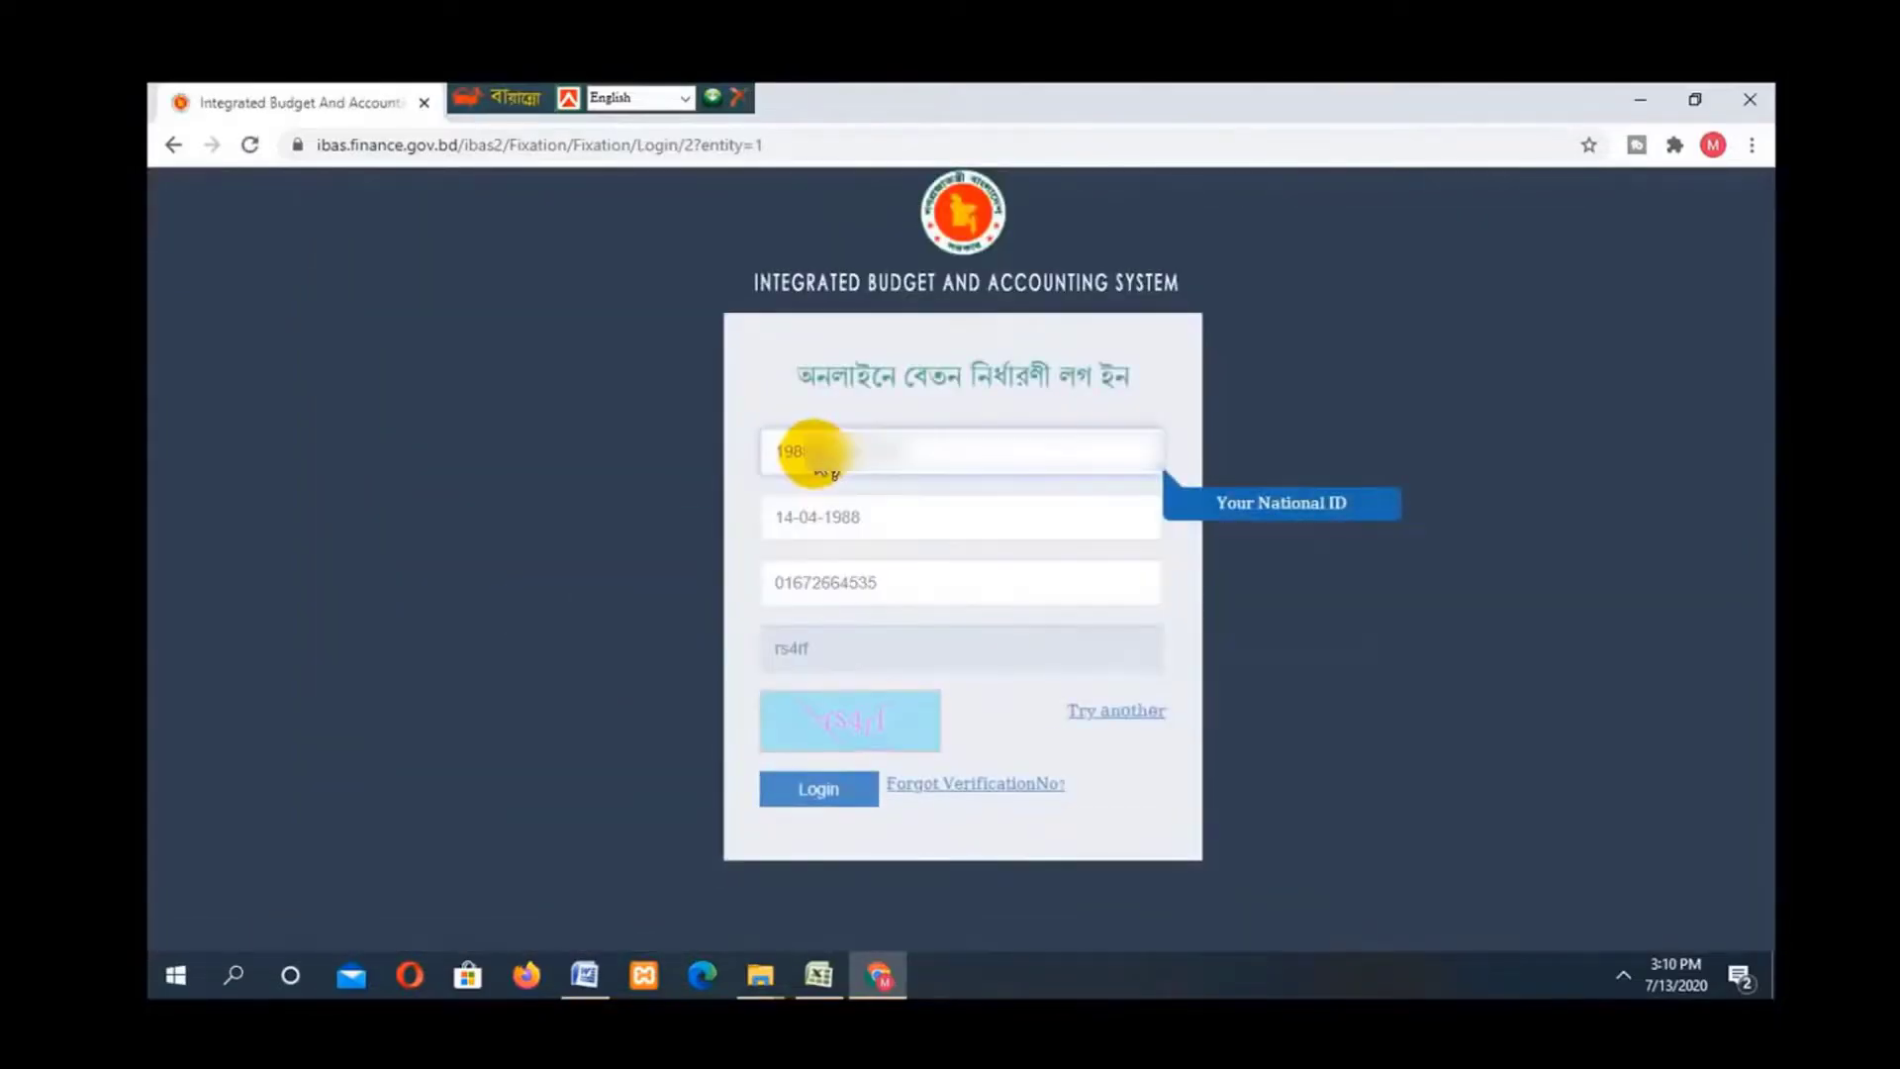
pyautogui.click(843, 791)
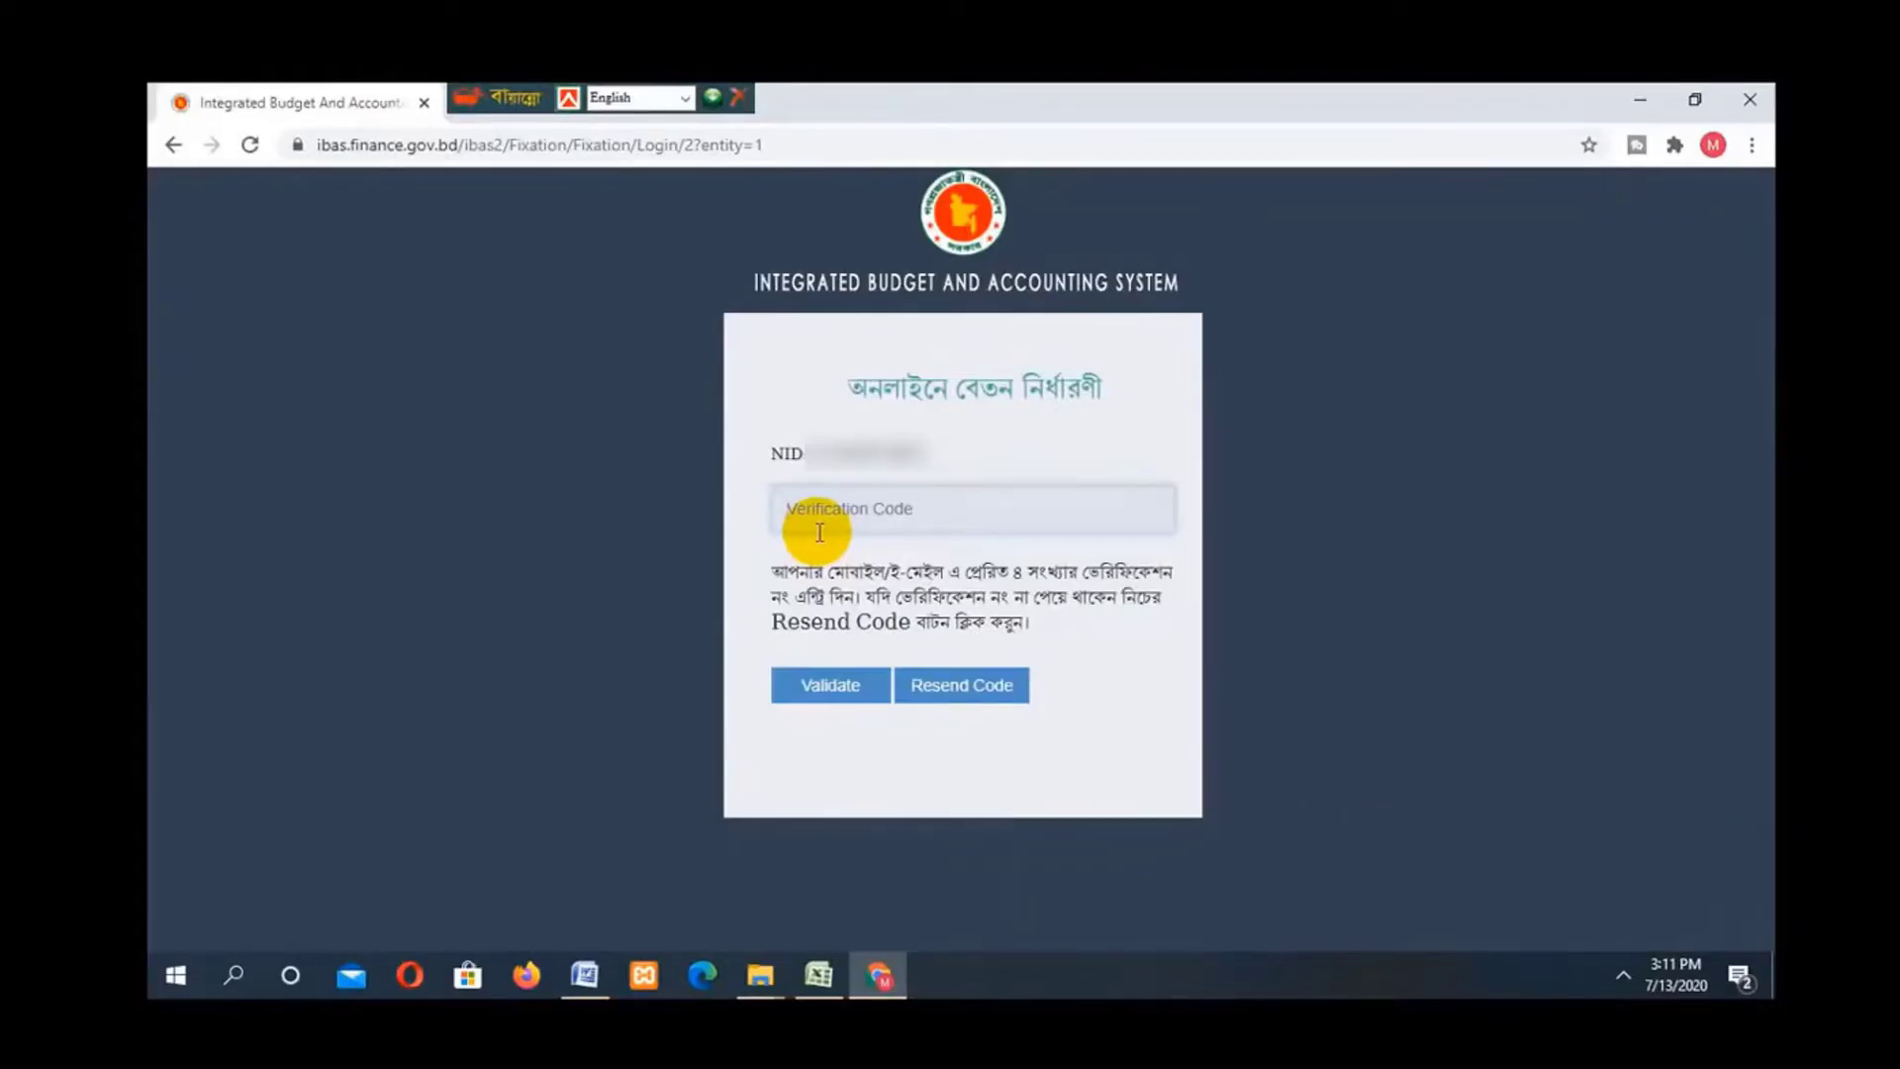
pyautogui.write('1')
pyautogui.click(848, 691)
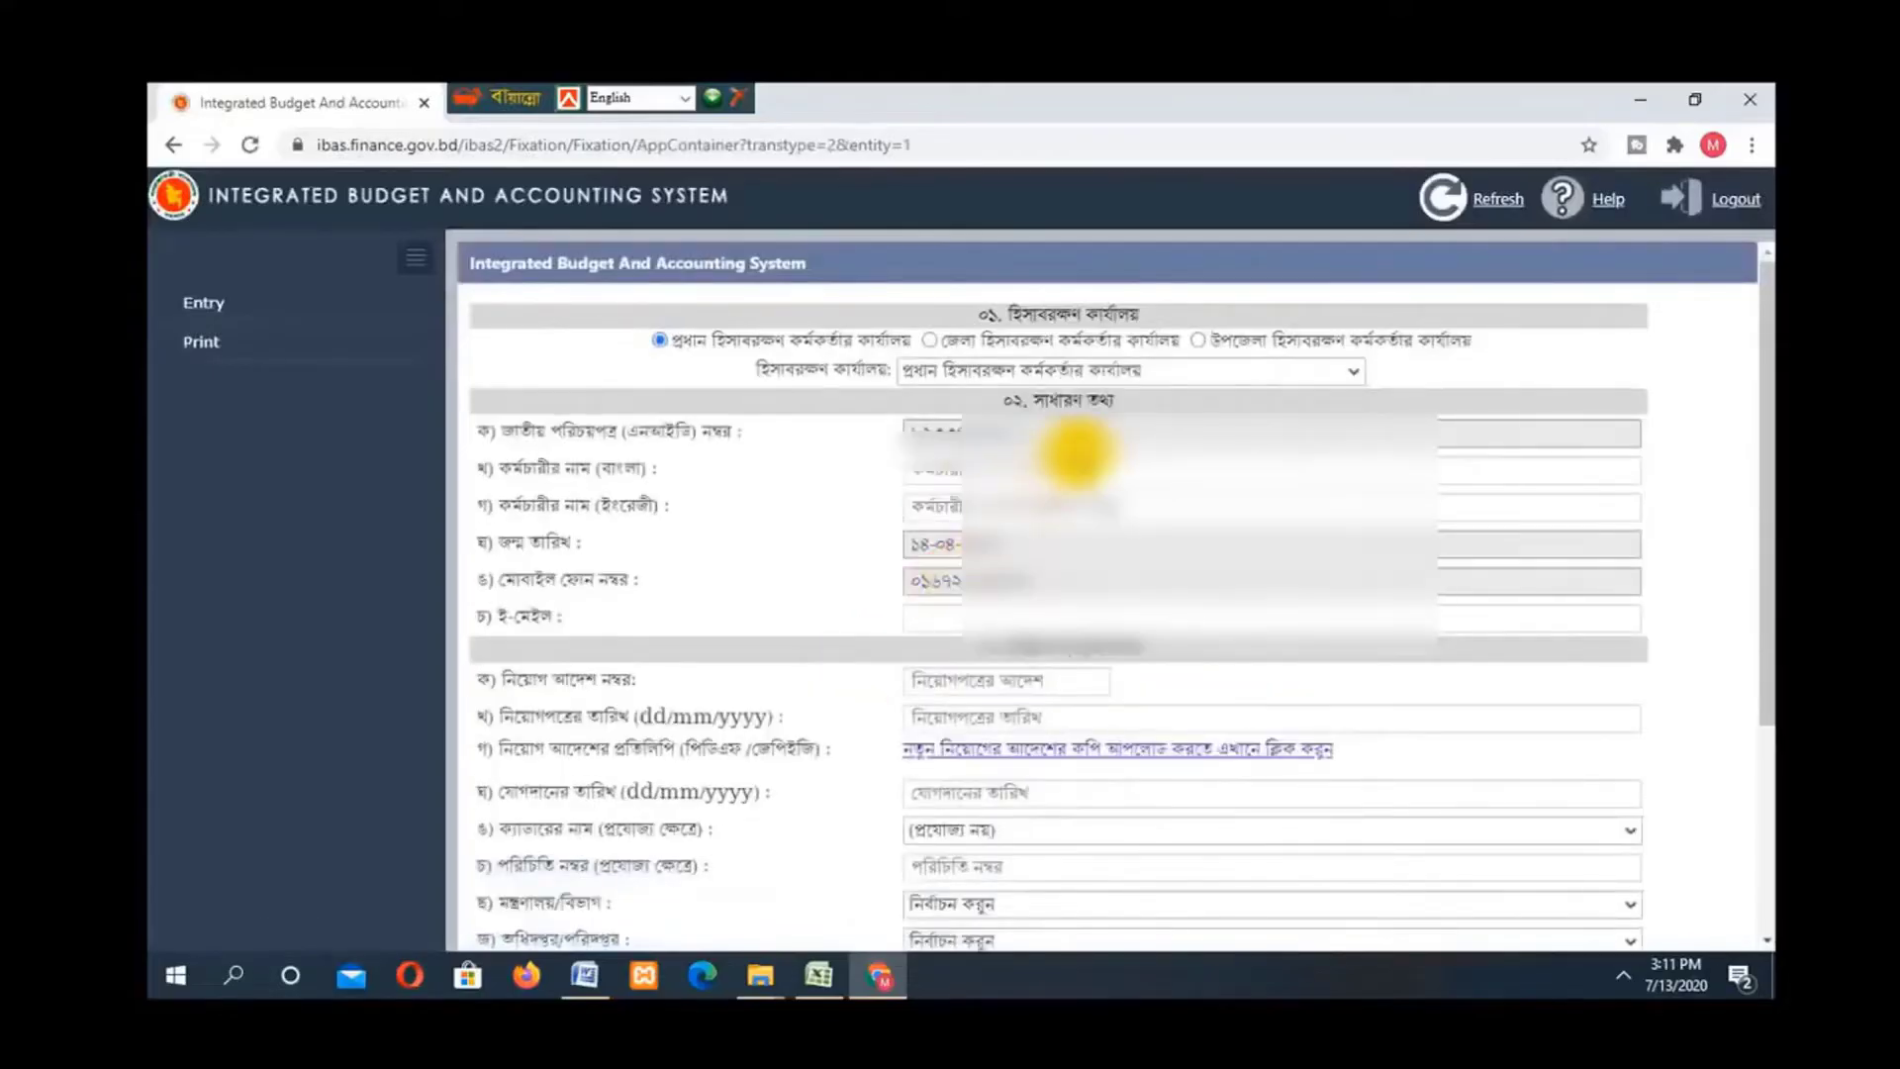
# Set the keyboard input mode to Unicode and enter the employee's full name in Bangla
pyautogui.click(683, 98)
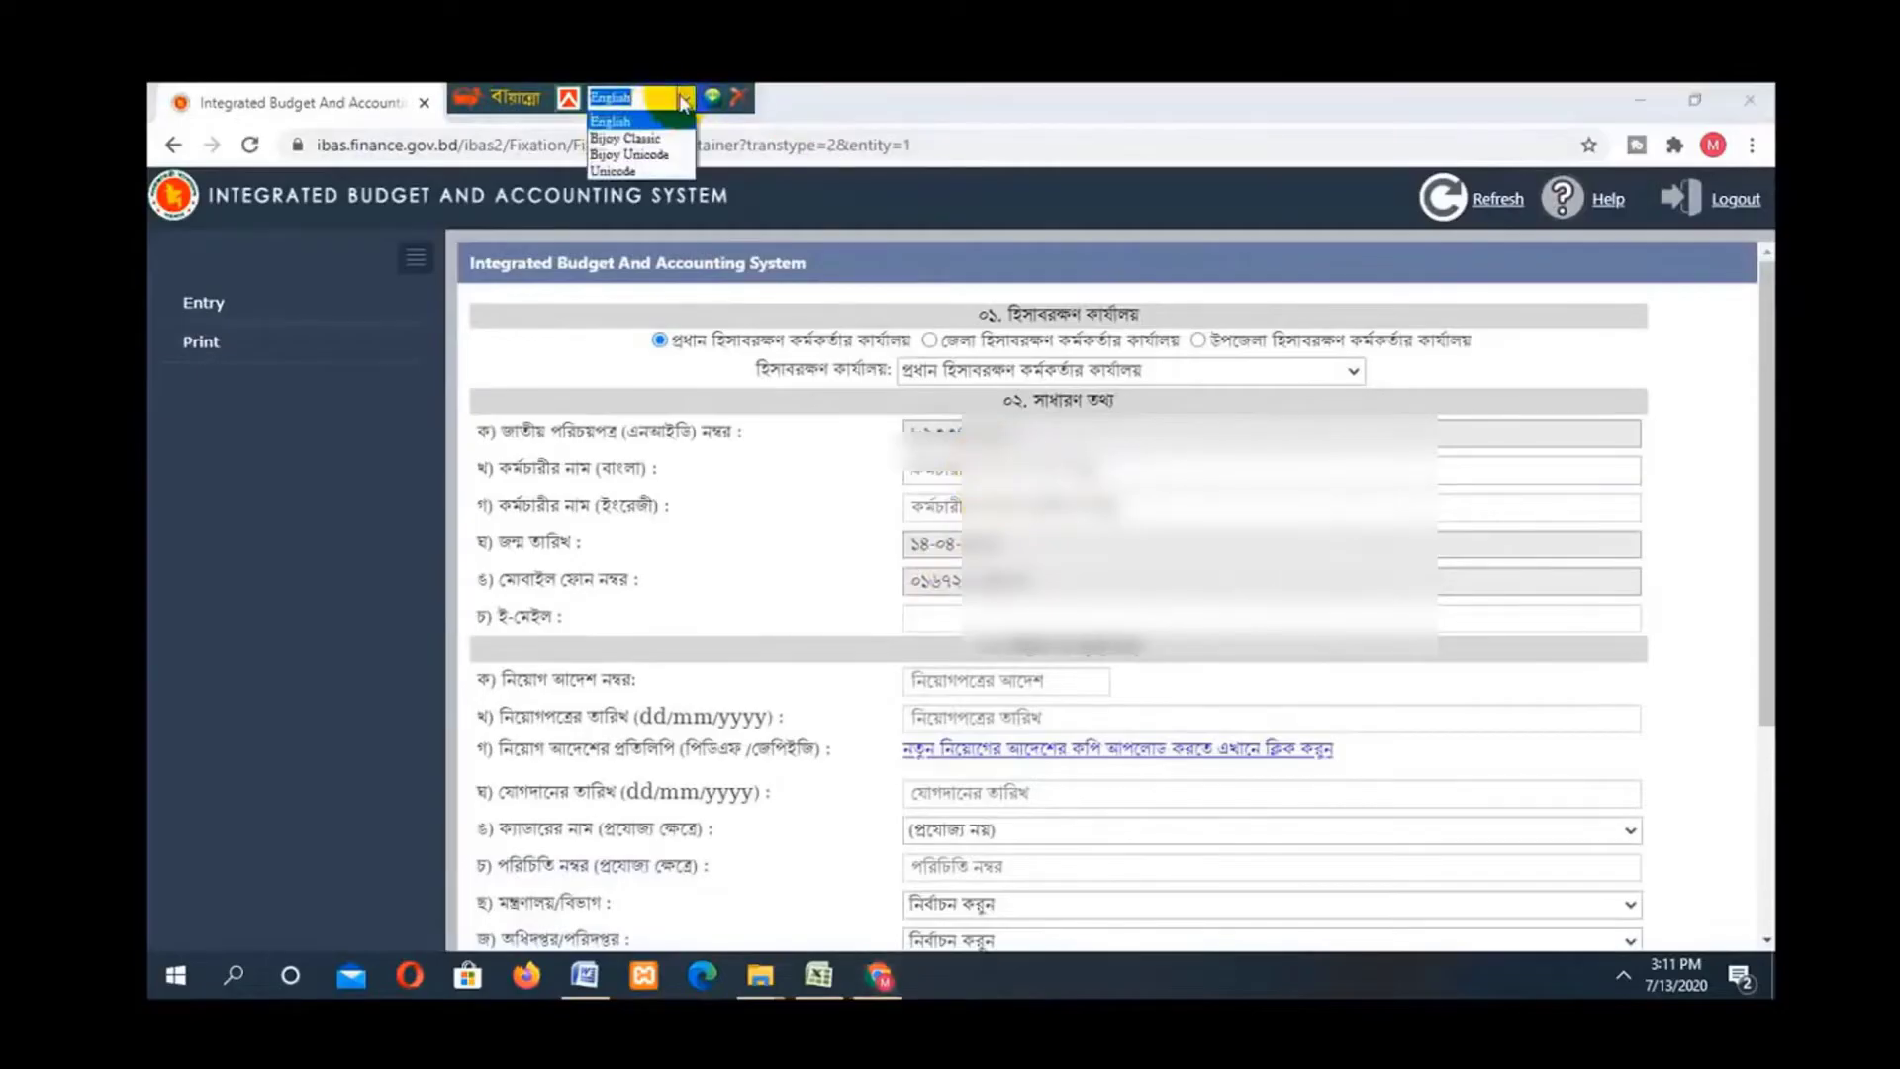
pyautogui.click(613, 172)
pyautogui.click(1051, 473)
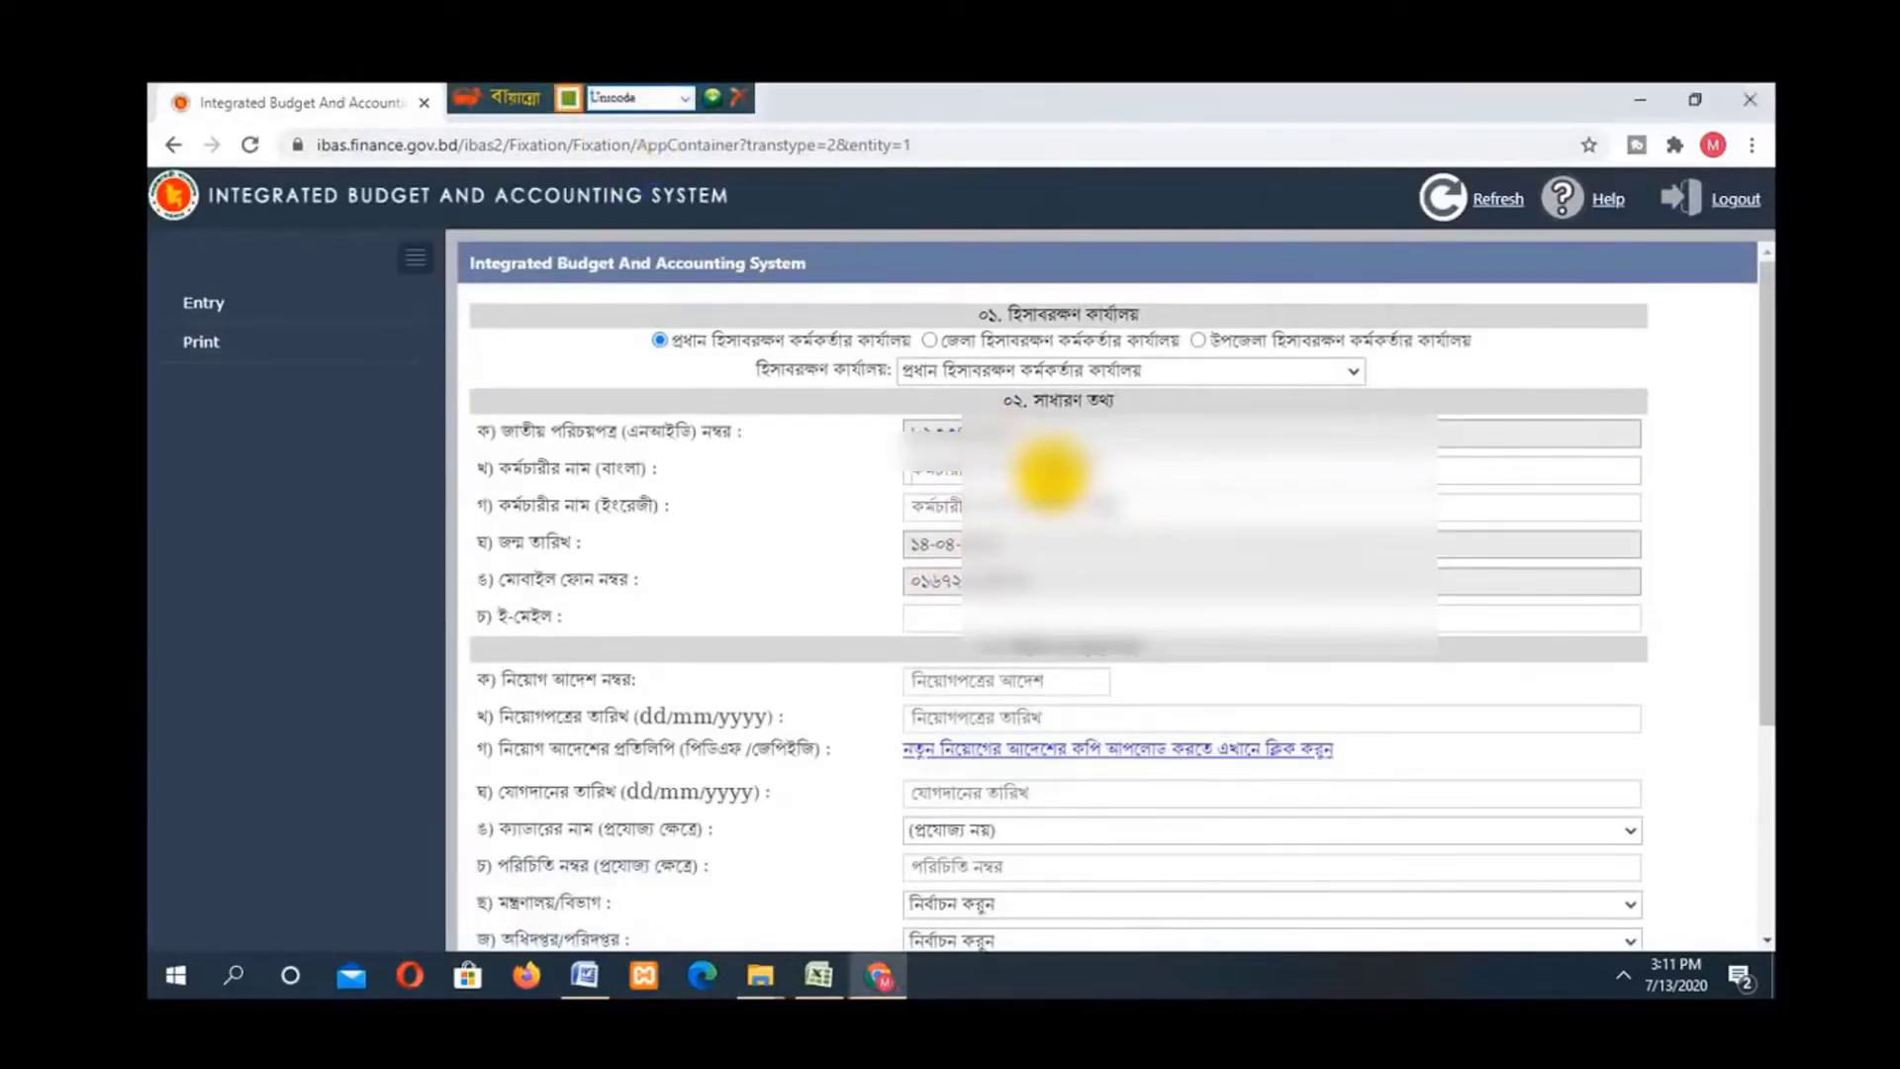
pyautogui.write('মোঃ শ')
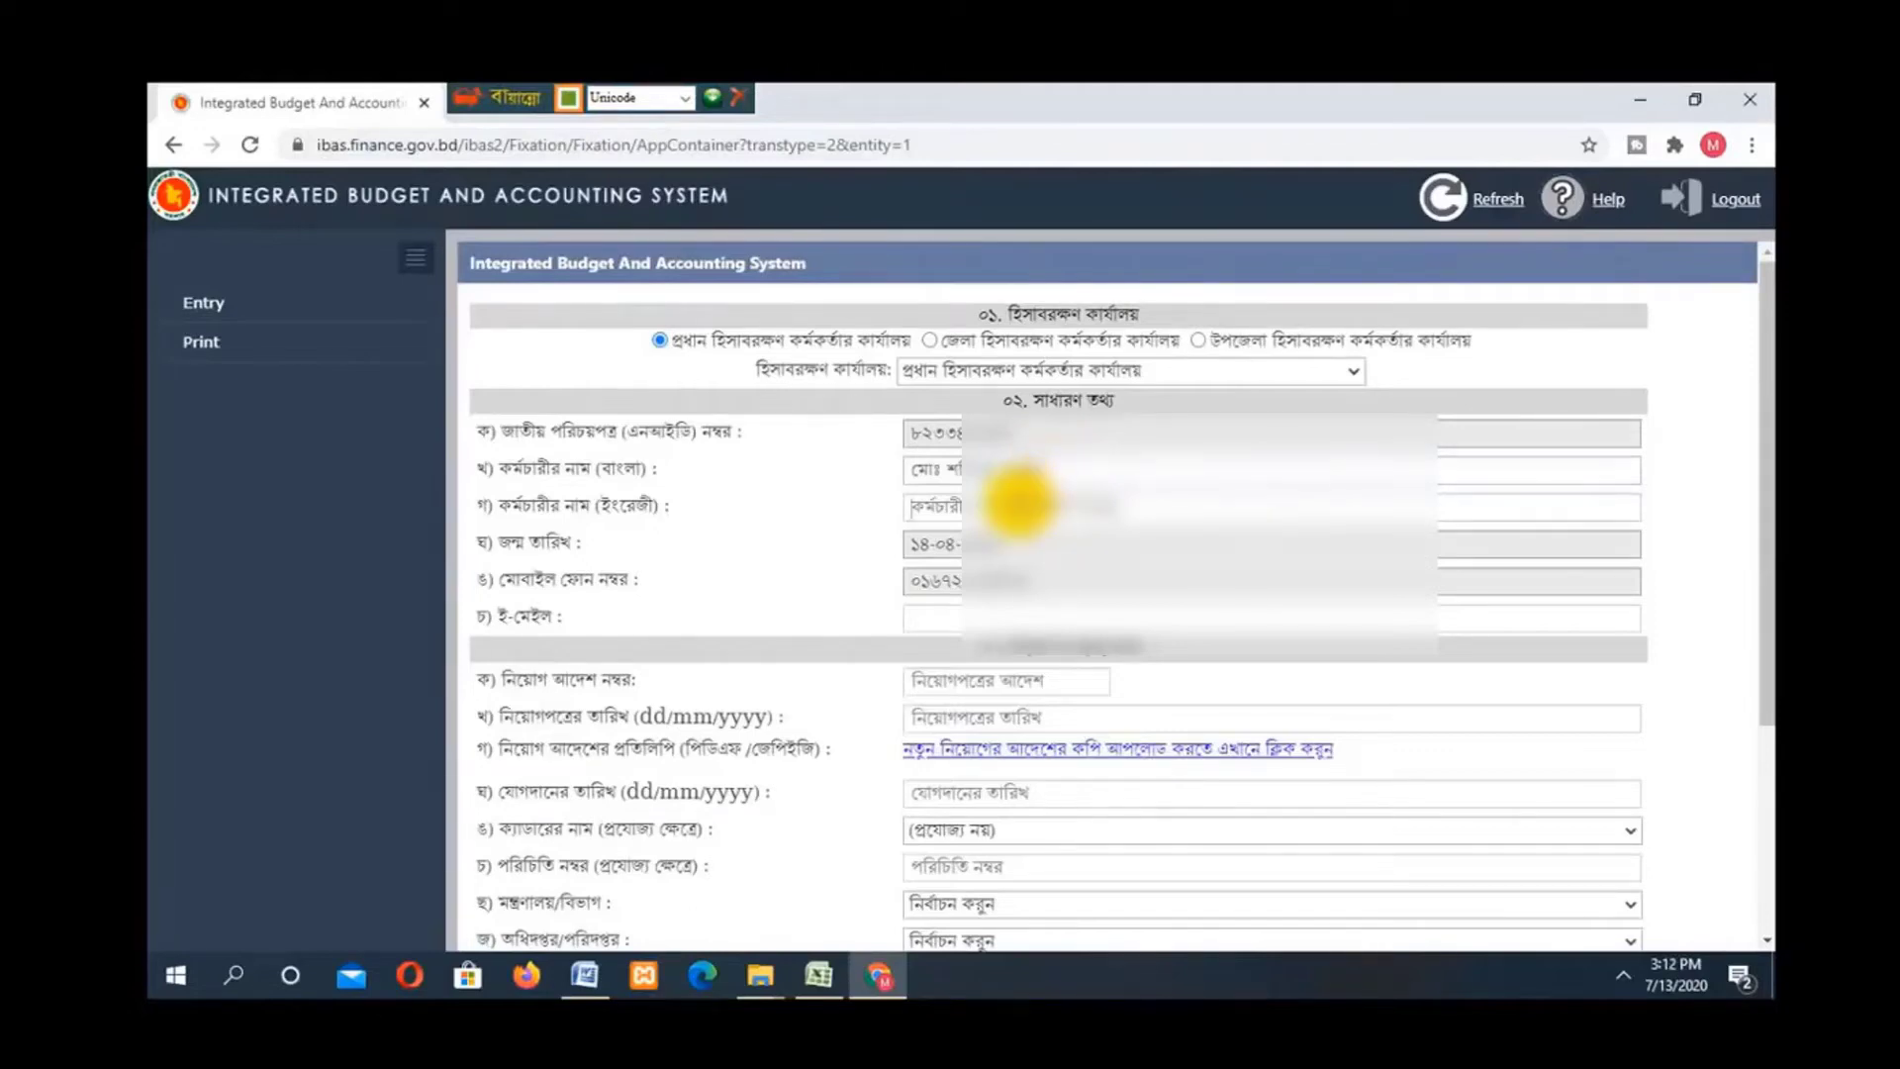
# Set the keyboard input mode to English and enter the employee's full name in English, leaving the e-mail field empty
pyautogui.click(683, 98)
pyautogui.click(635, 125)
pyautogui.click(949, 520)
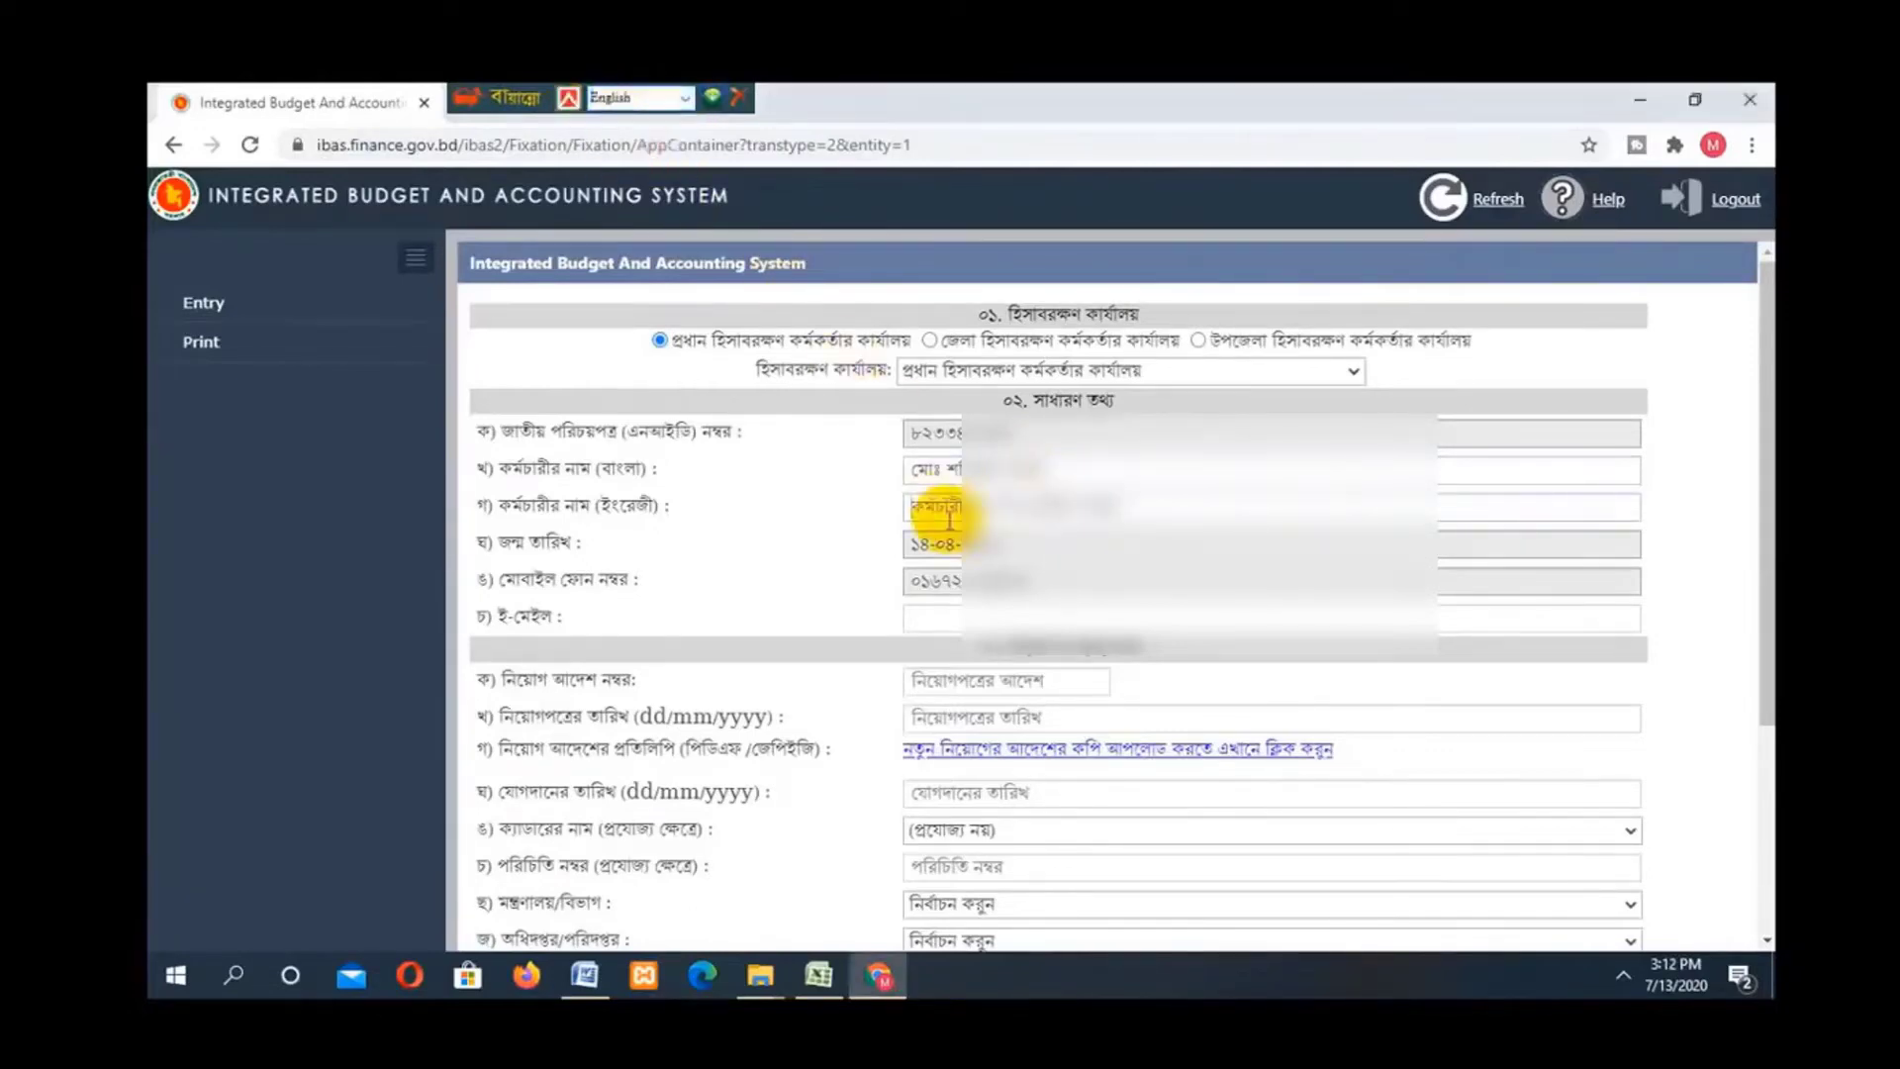
pyautogui.write('Md.S')
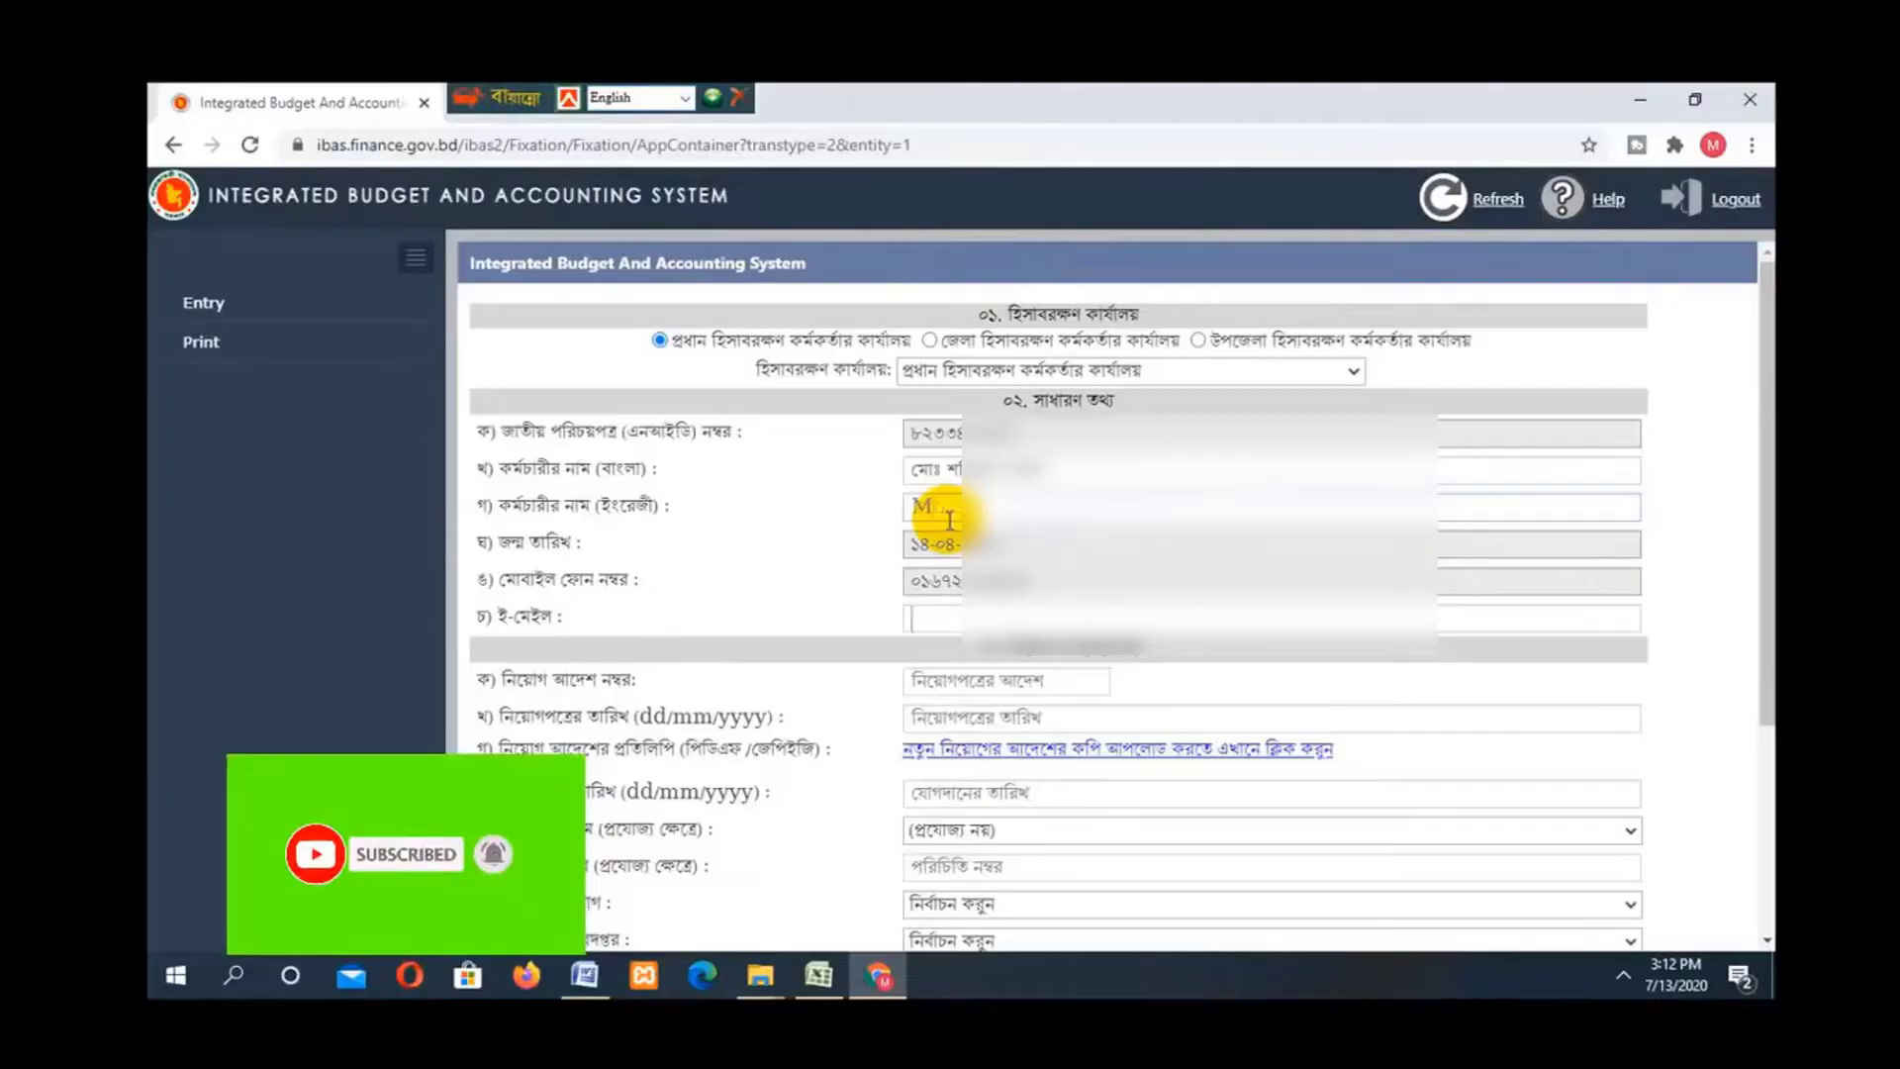
pyautogui.press('Tab')
pyautogui.write('d')
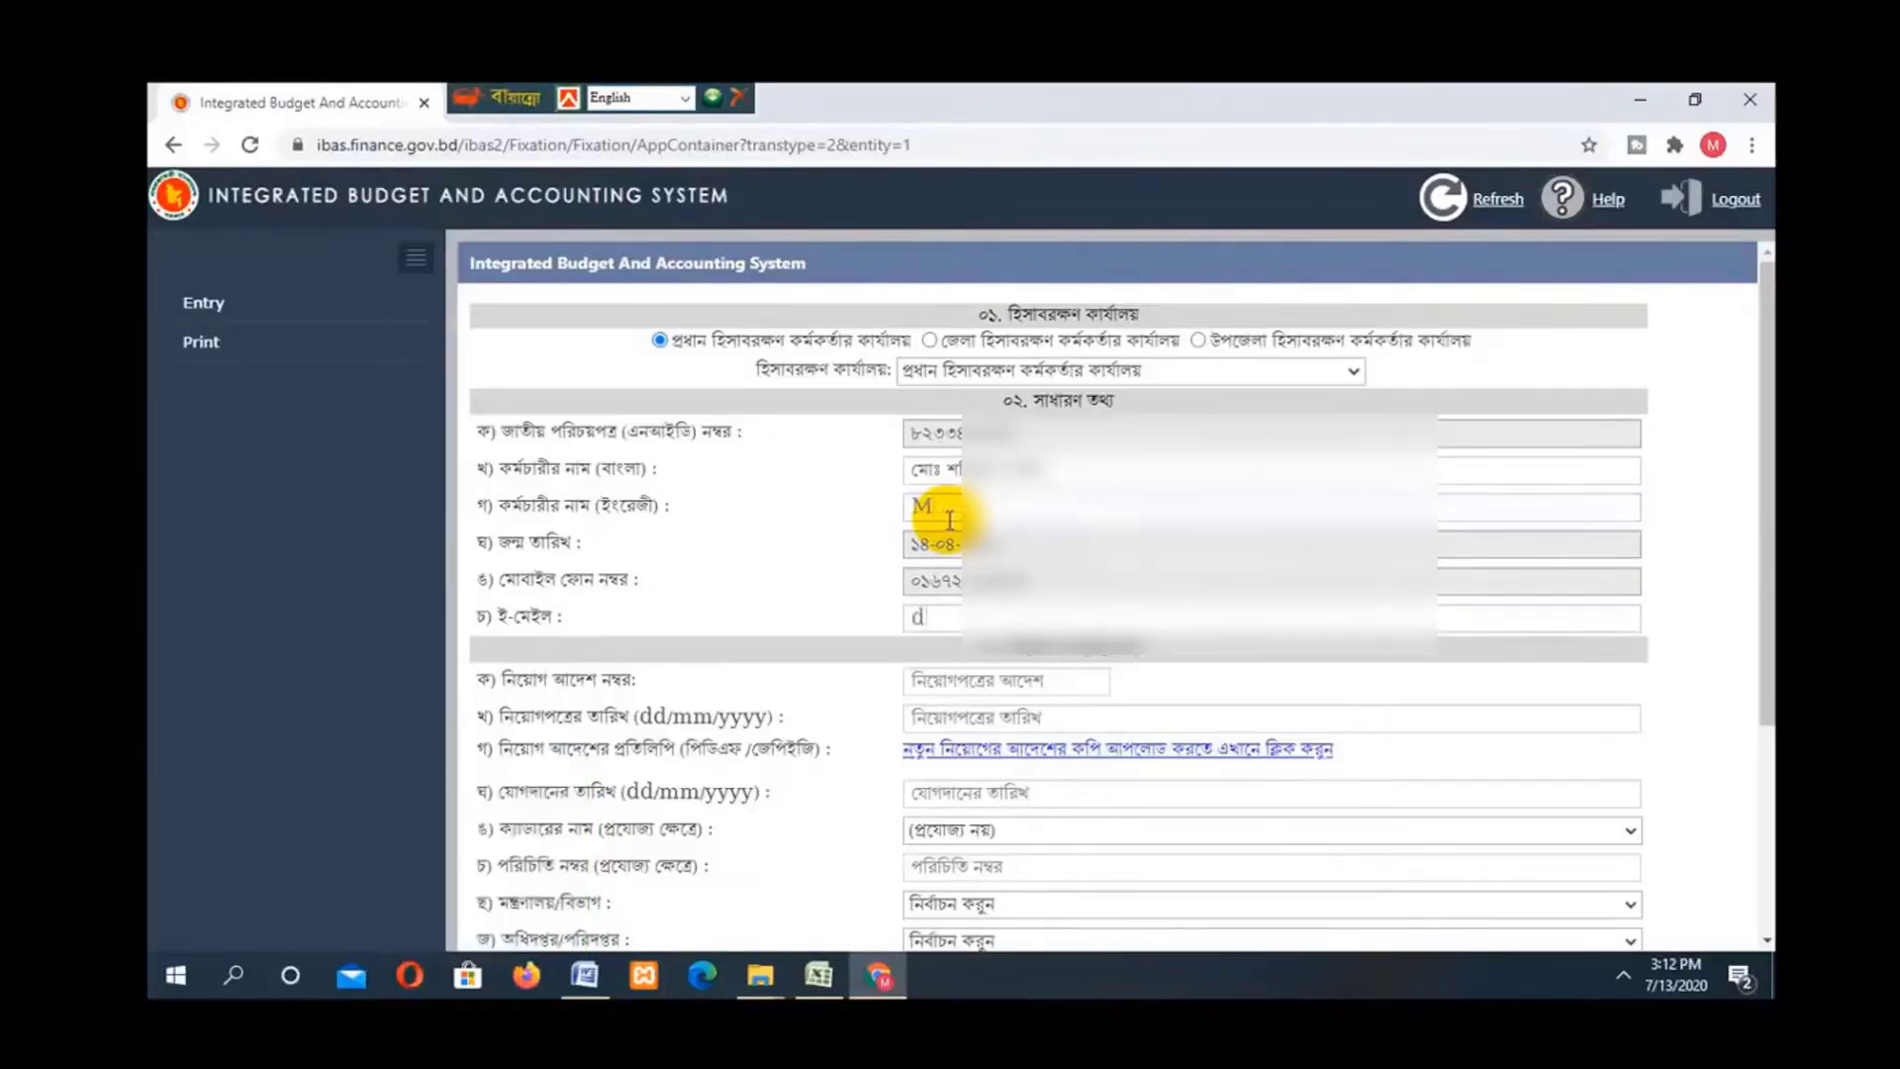
pyautogui.press('BackSpace')
pyautogui.press('BackSpace')
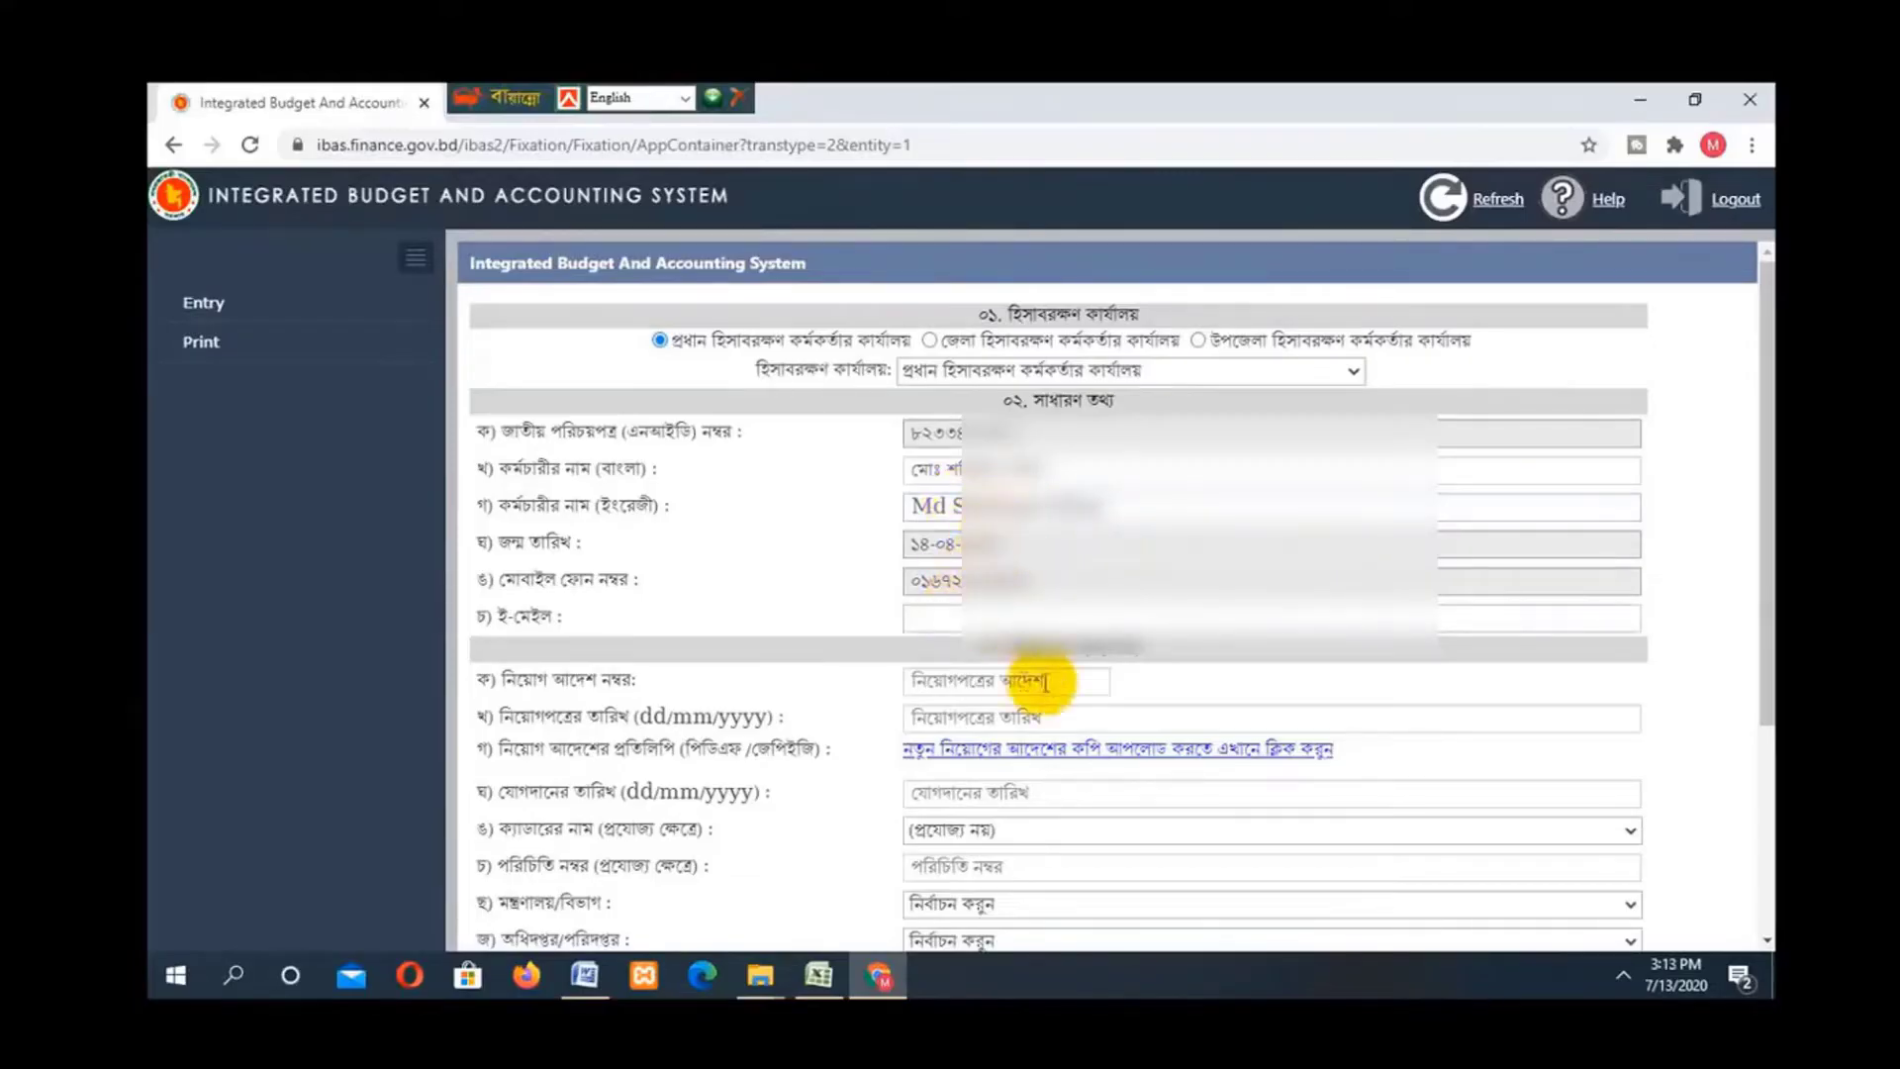
# Set the accounts office to সিএন্ডএজি, পিএসসি ও নির্বাচন কমিশন
pyautogui.click(1049, 685)
pyautogui.click(1173, 372)
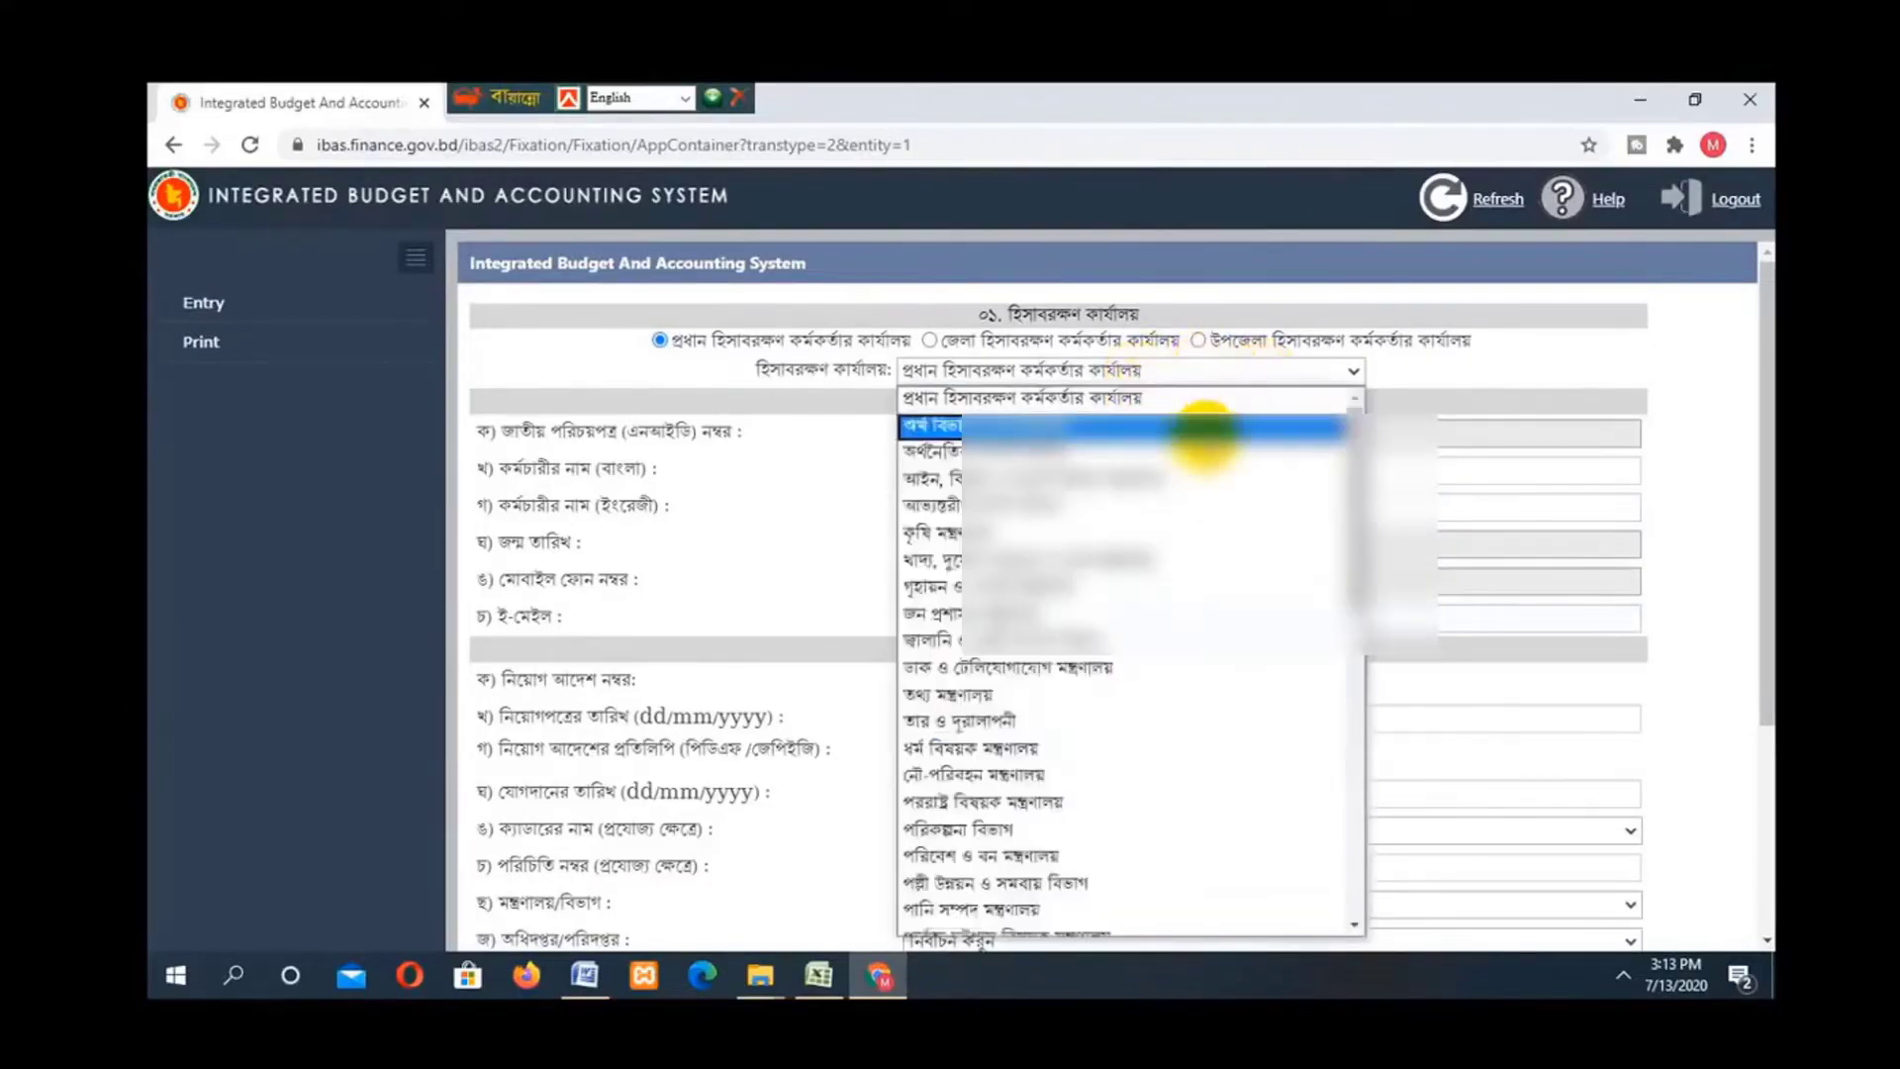
pyautogui.moveTo(1351, 509); pyautogui.dragTo(1328, 892)
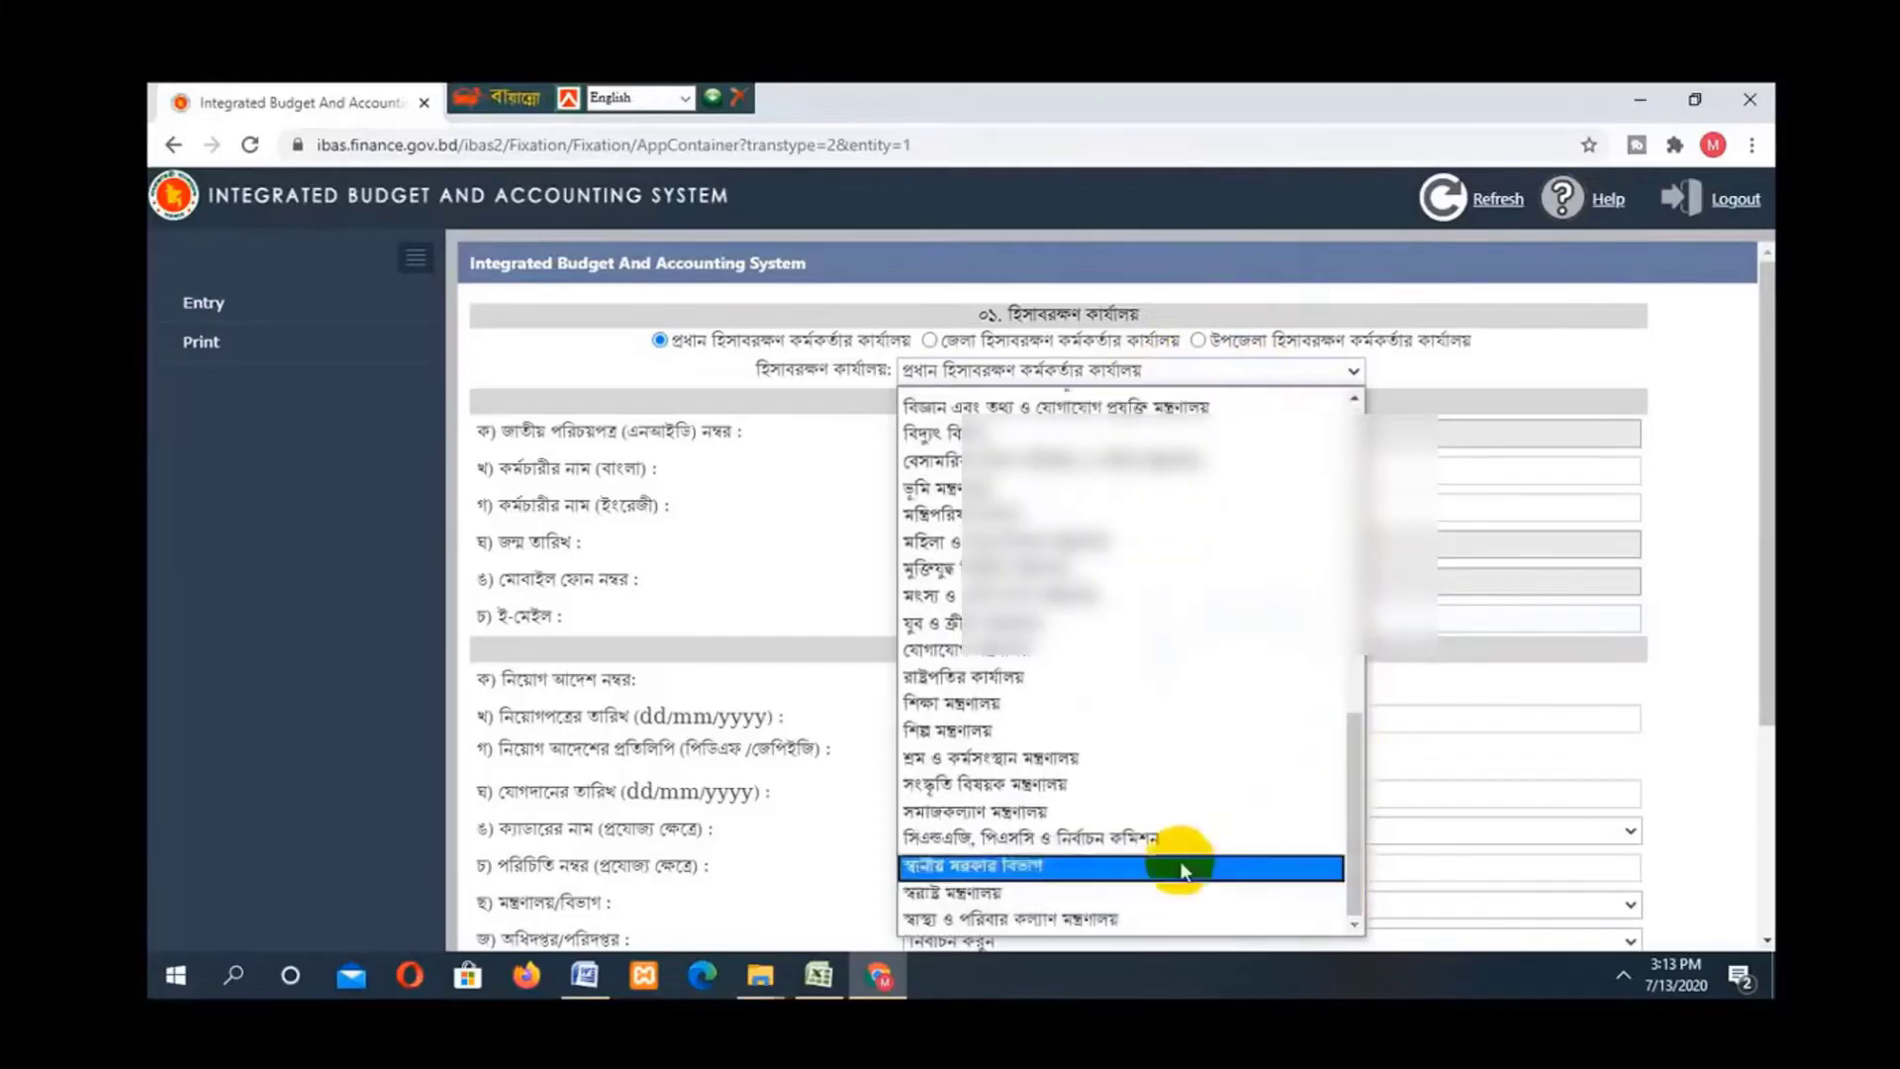
pyautogui.click(1123, 839)
# Enter the appointment order number in Bangla, ending with its date তারিখঃ১২/১২/২০১১
pyautogui.click(971, 685)
pyautogui.write('অ')
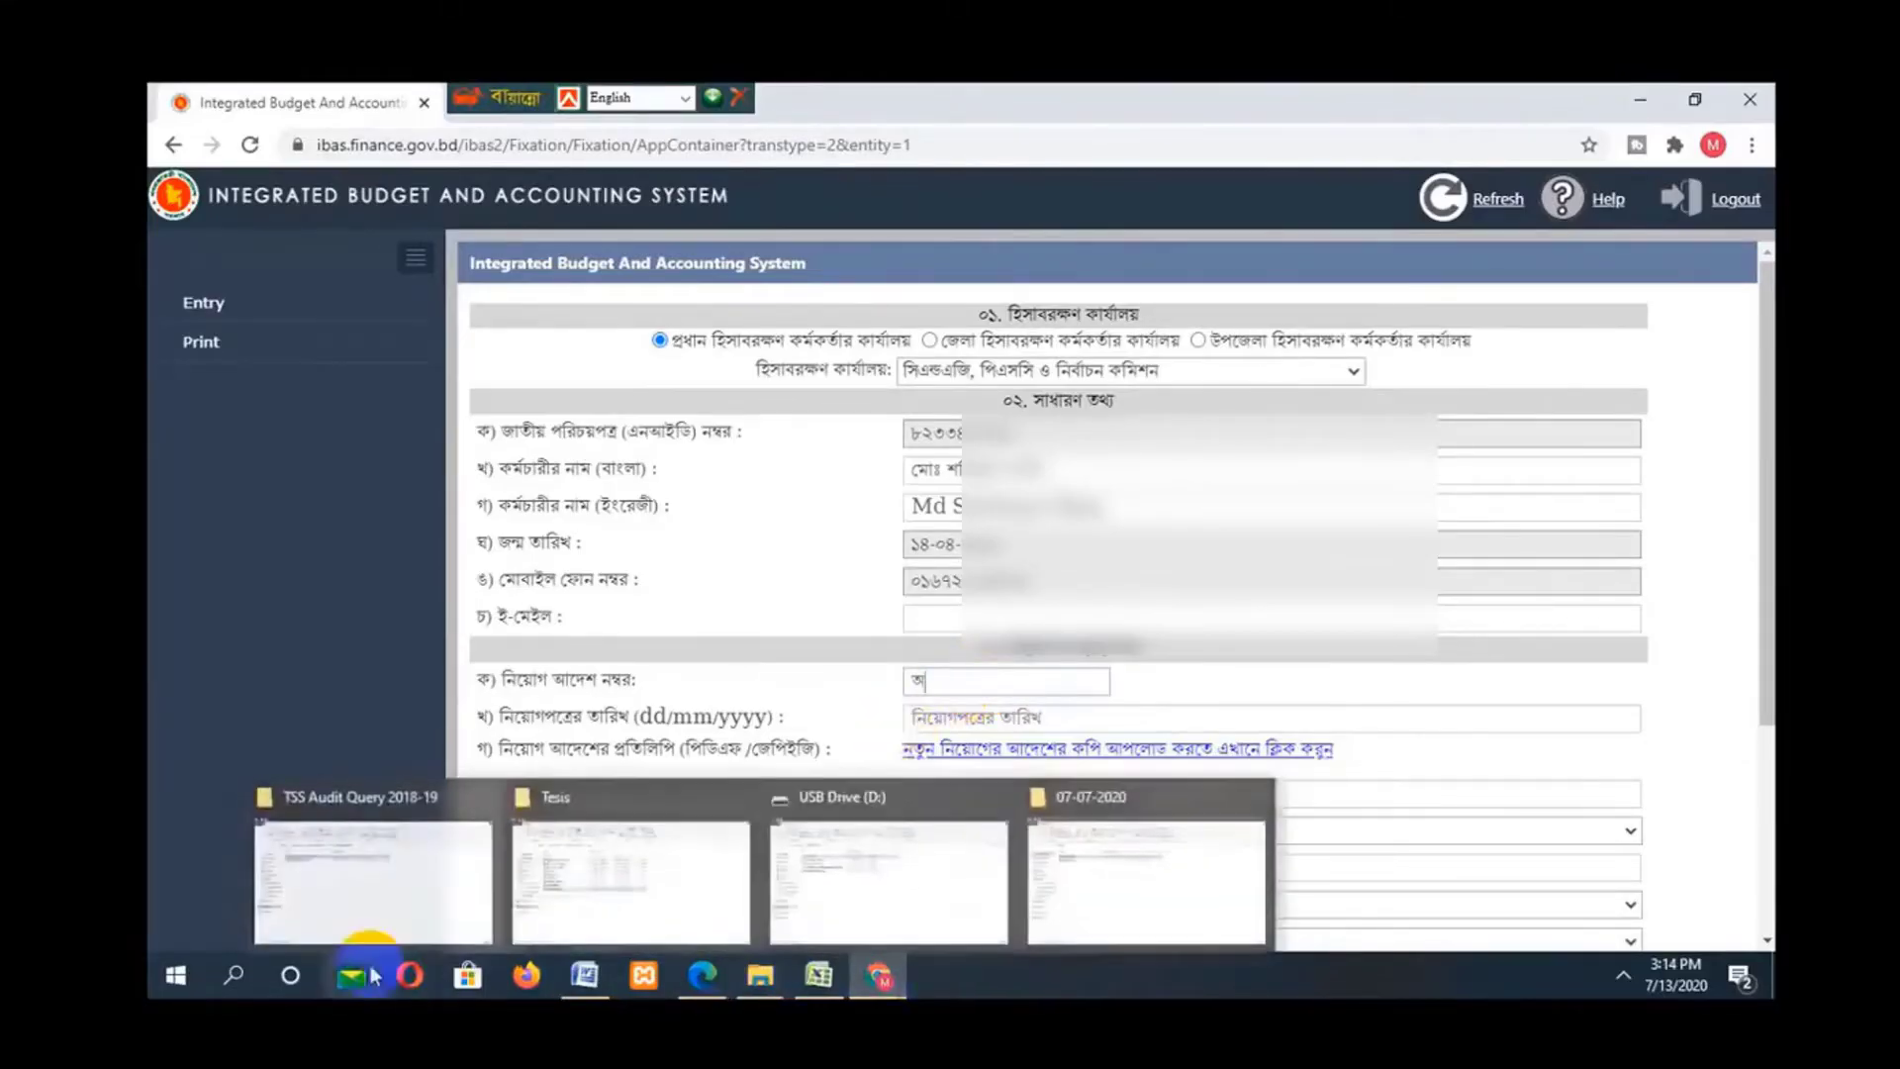
pyautogui.click(703, 985)
pyautogui.click(941, 679)
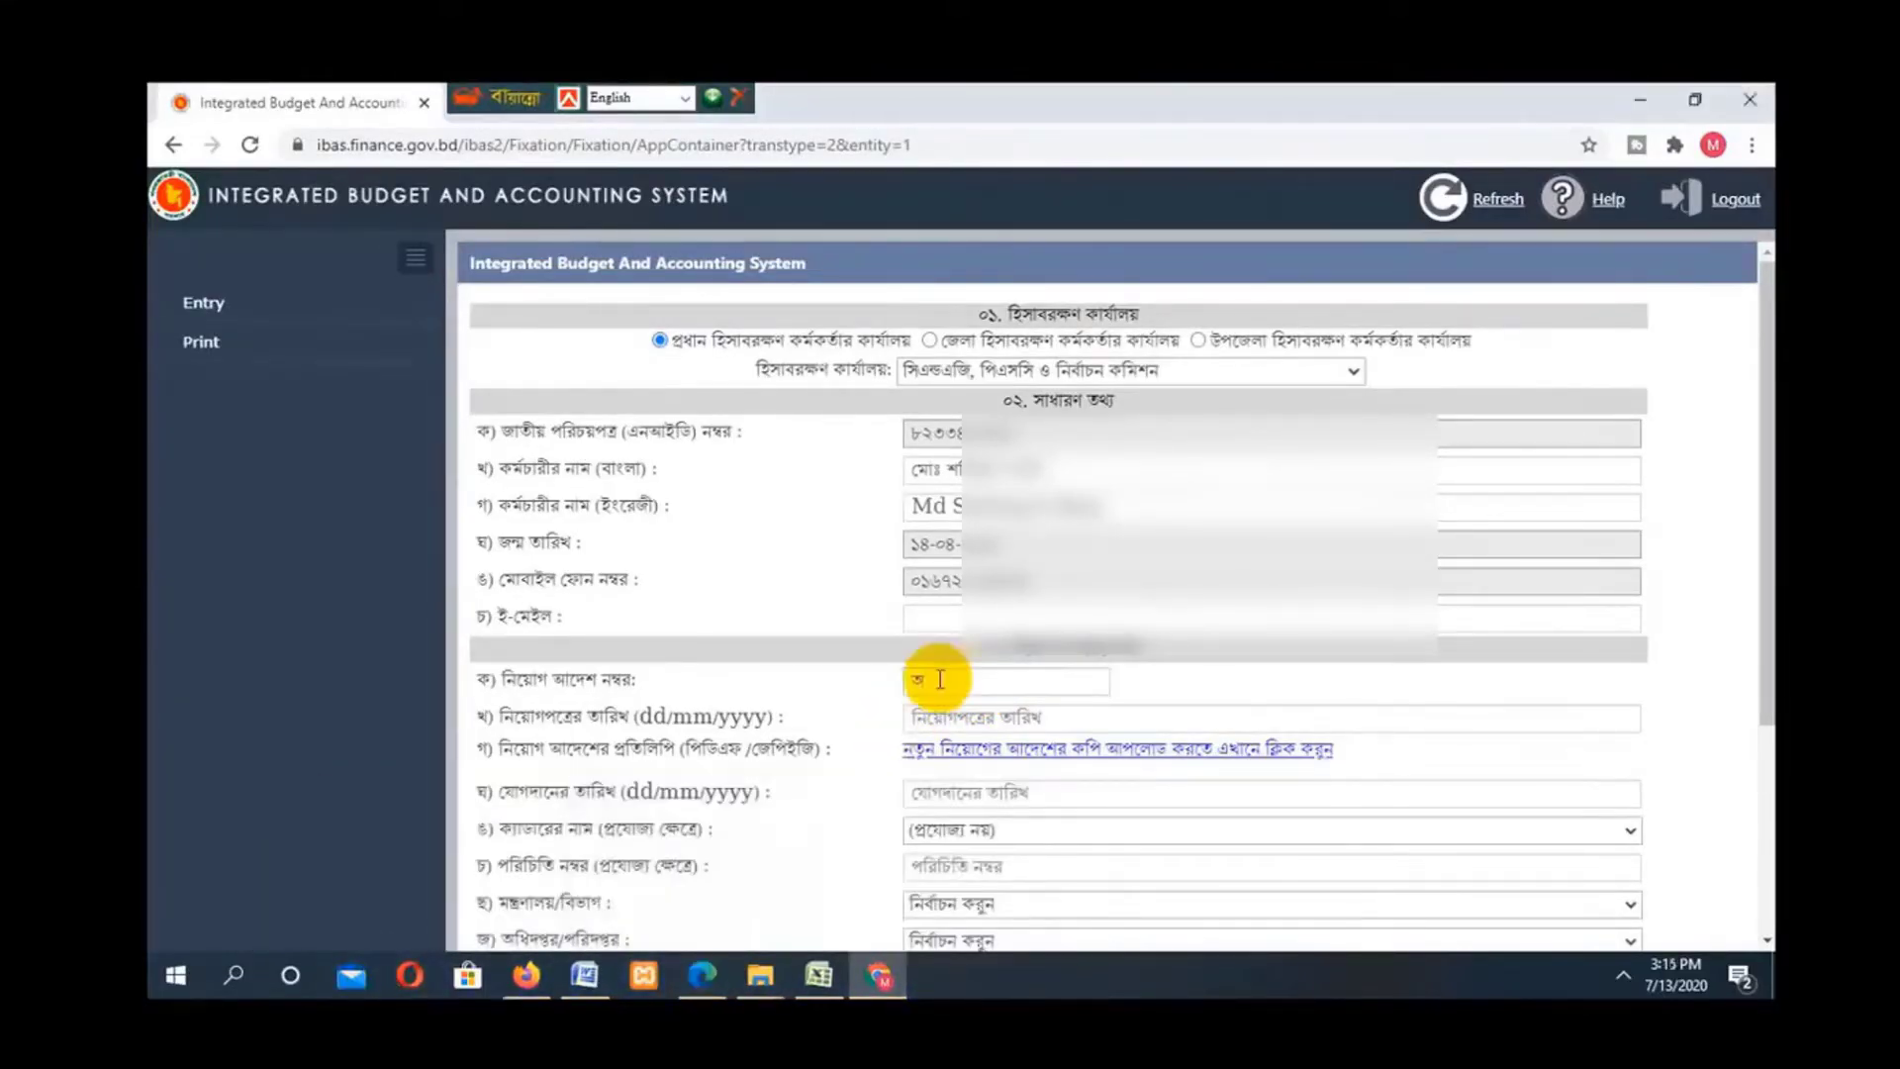
pyautogui.doubleClick(940, 679)
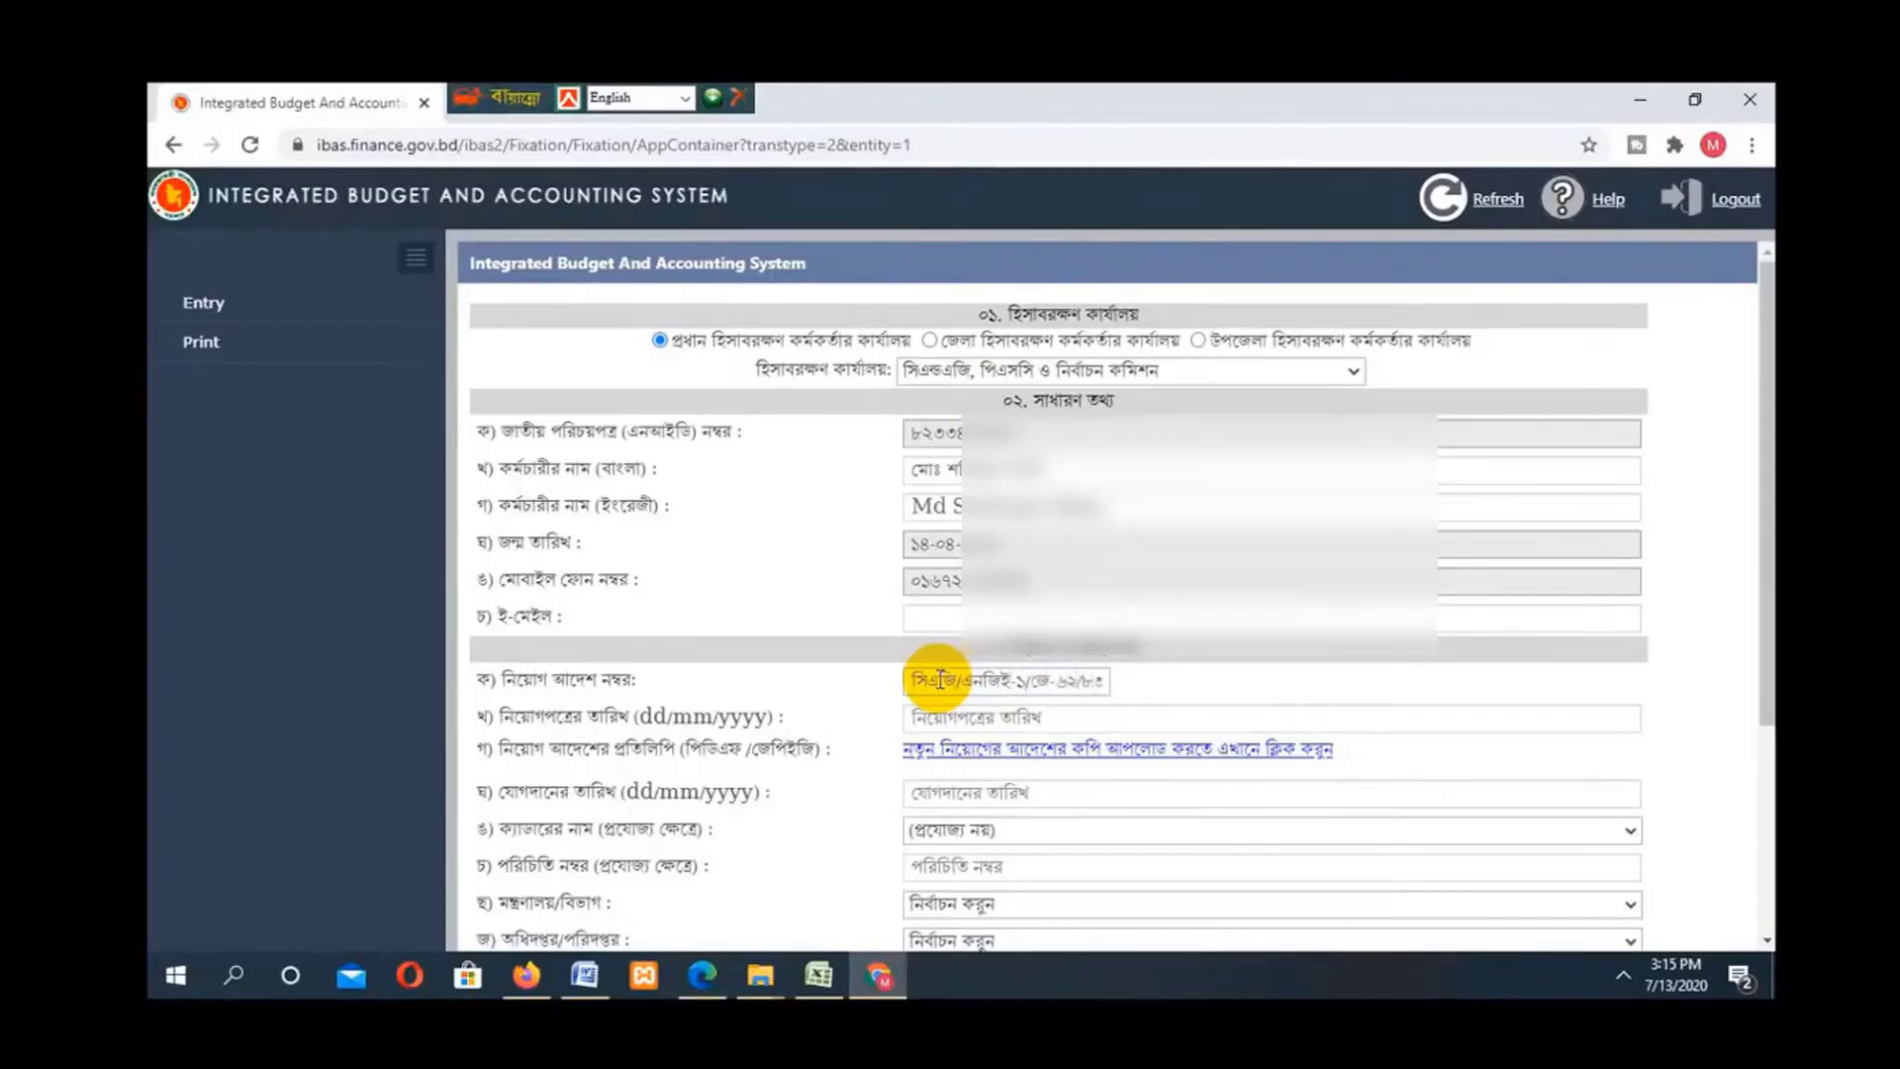
pyautogui.write('(')
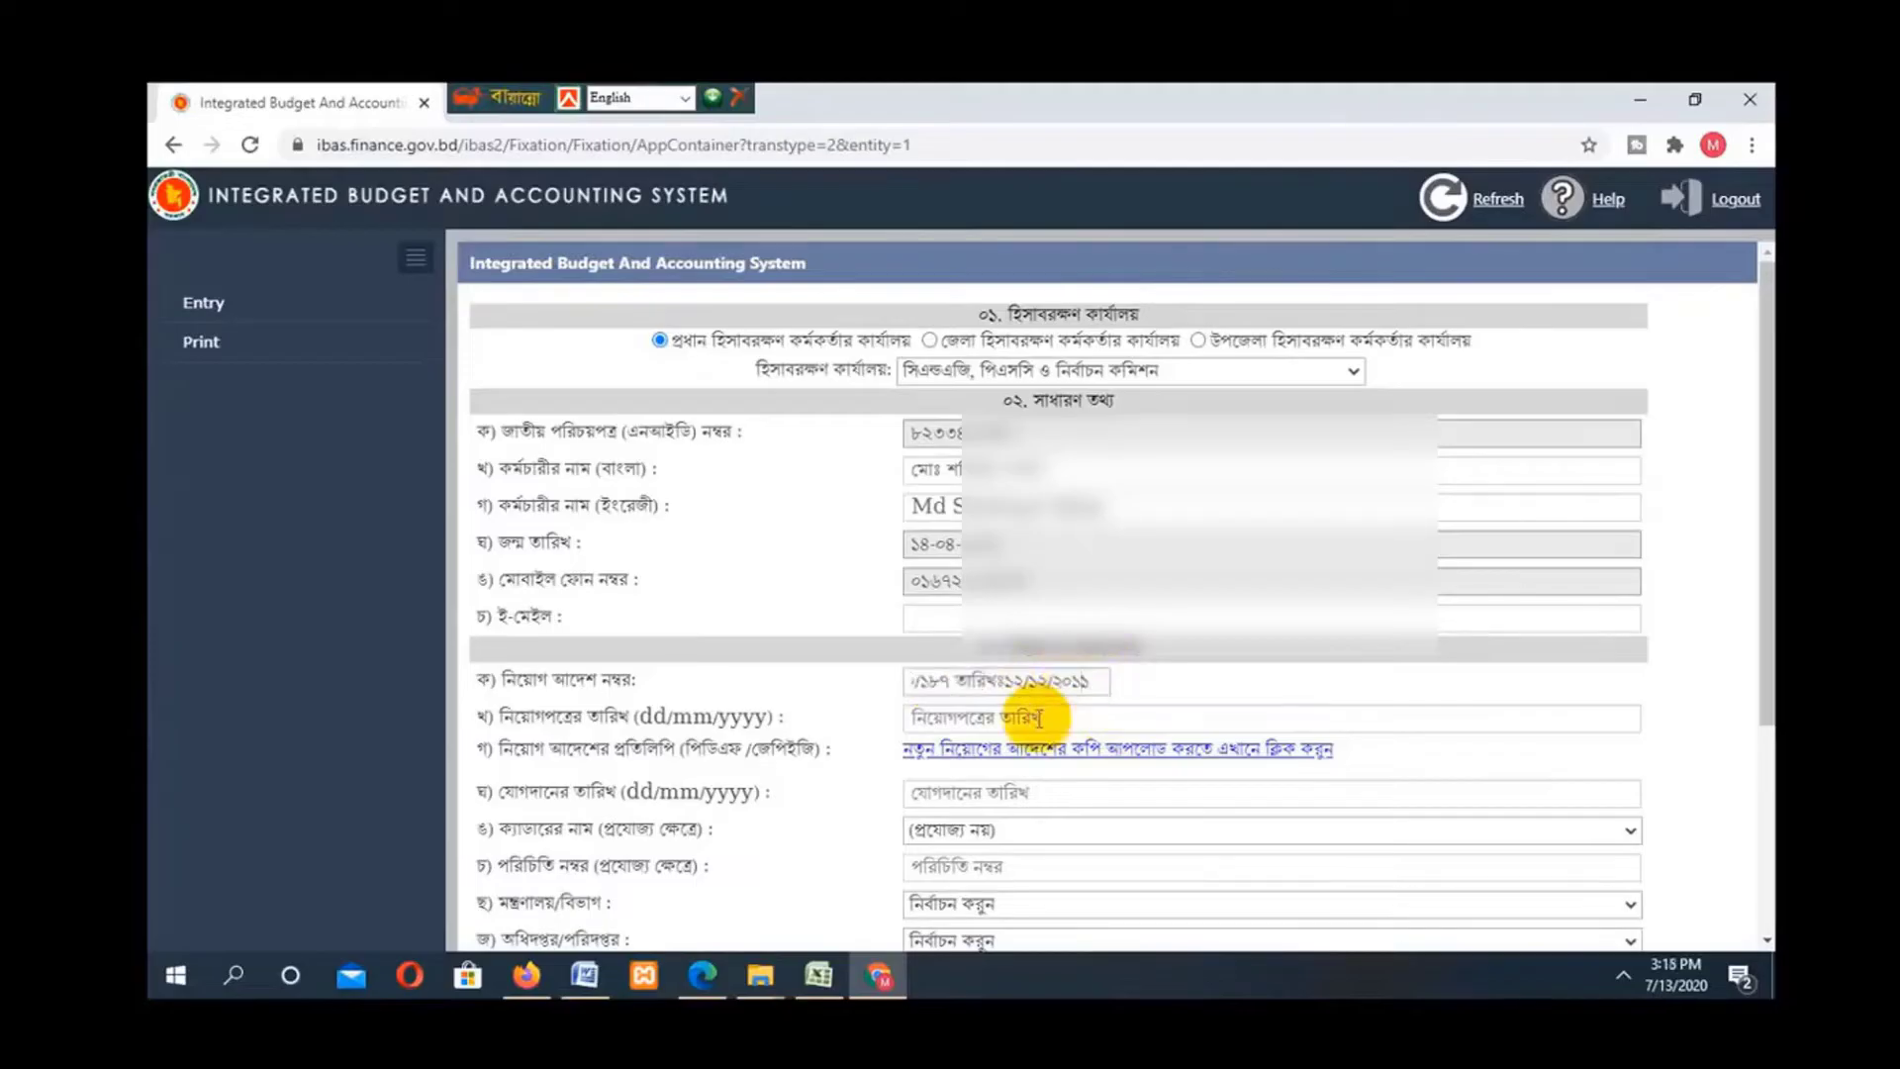
# Set the appointment letter date to 12-12-2011
pyautogui.click(1037, 717)
pyautogui.click(1057, 444)
pyautogui.click(1039, 658)
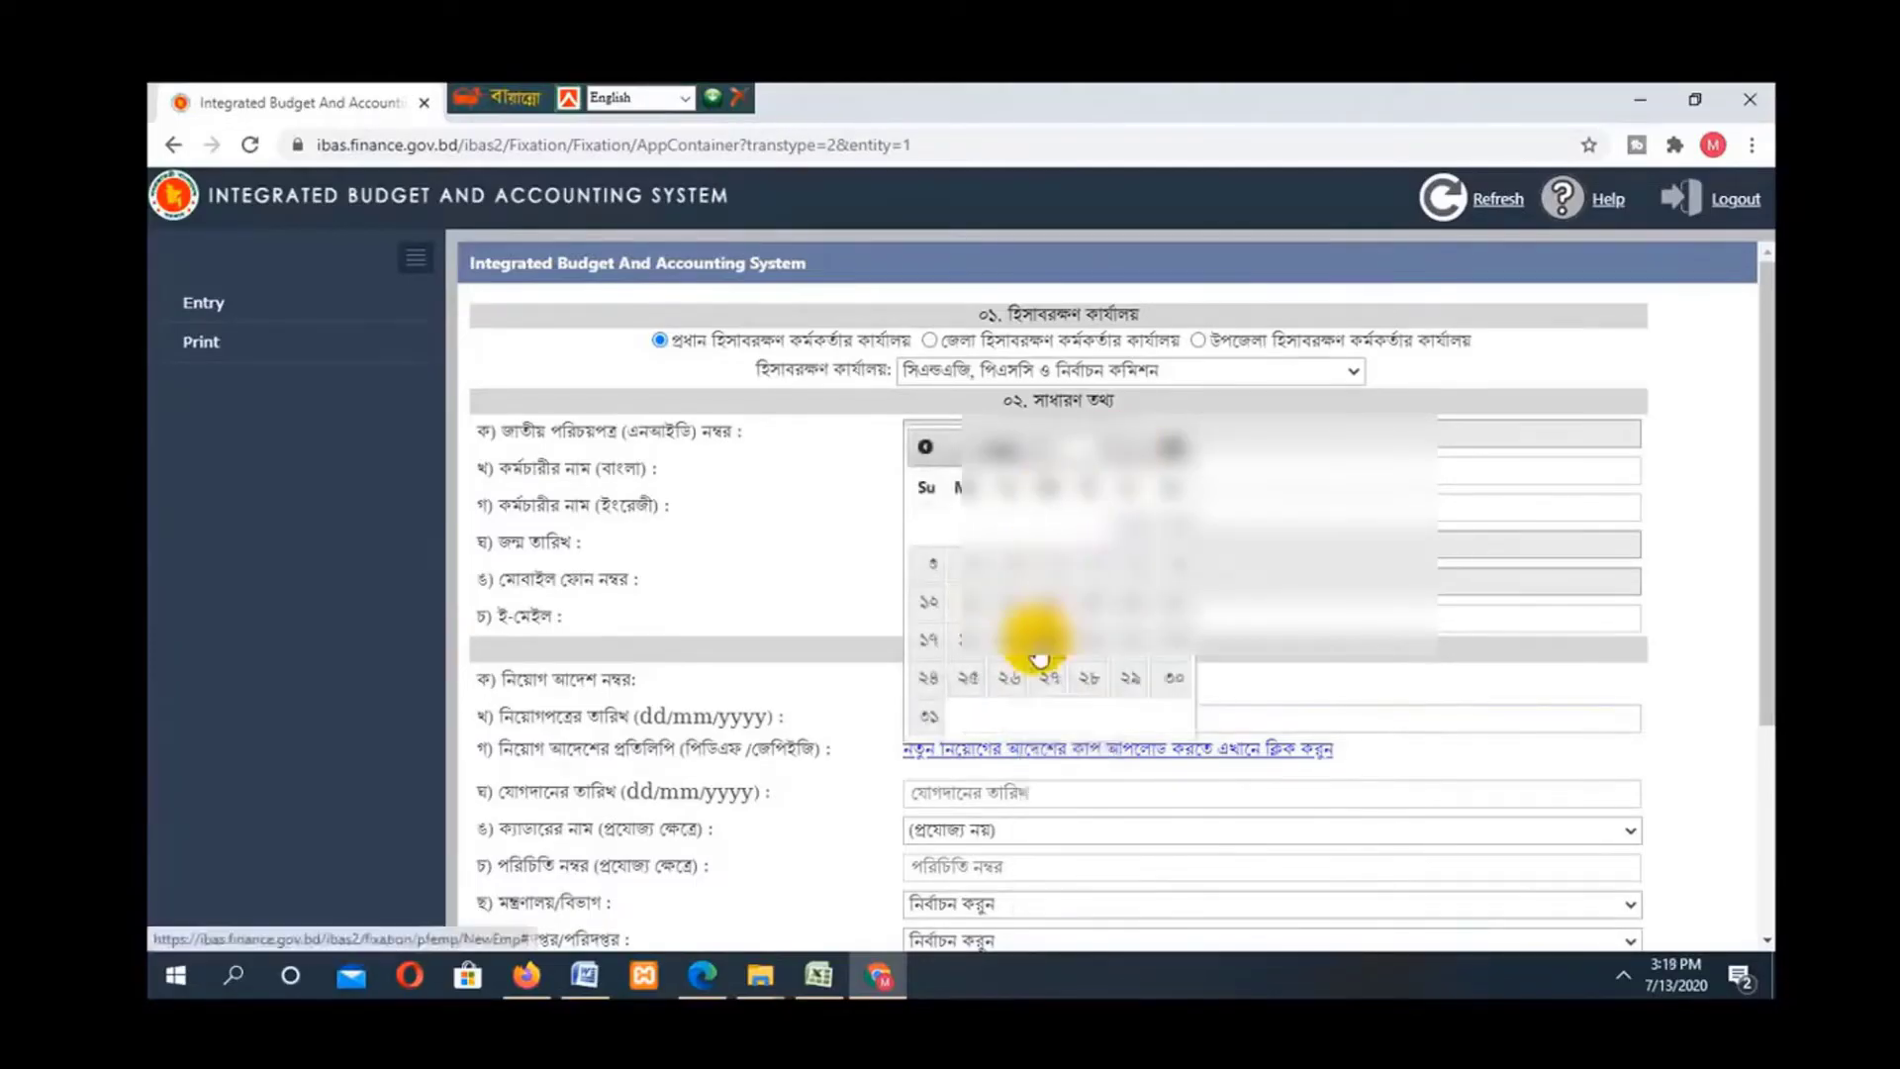
pyautogui.click(1101, 447)
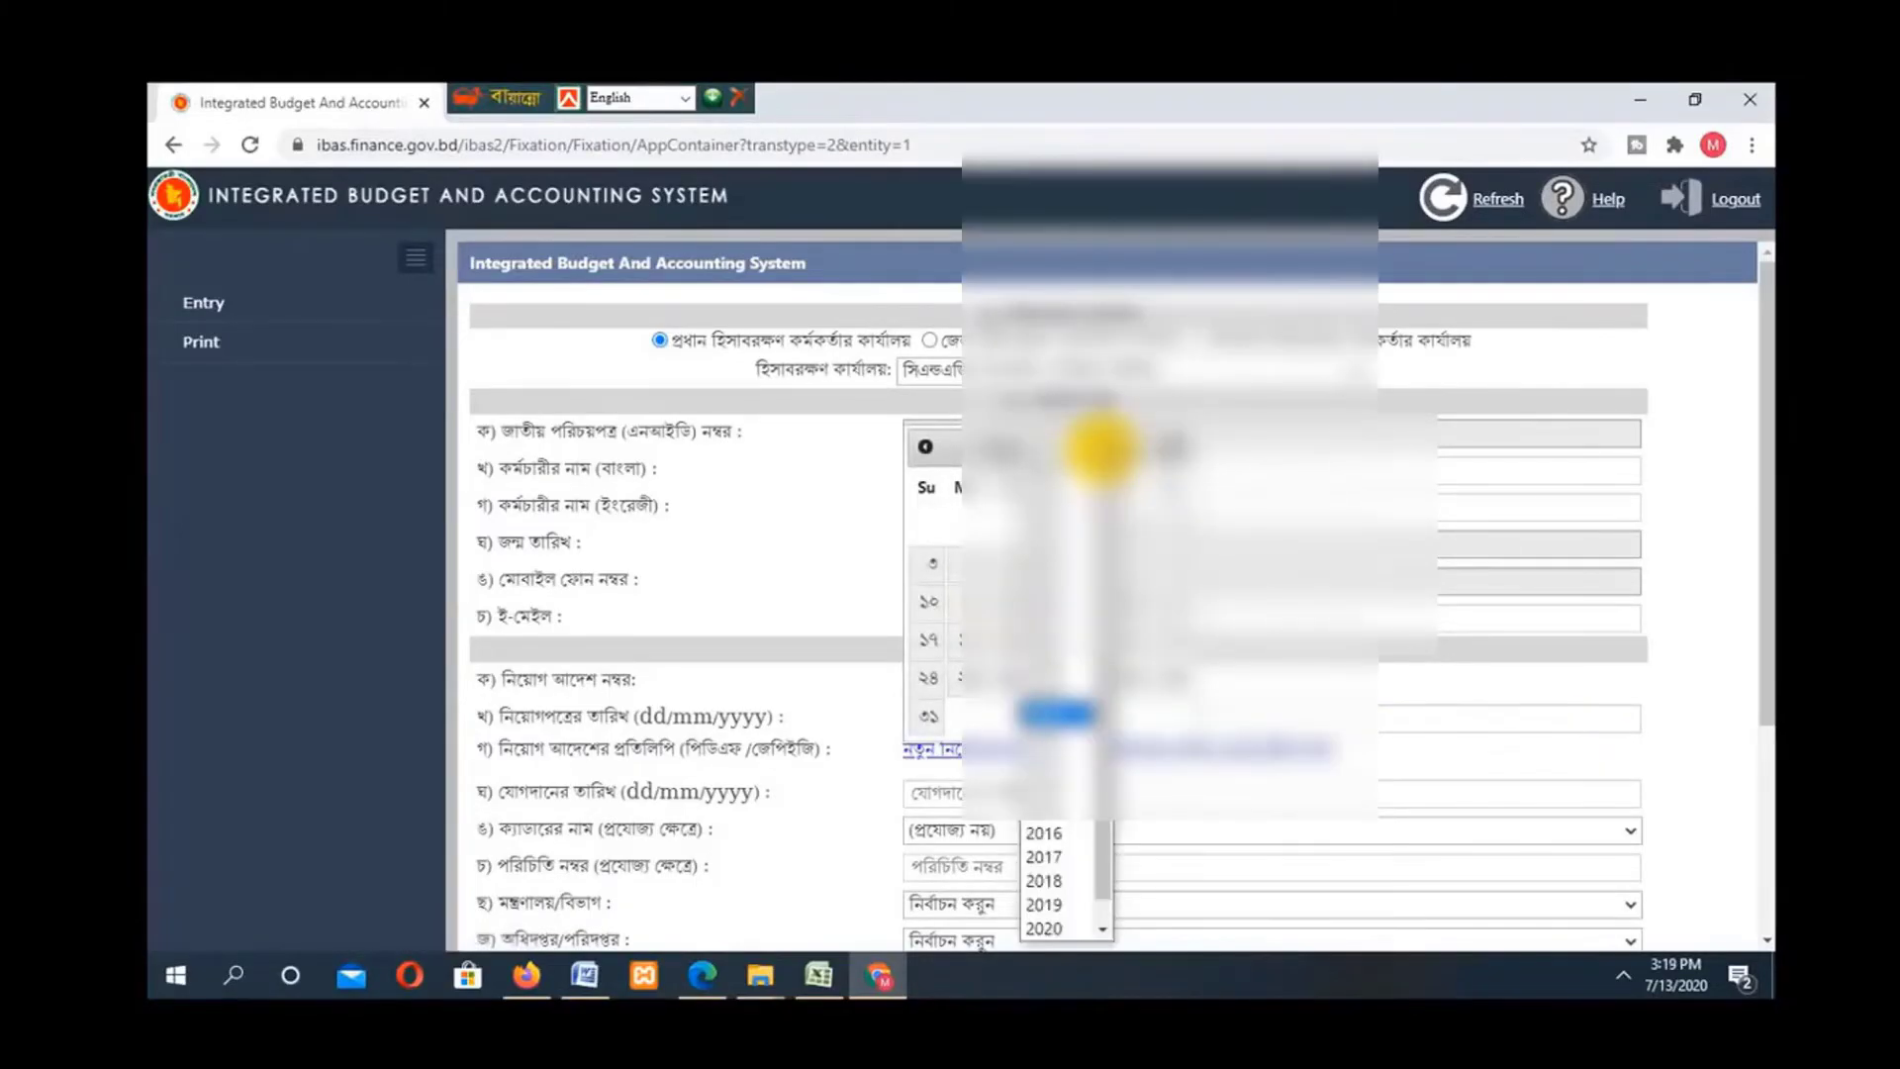
pyautogui.click(1002, 453)
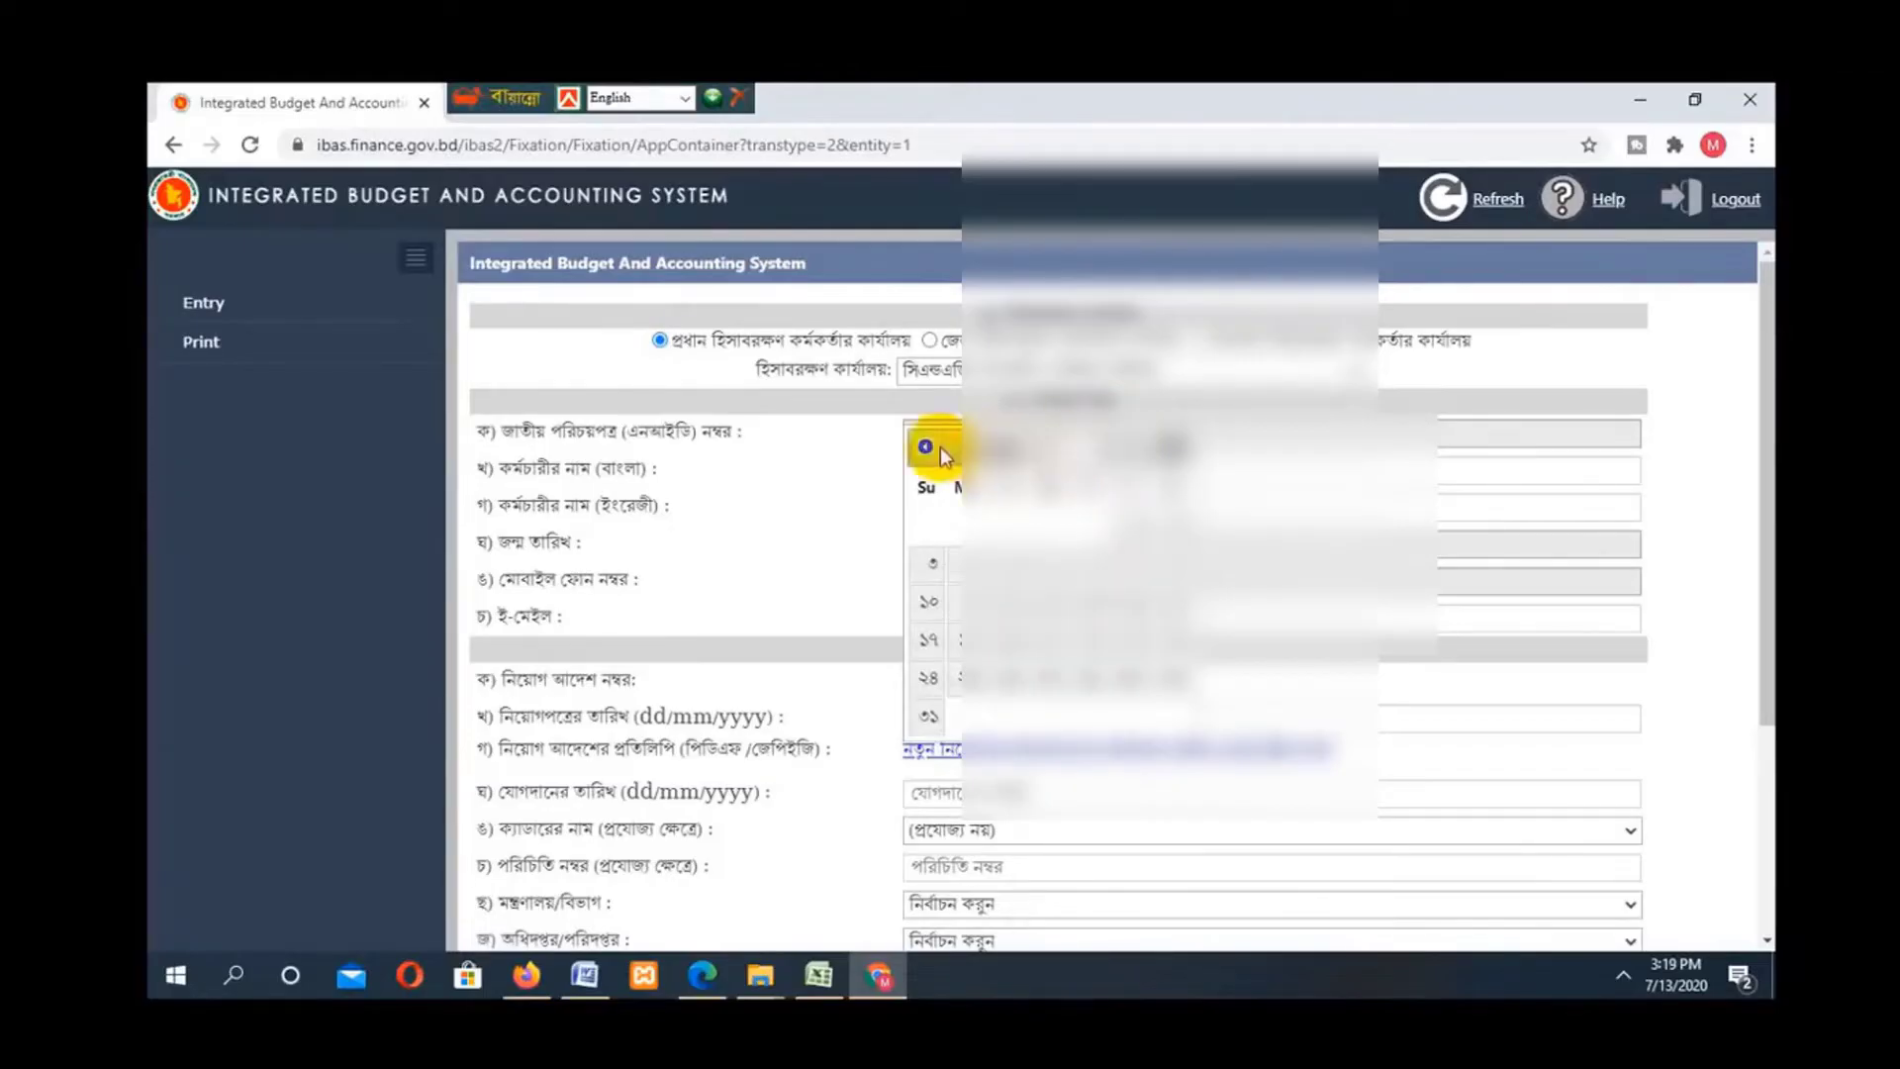
pyautogui.click(1168, 446)
pyautogui.click(1168, 446)
pyautogui.click(1168, 445)
pyautogui.click(1168, 445)
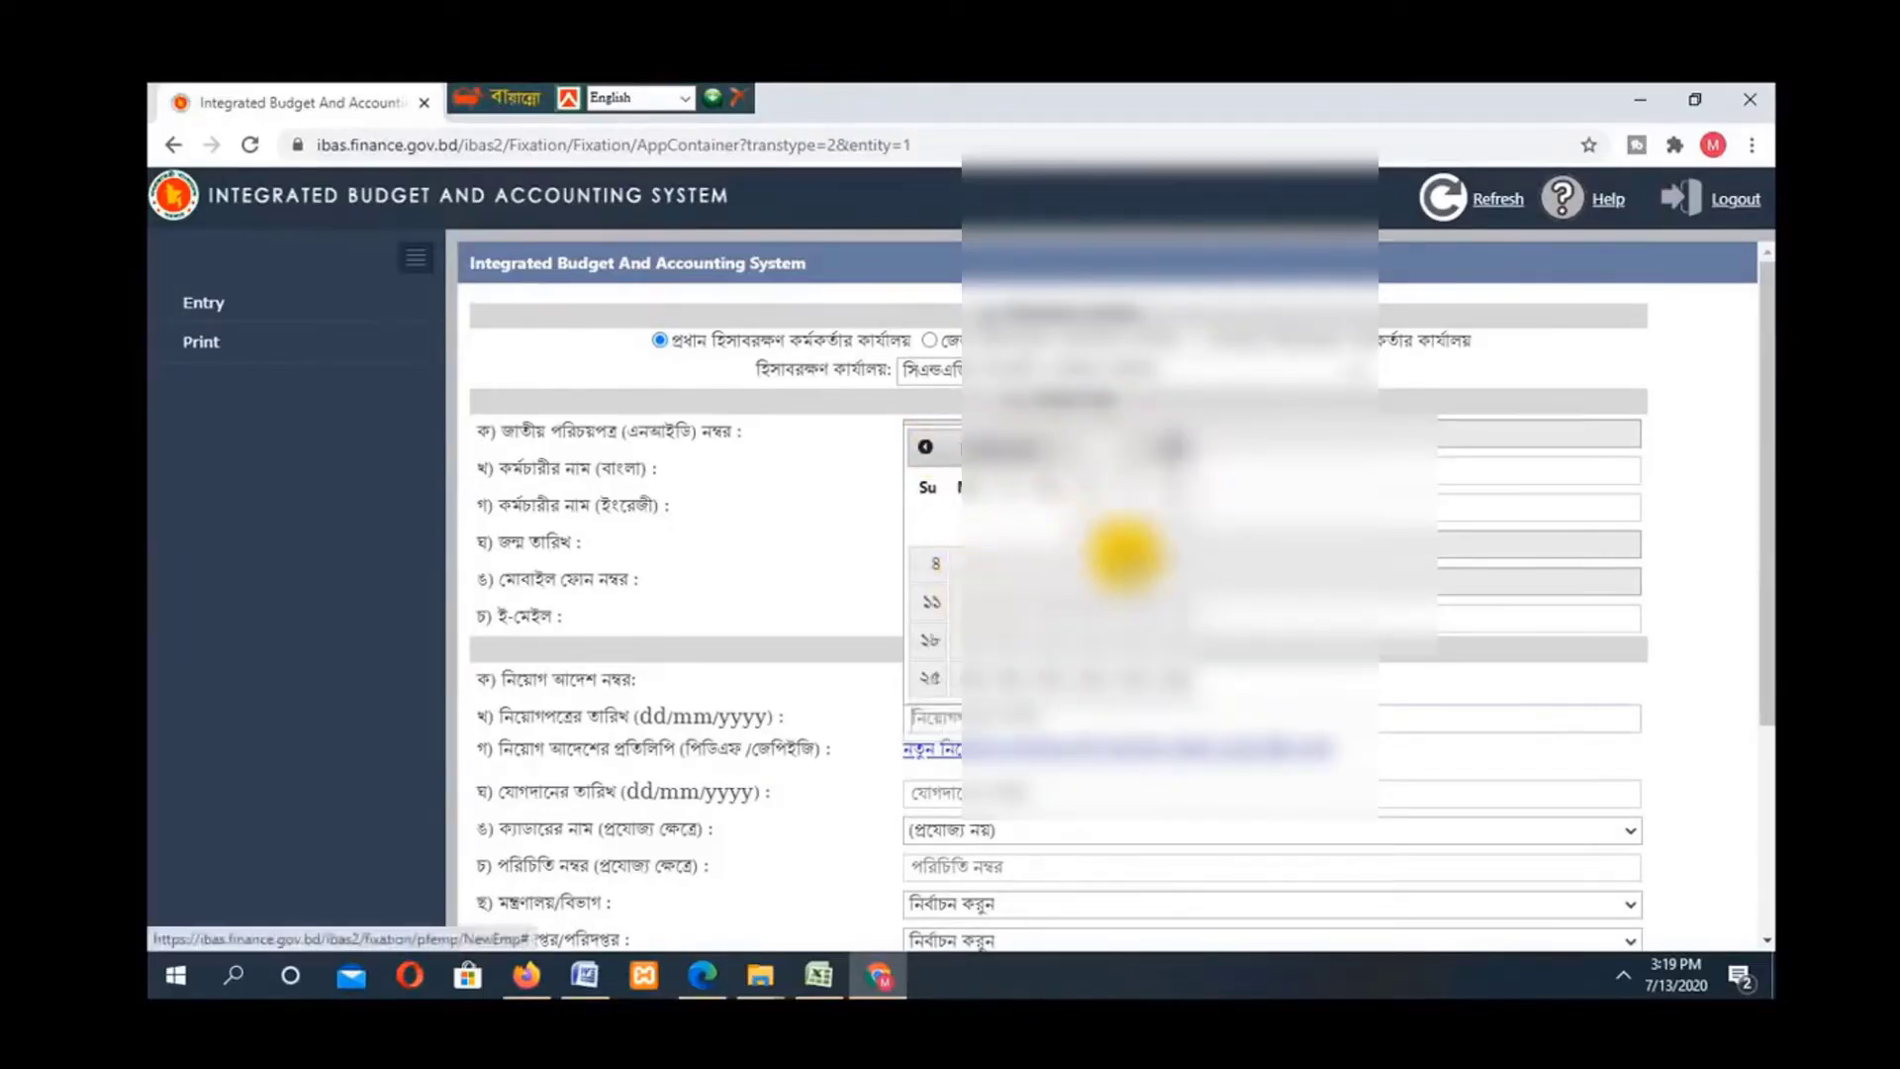
pyautogui.click(1111, 555)
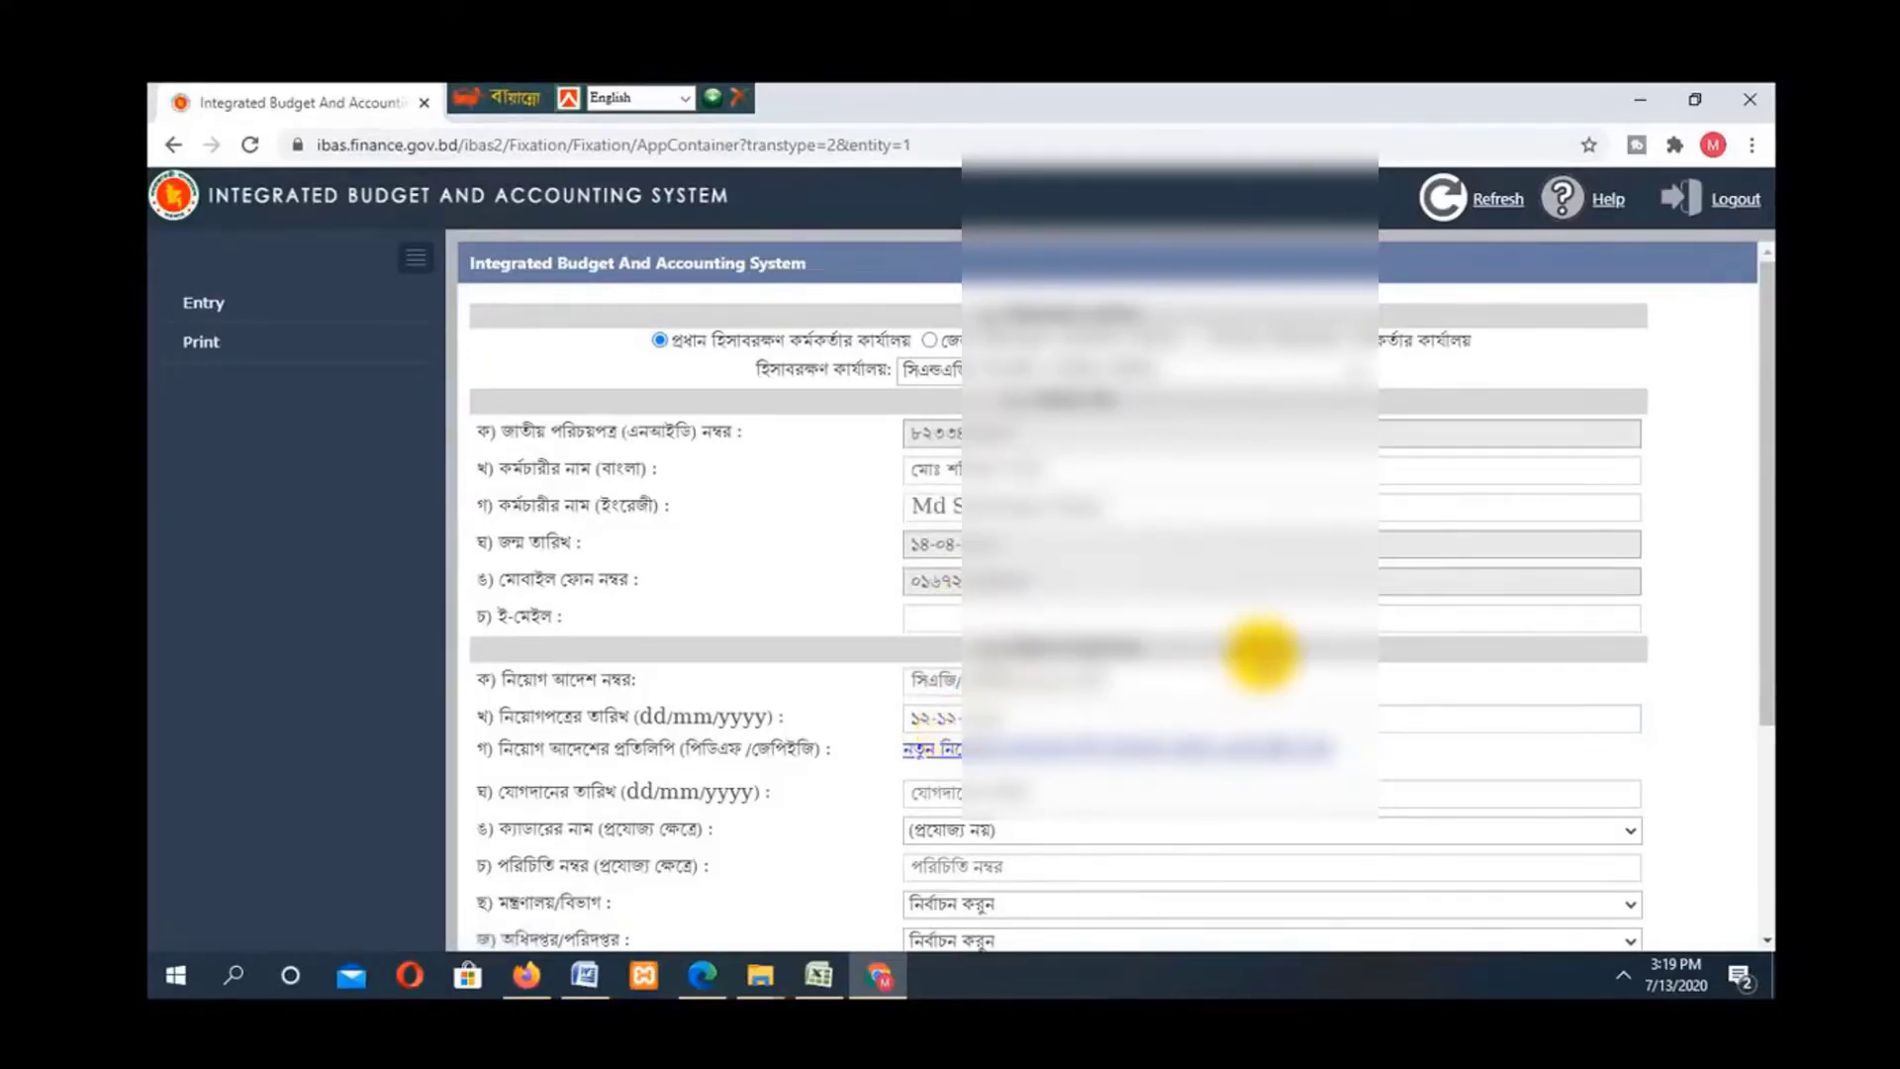
# Set the joining date (যোগদানের তারিখ) to 21 December of the joining year
pyautogui.scroll(-2, 1740, 574)
pyautogui.click(958, 587)
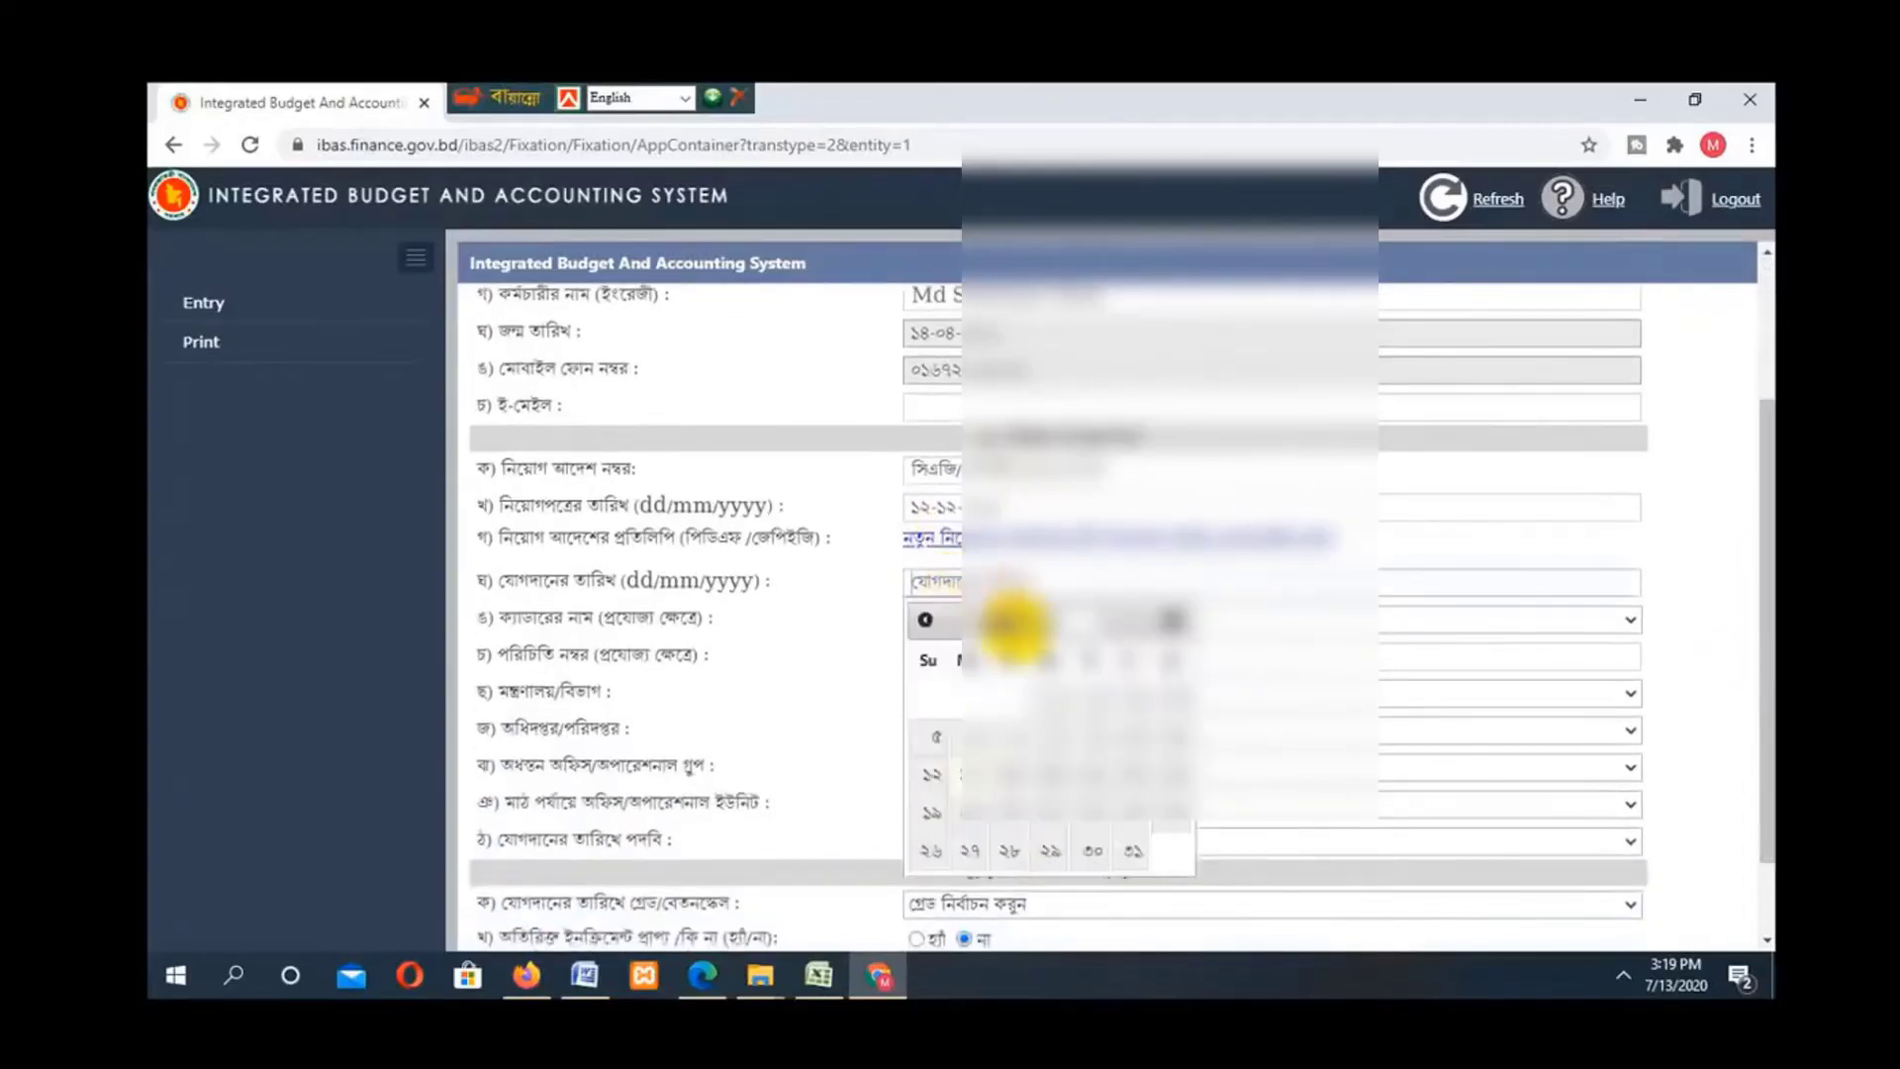
pyautogui.click(1101, 619)
pyautogui.click(1058, 206)
pyautogui.click(1086, 848)
pyautogui.click(958, 584)
pyautogui.write('১০')
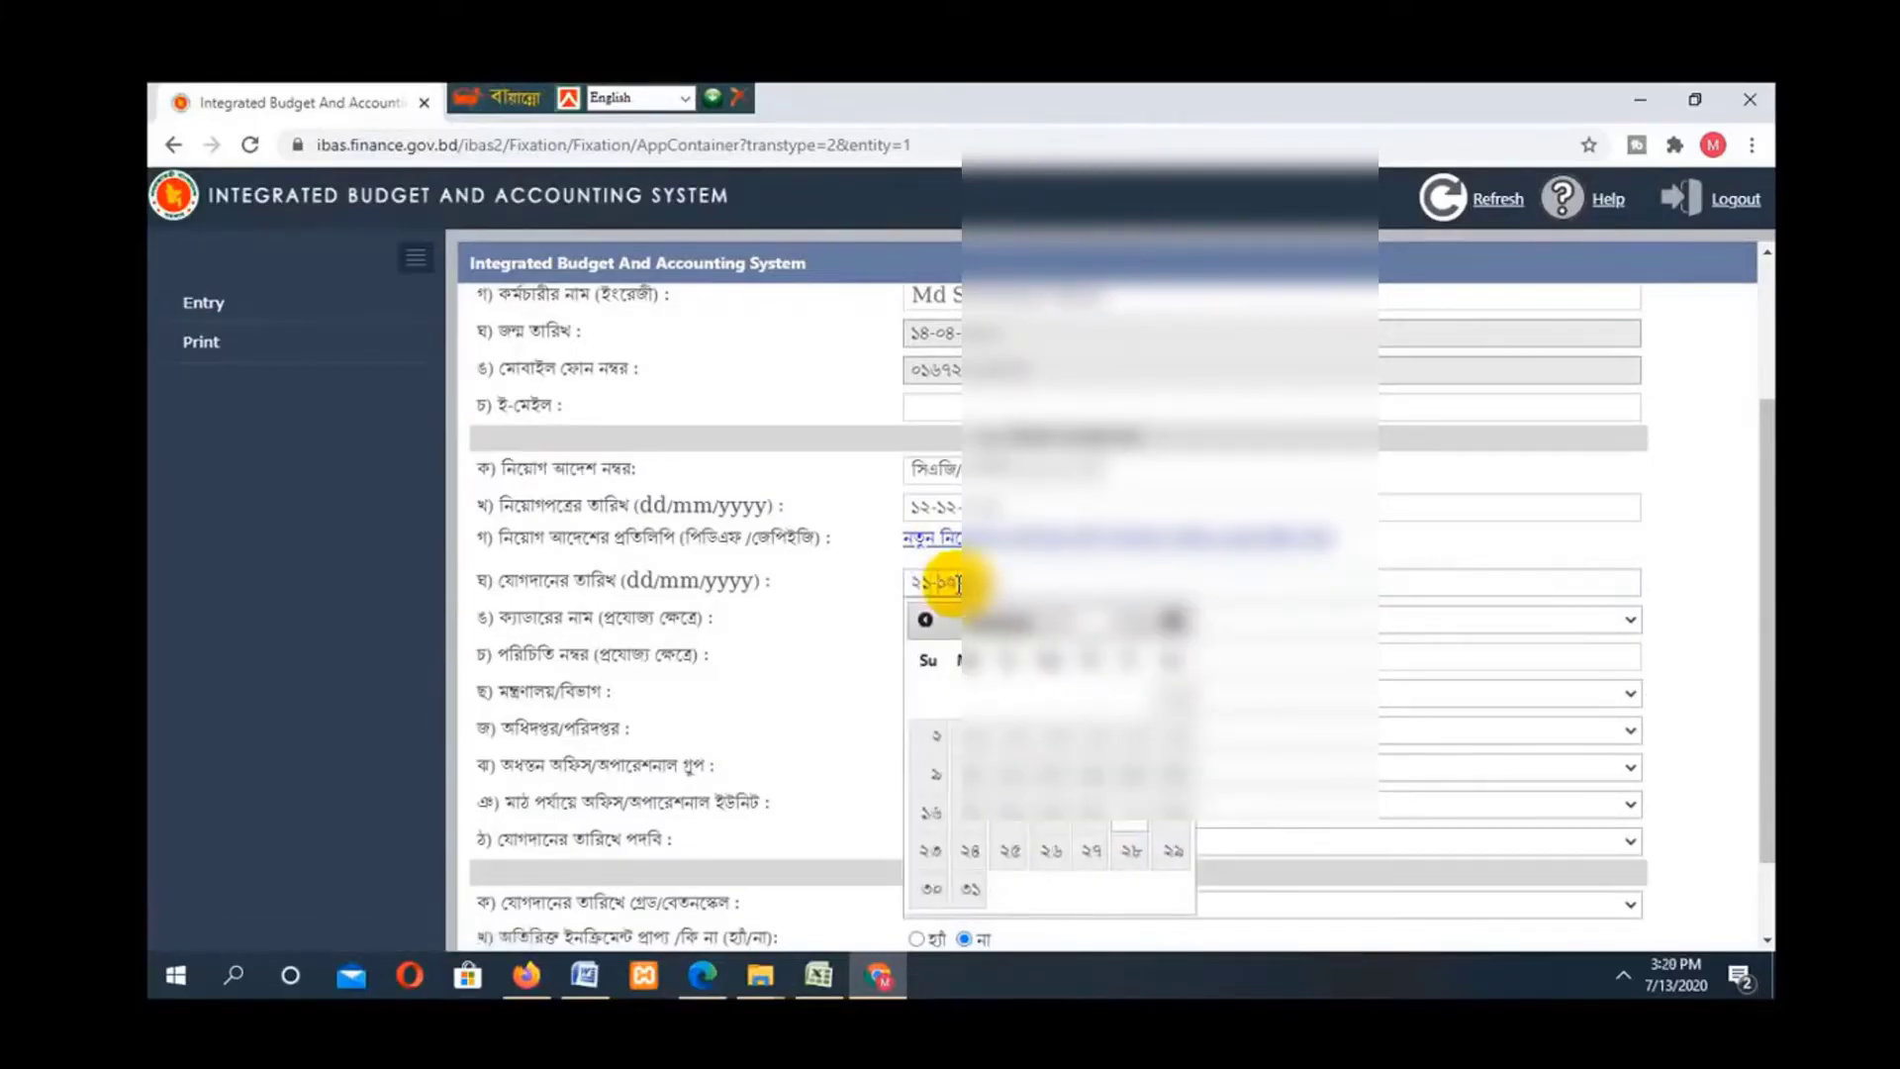
pyautogui.press('BackSpace')
pyautogui.write('২')
pyautogui.click(1269, 722)
# Keep the cadre as not applicable, and choose the ministry beginning "বাংলাদে" and the directorate beginning "ডাক, তা"
pyautogui.click(974, 621)
pyautogui.click(995, 653)
pyautogui.click(1015, 693)
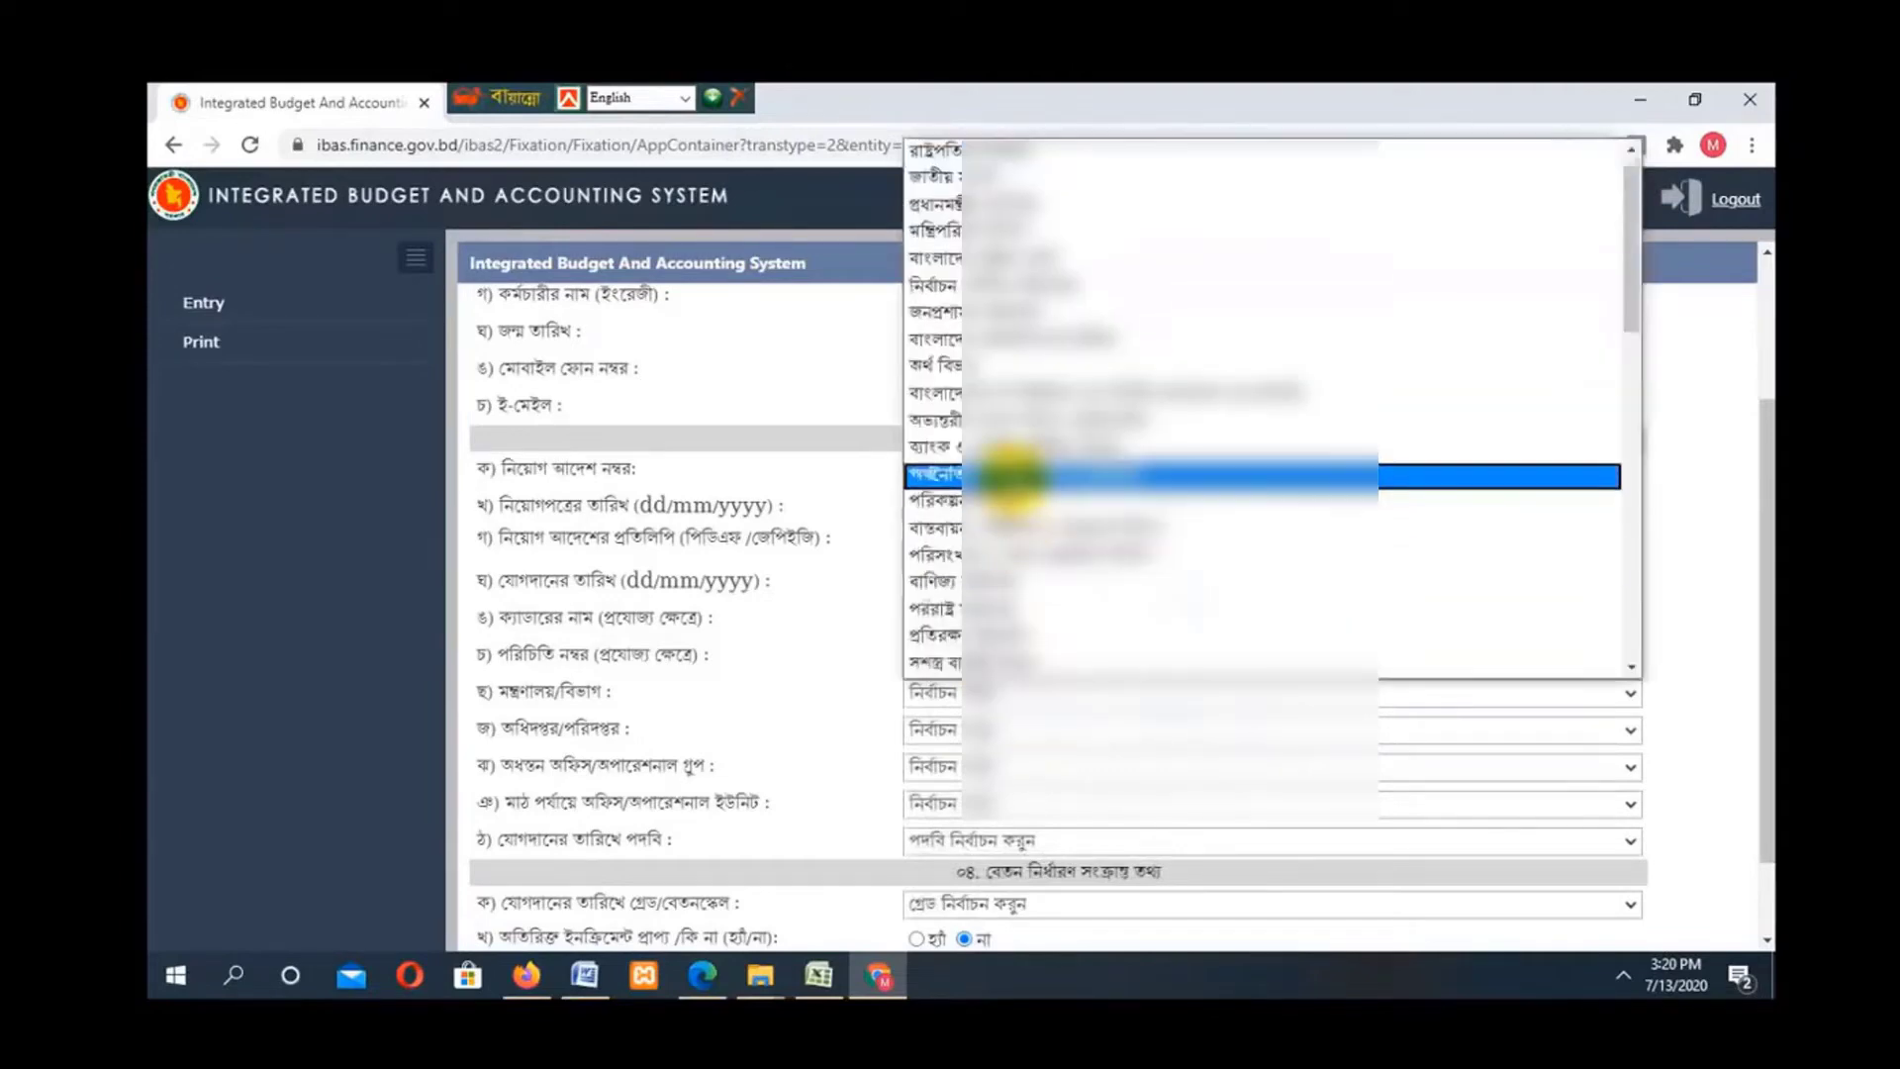
pyautogui.click(1133, 512)
pyautogui.click(1035, 693)
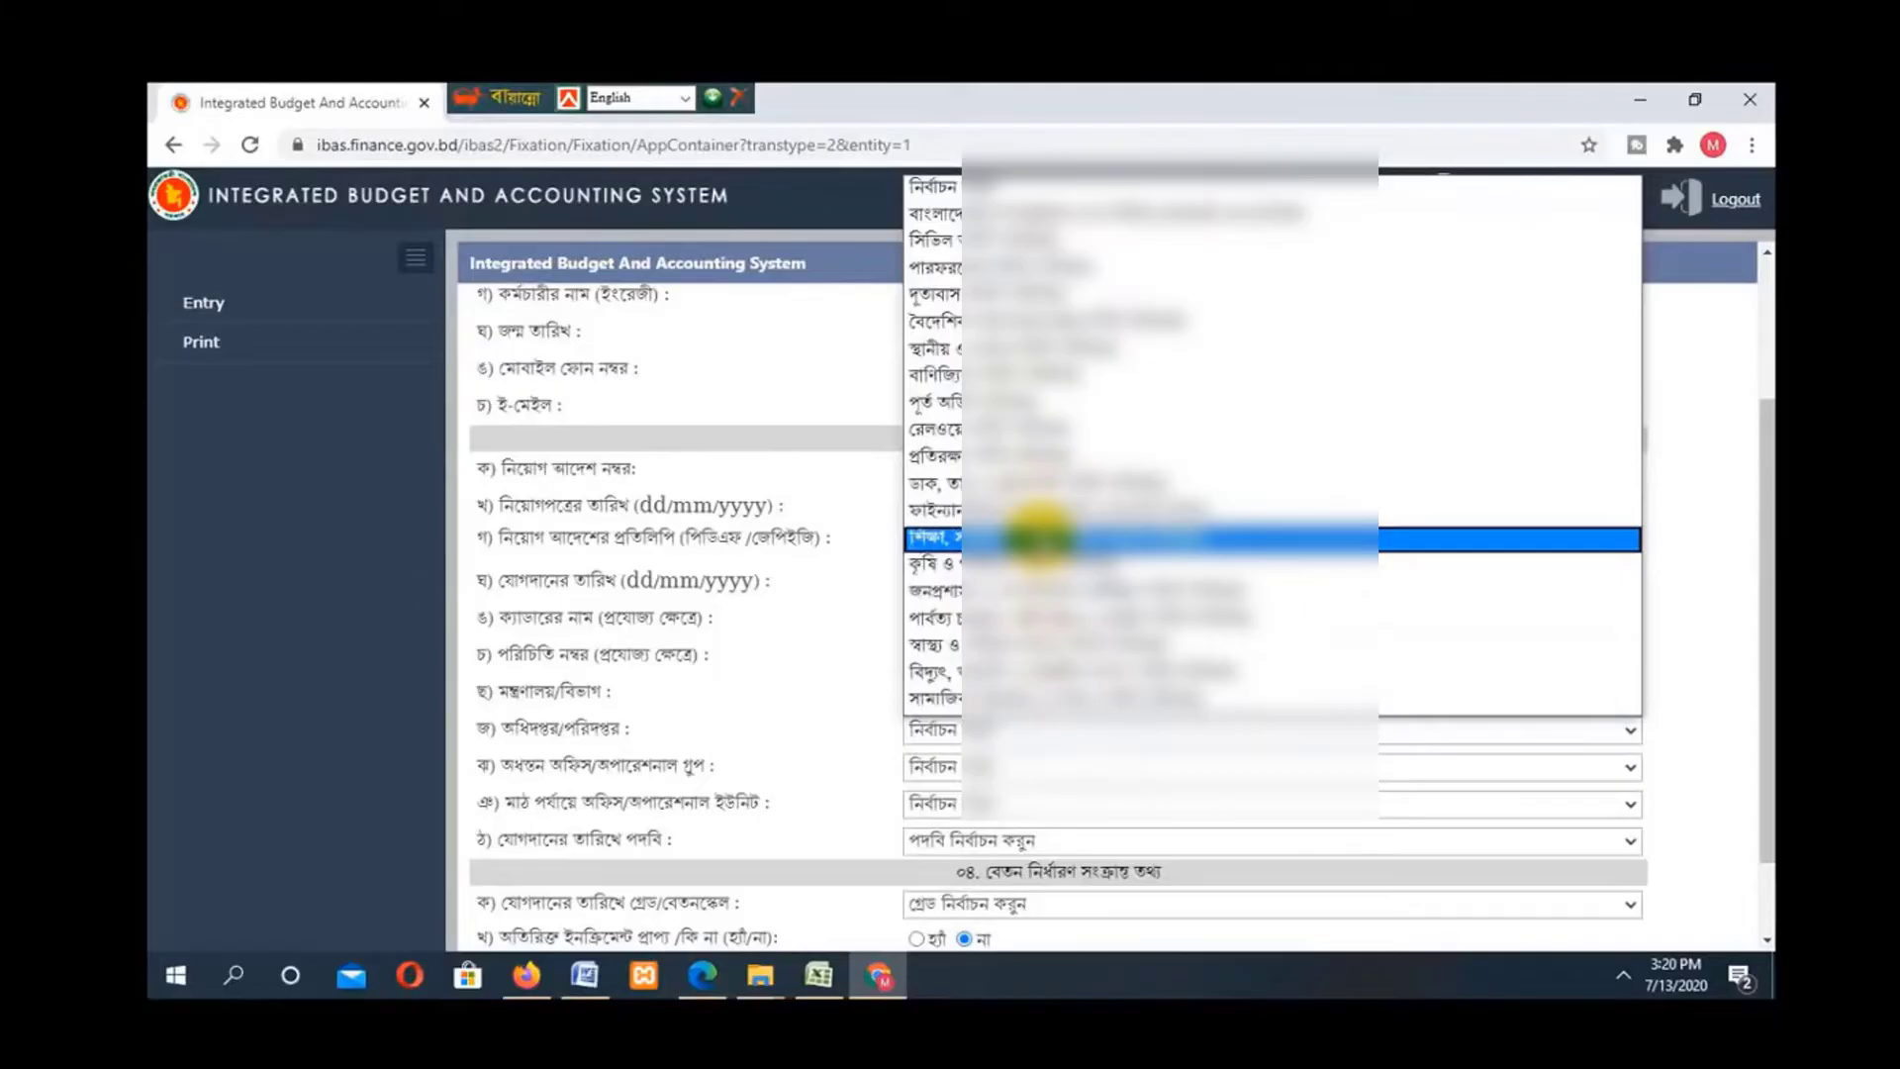
pyautogui.click(1037, 483)
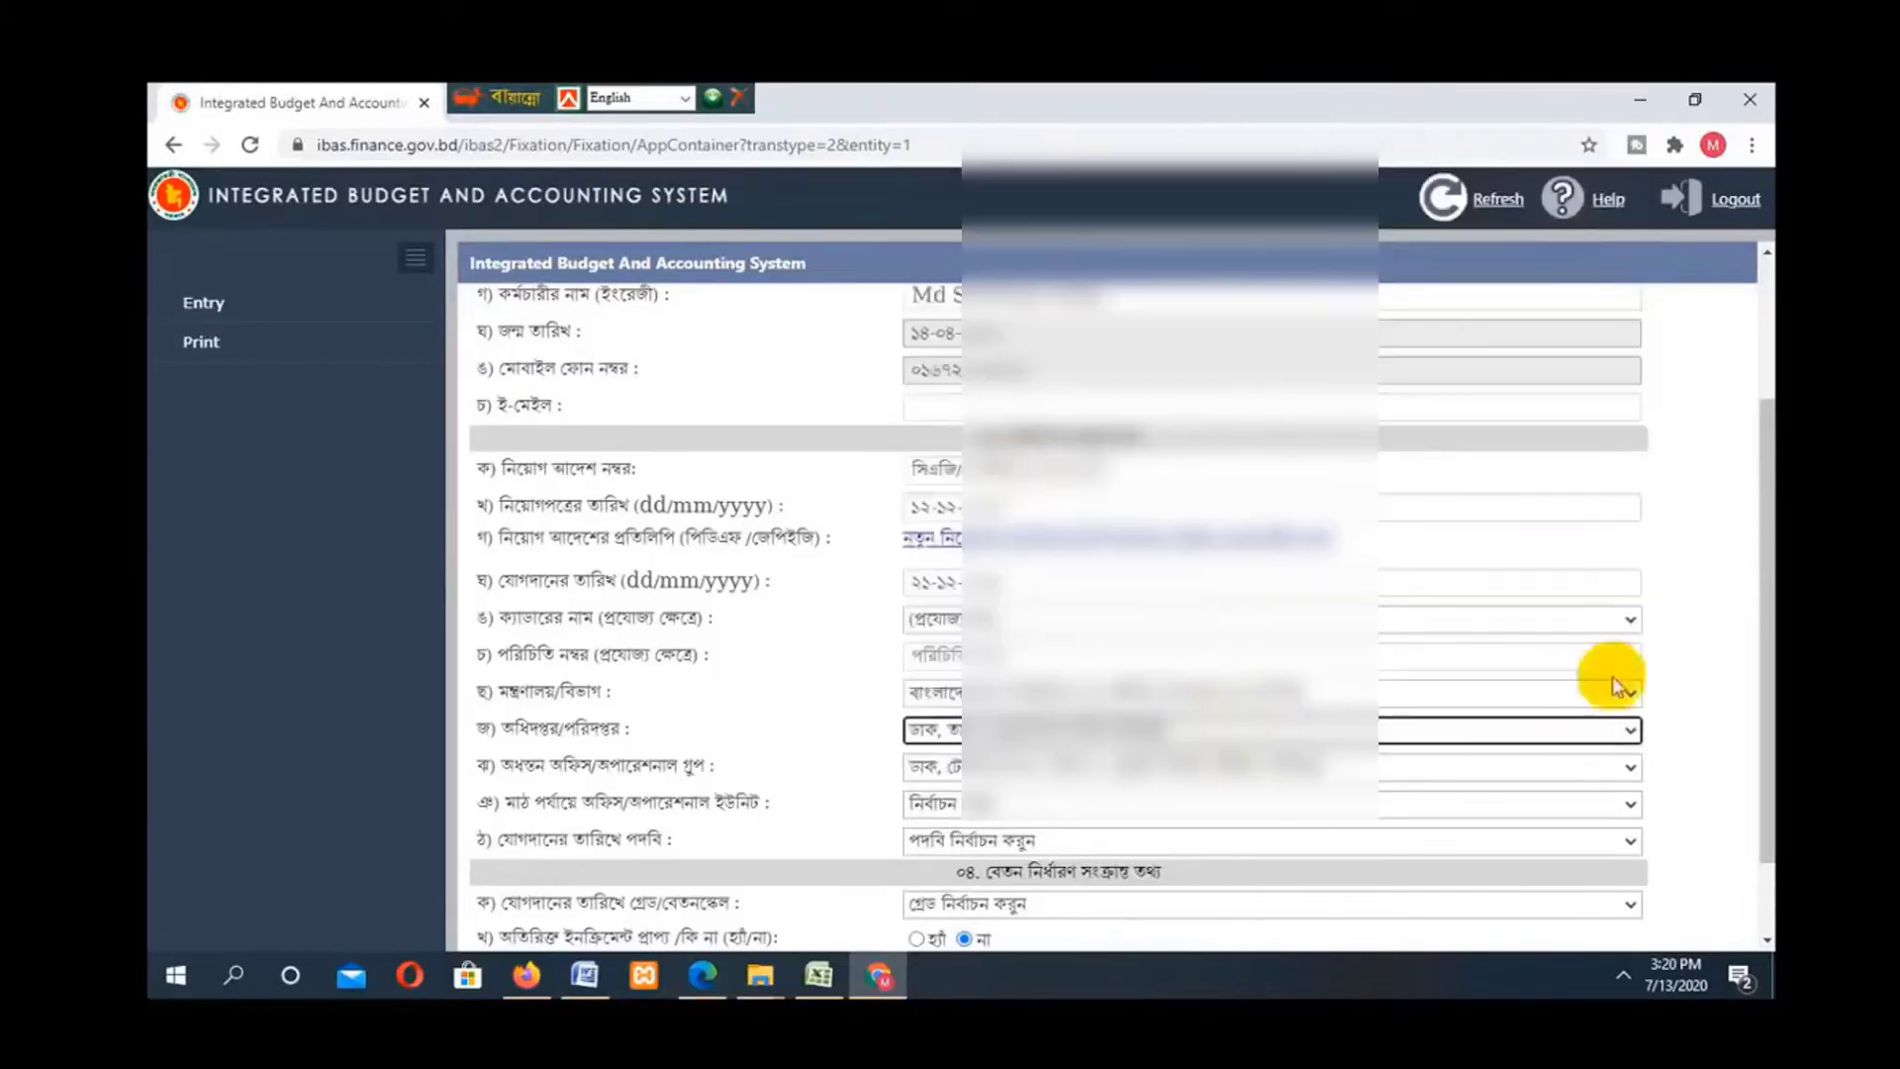
# Choose the field-level office beginning "ডাক, টে" and the post at joining date beginning "অফিস স"
pyautogui.scroll(-1, 1515, 727)
pyautogui.click(1617, 703)
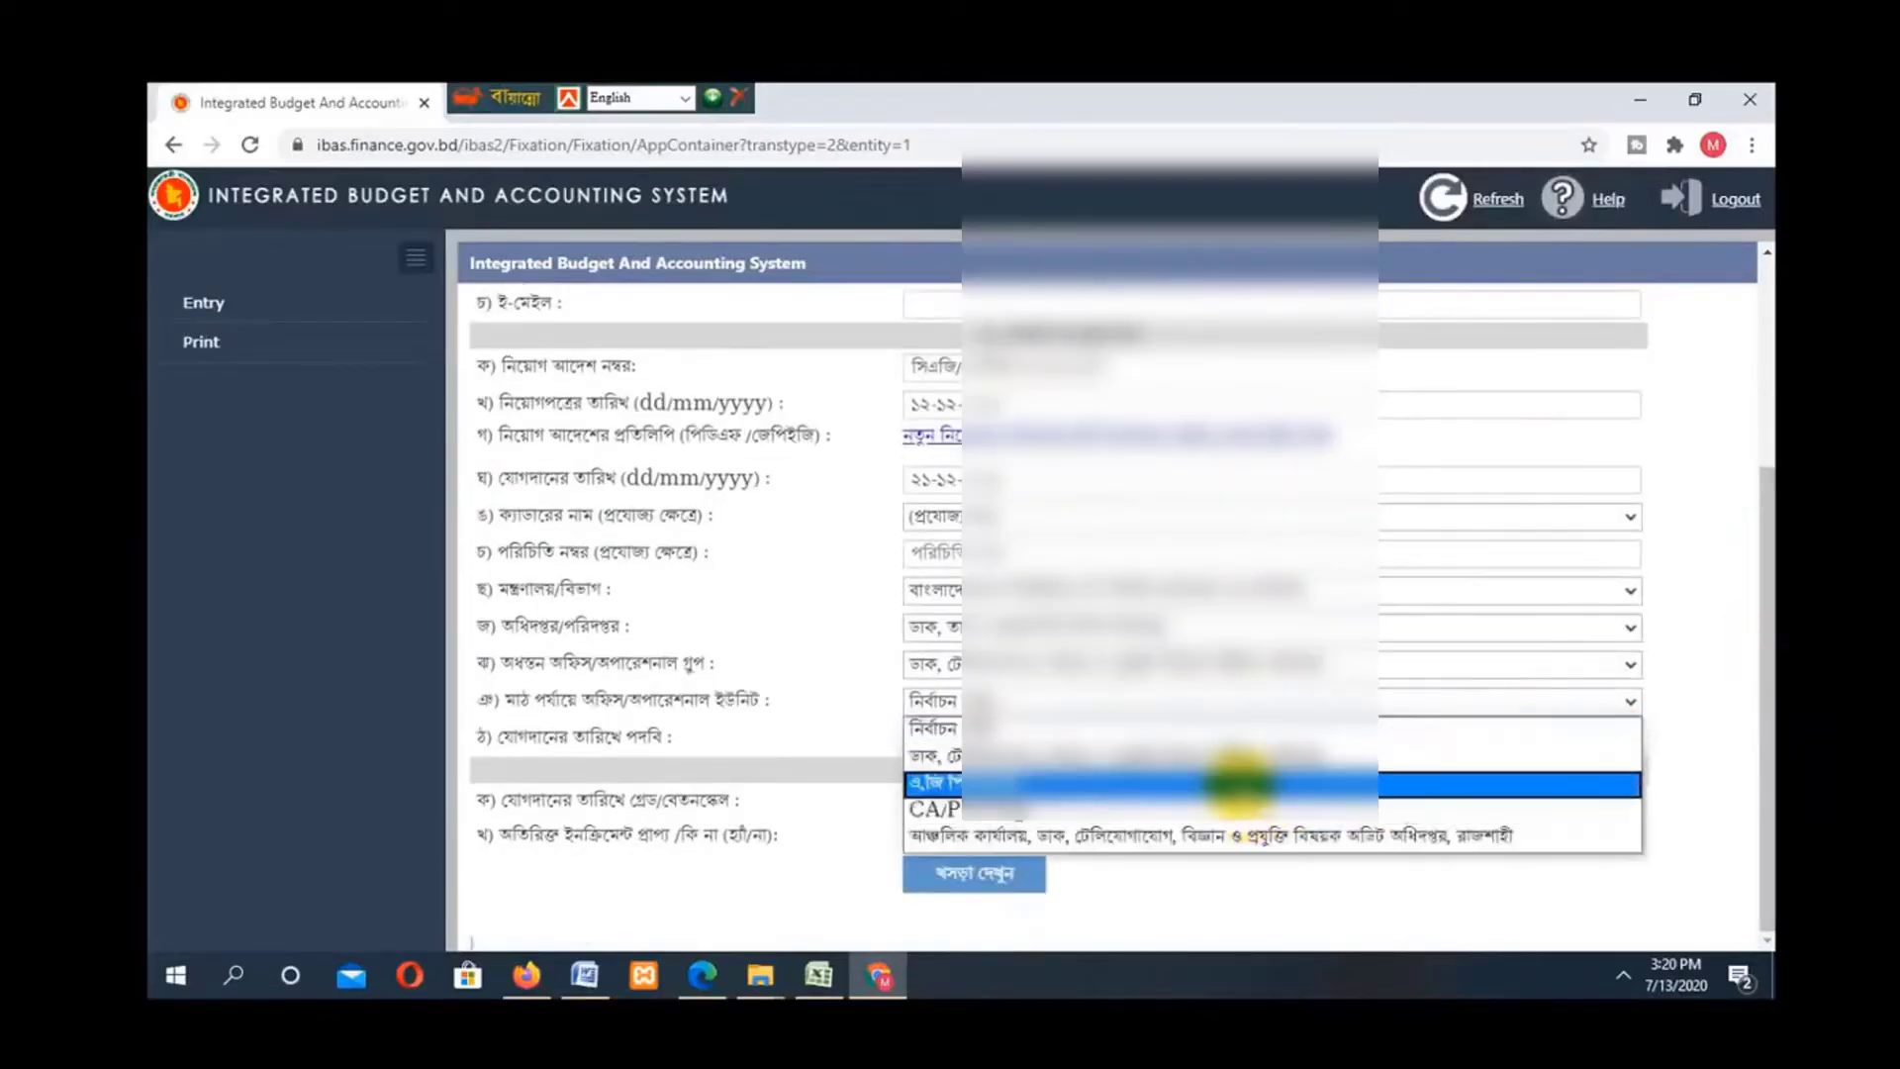
pyautogui.click(1219, 756)
pyautogui.click(1463, 740)
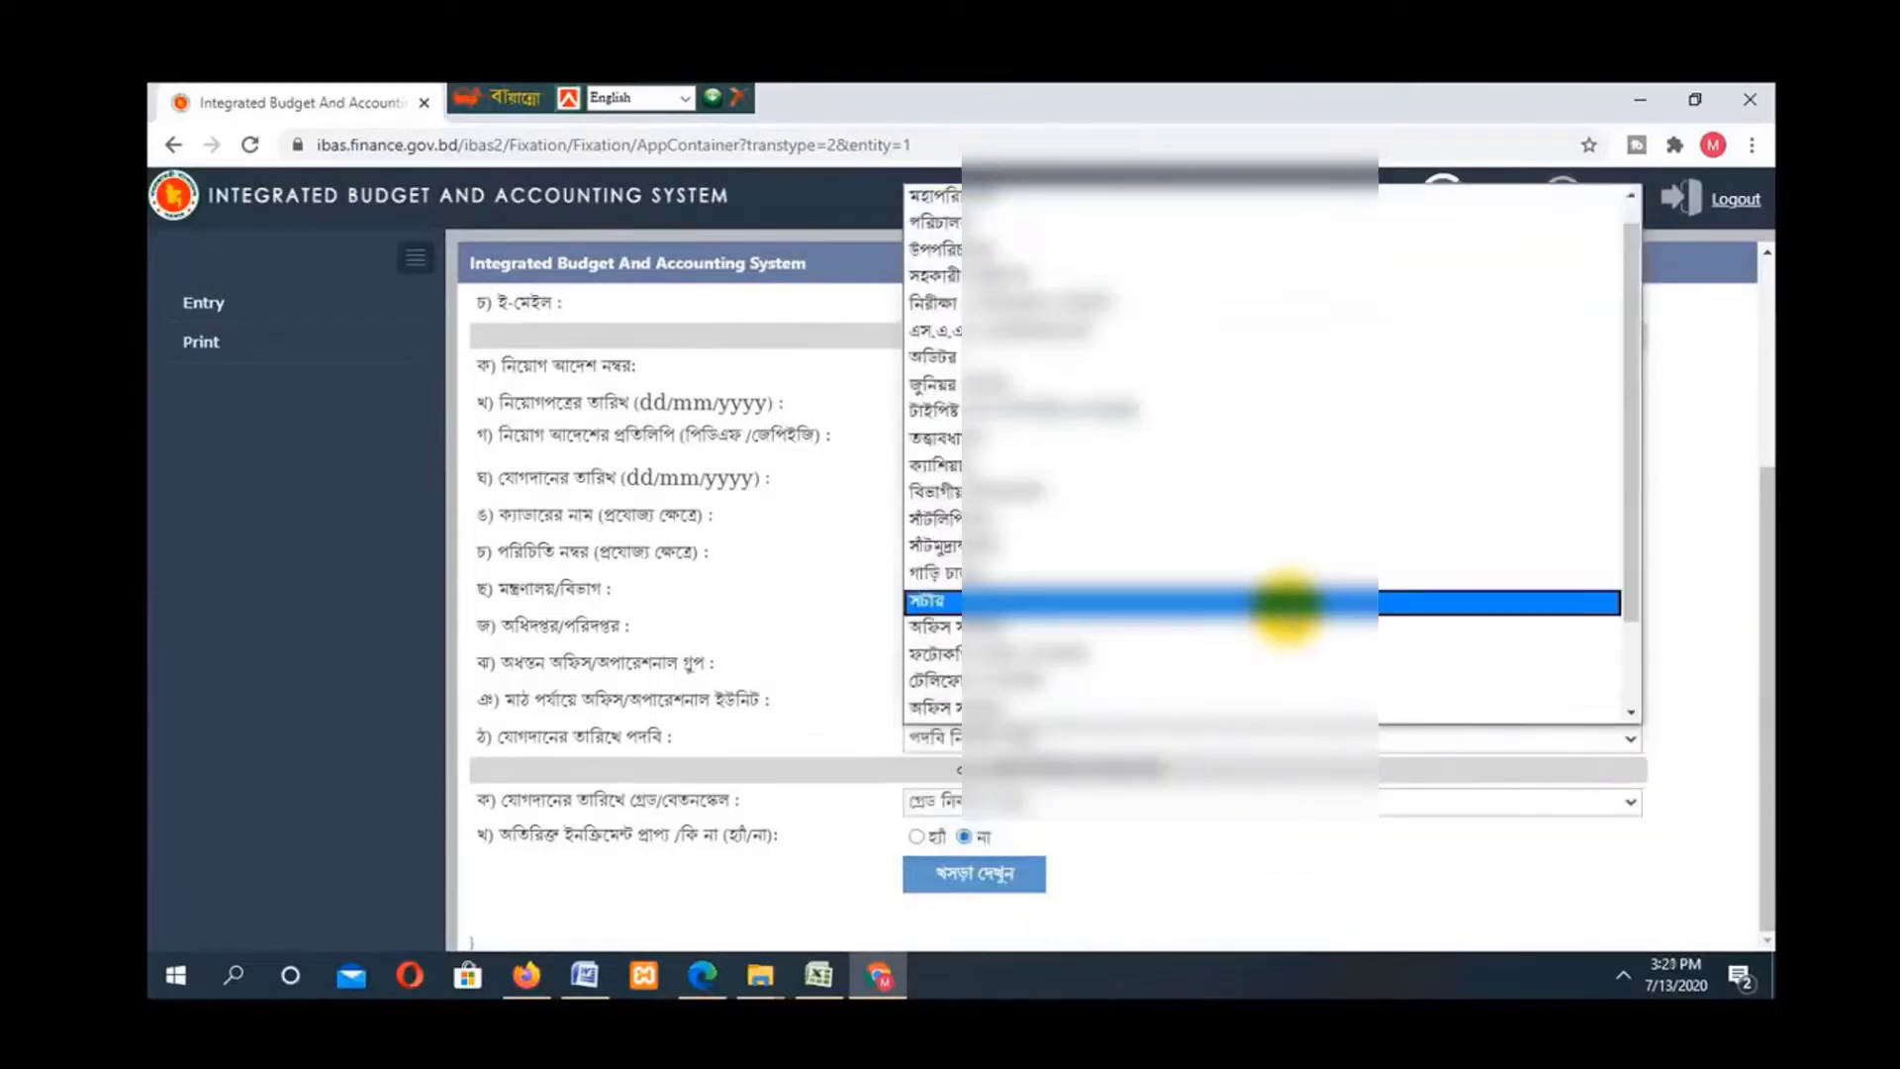
pyautogui.click(1335, 473)
pyautogui.click(1633, 737)
pyautogui.click(1154, 658)
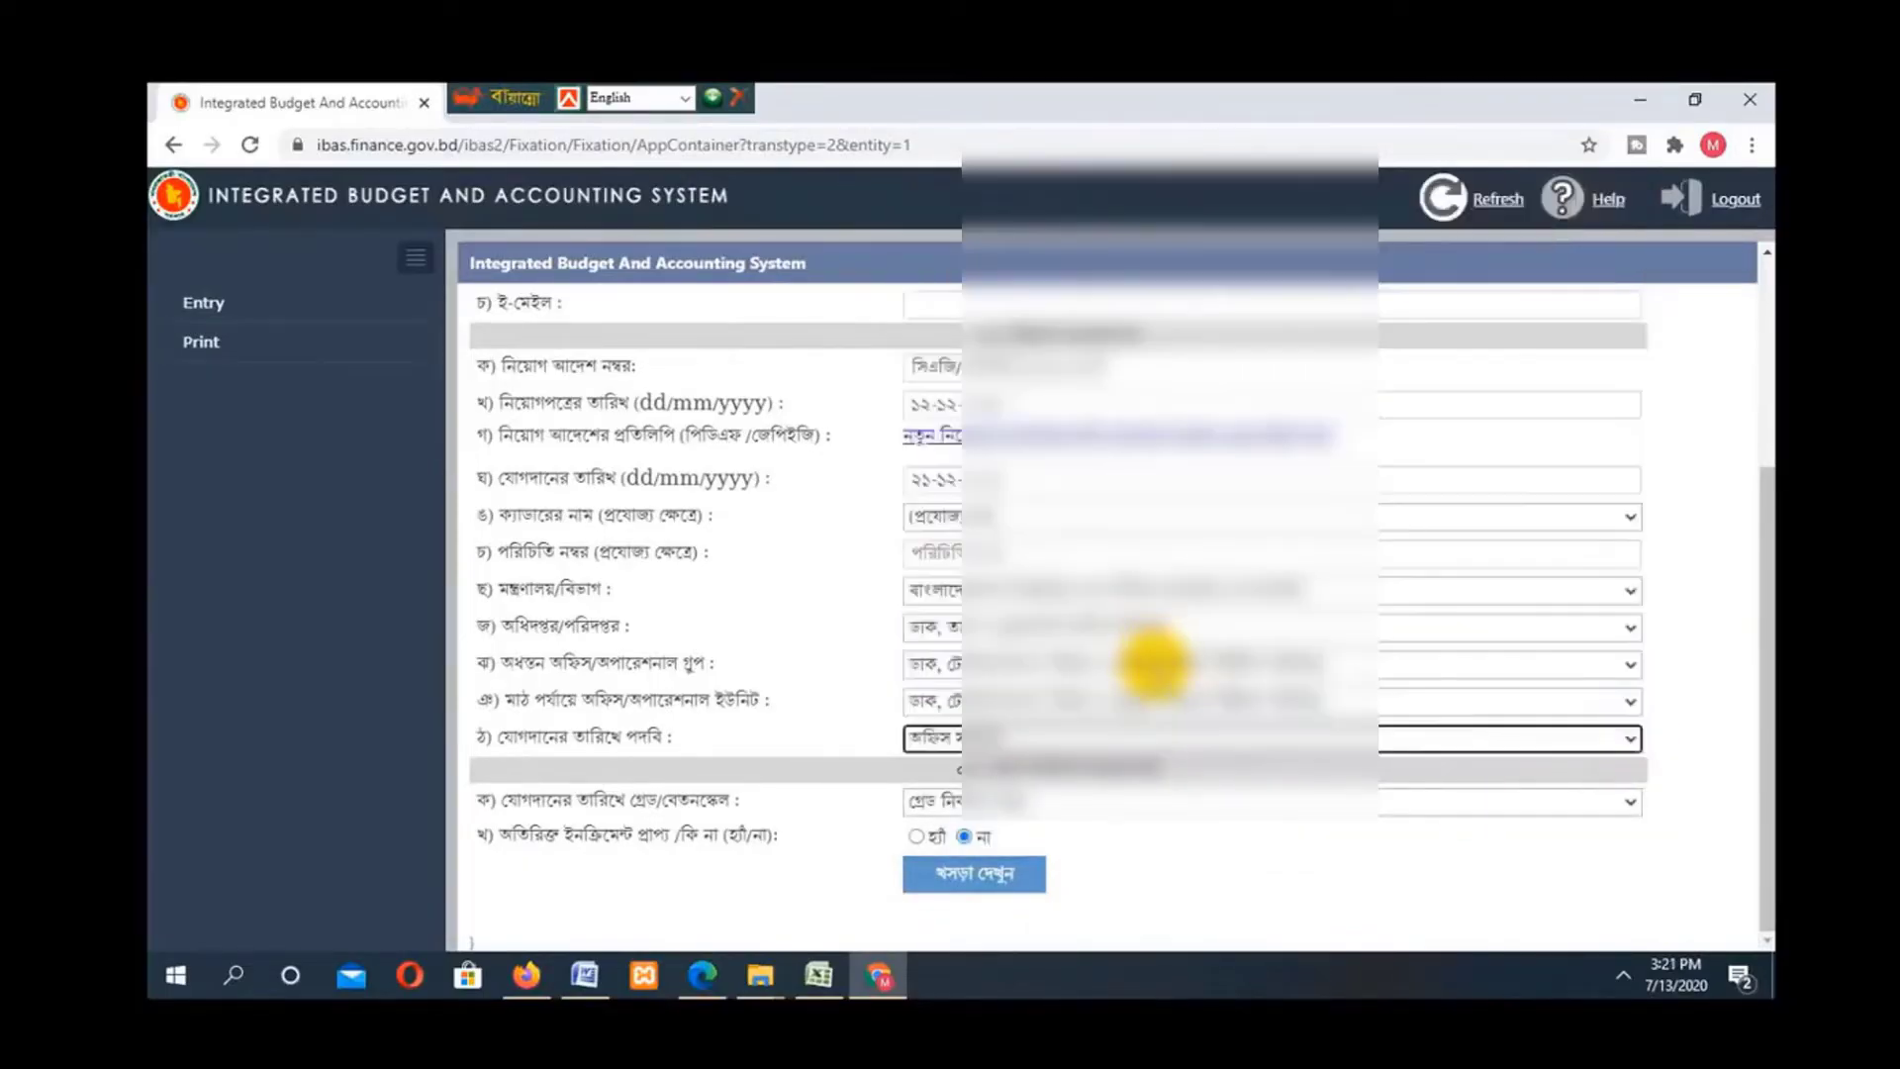
# Set the grade/pay scale at joining date to the option beginning "গ্রেড - ২"
pyautogui.click(1631, 802)
pyautogui.click(1463, 729)
pyautogui.click(1628, 806)
pyautogui.moveTo(1637, 693); pyautogui.dragTo(1620, 733)
pyautogui.click(1584, 767)
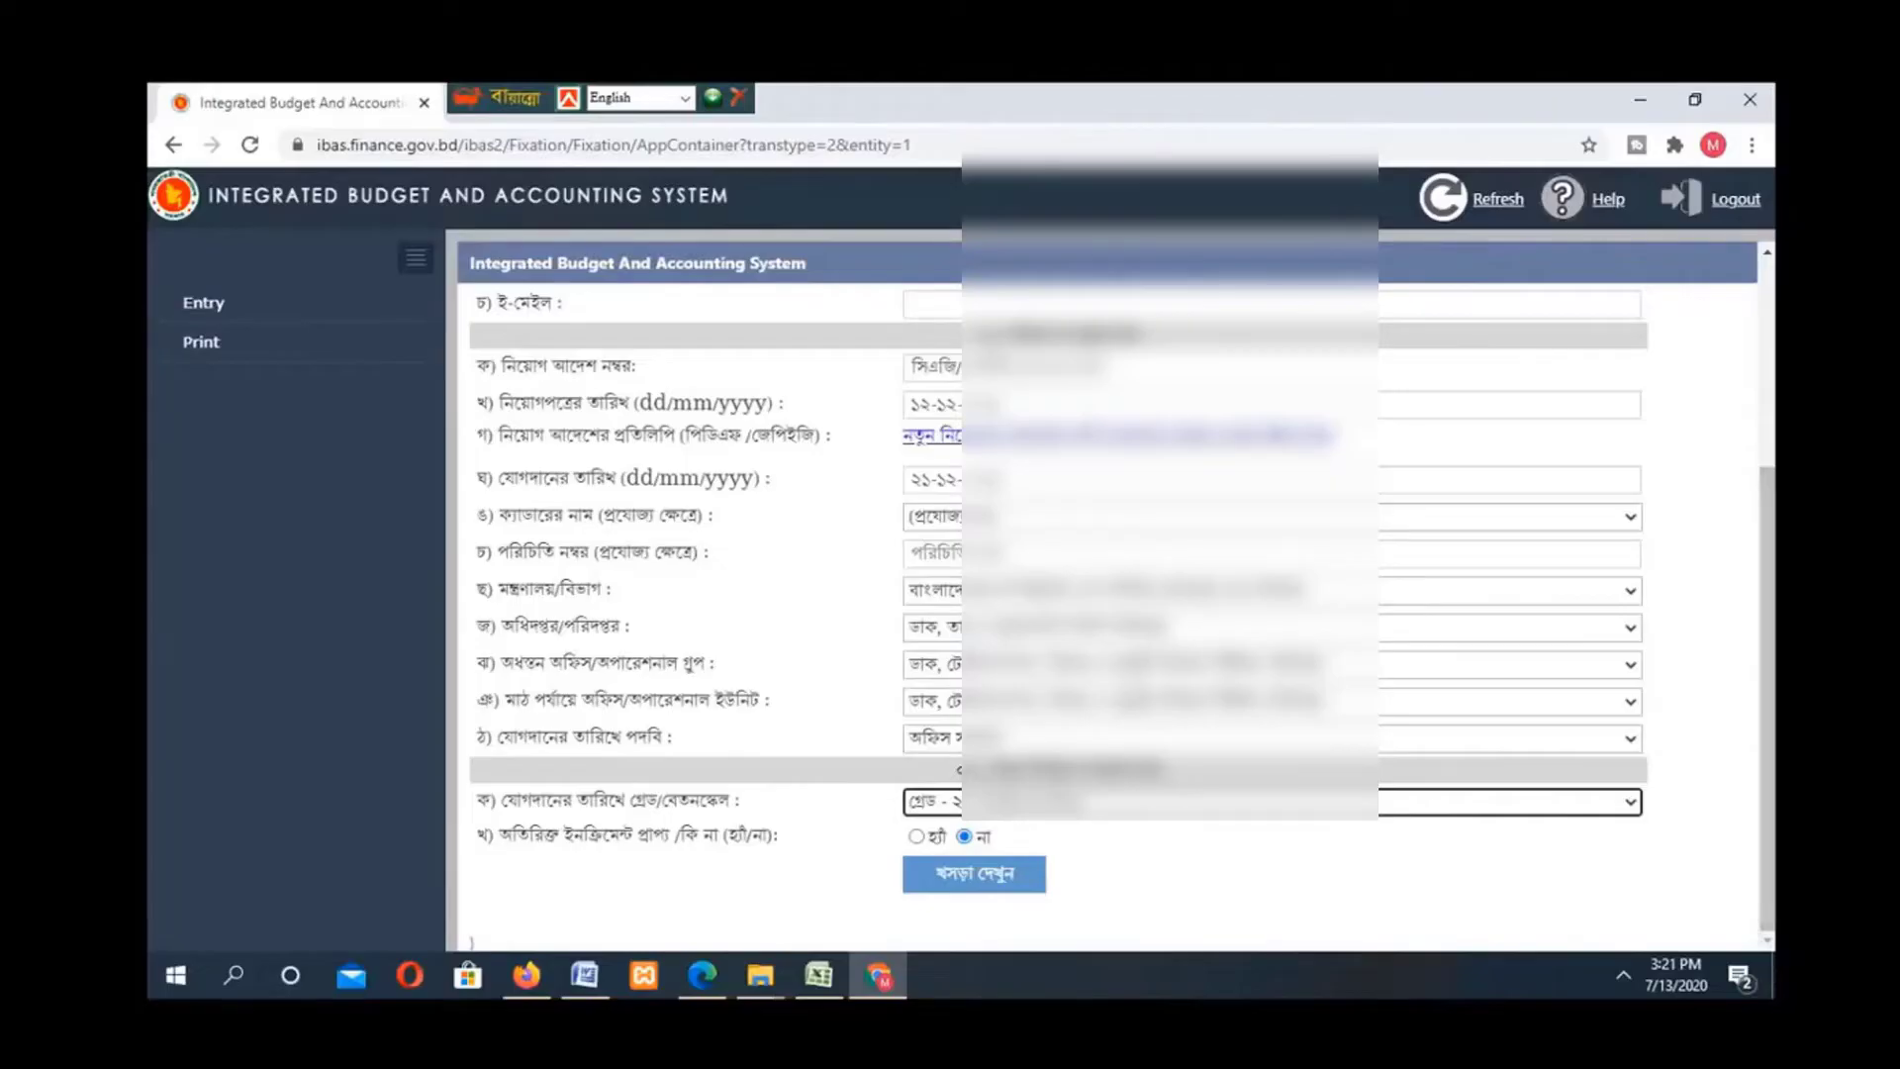
# Try to view the draft (খসড়া) of the pay fixation form
pyautogui.click(940, 877)
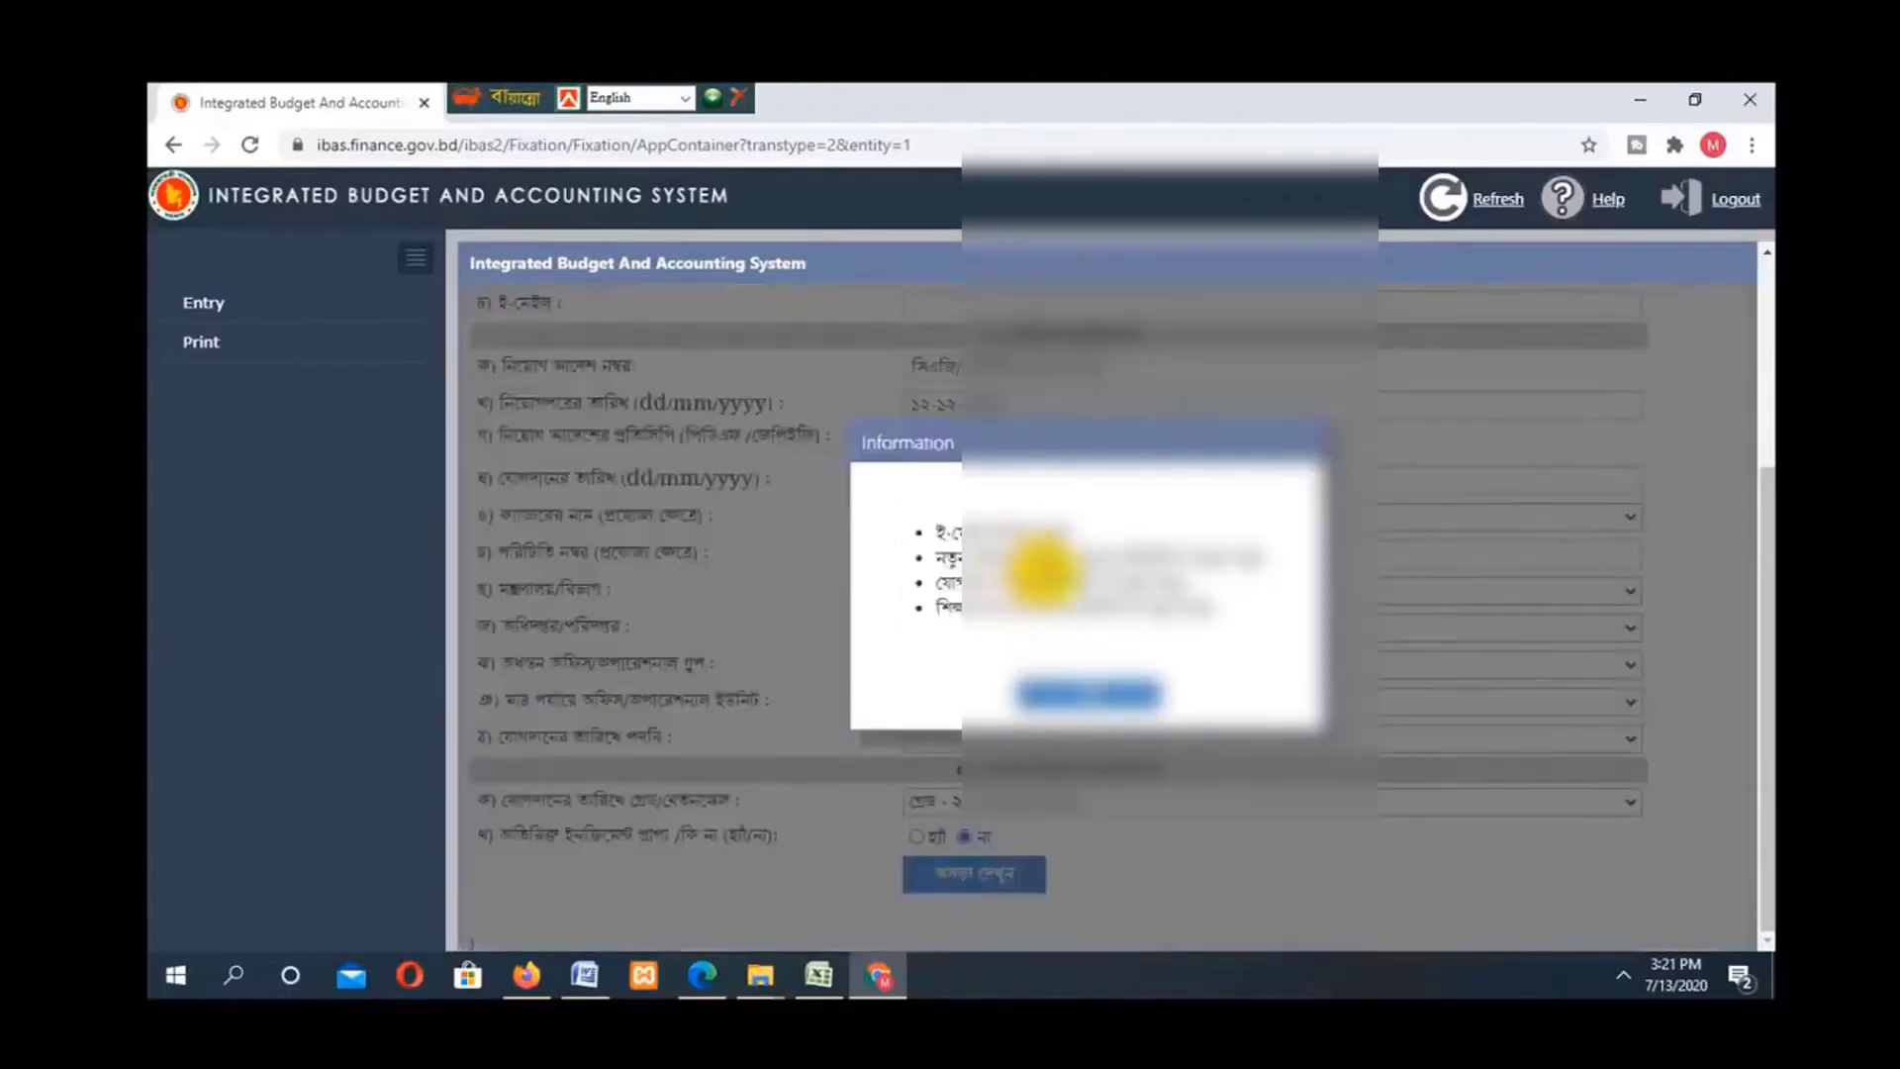
pyautogui.click(1107, 692)
pyautogui.moveTo(1757, 716); pyautogui.dragTo(1718, 757)
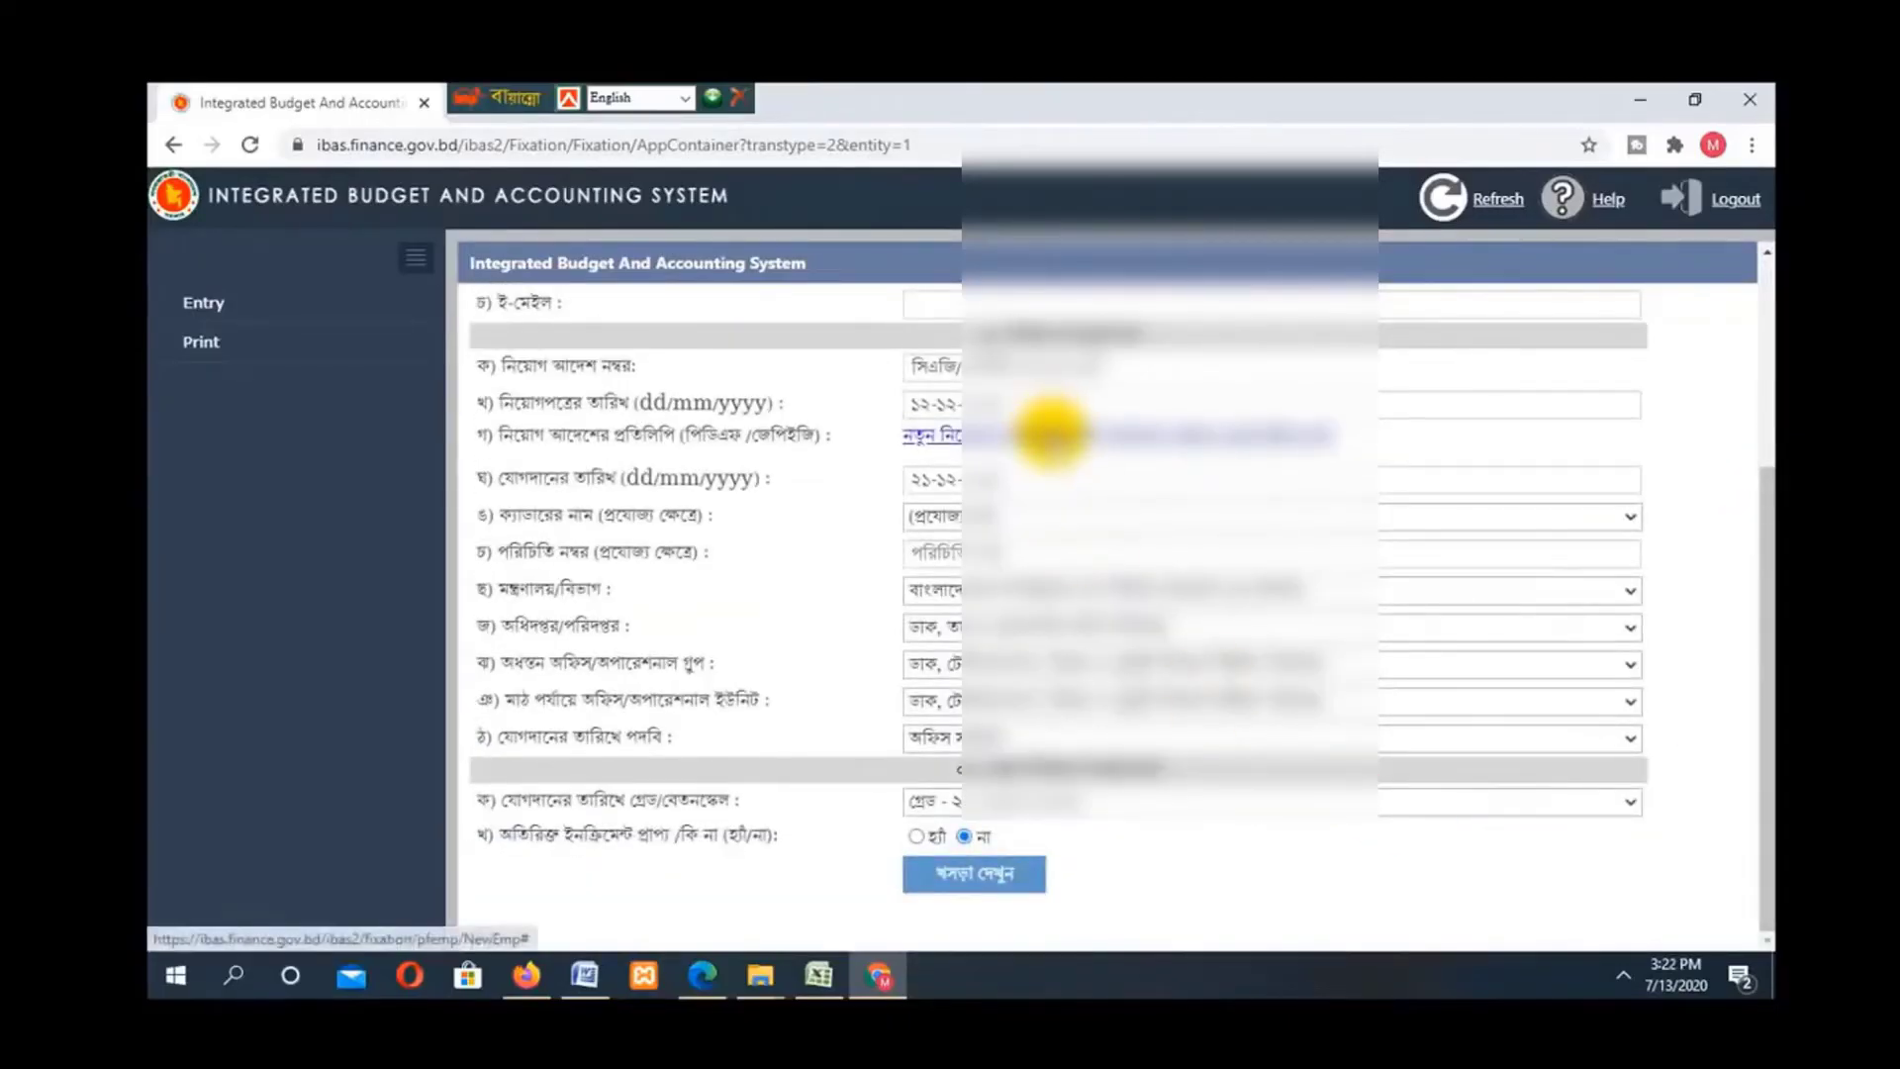
# Open the order-copy attachments and choose scanned files for the new appointment order and the joining letter
pyautogui.click(1051, 433)
pyautogui.click(999, 726)
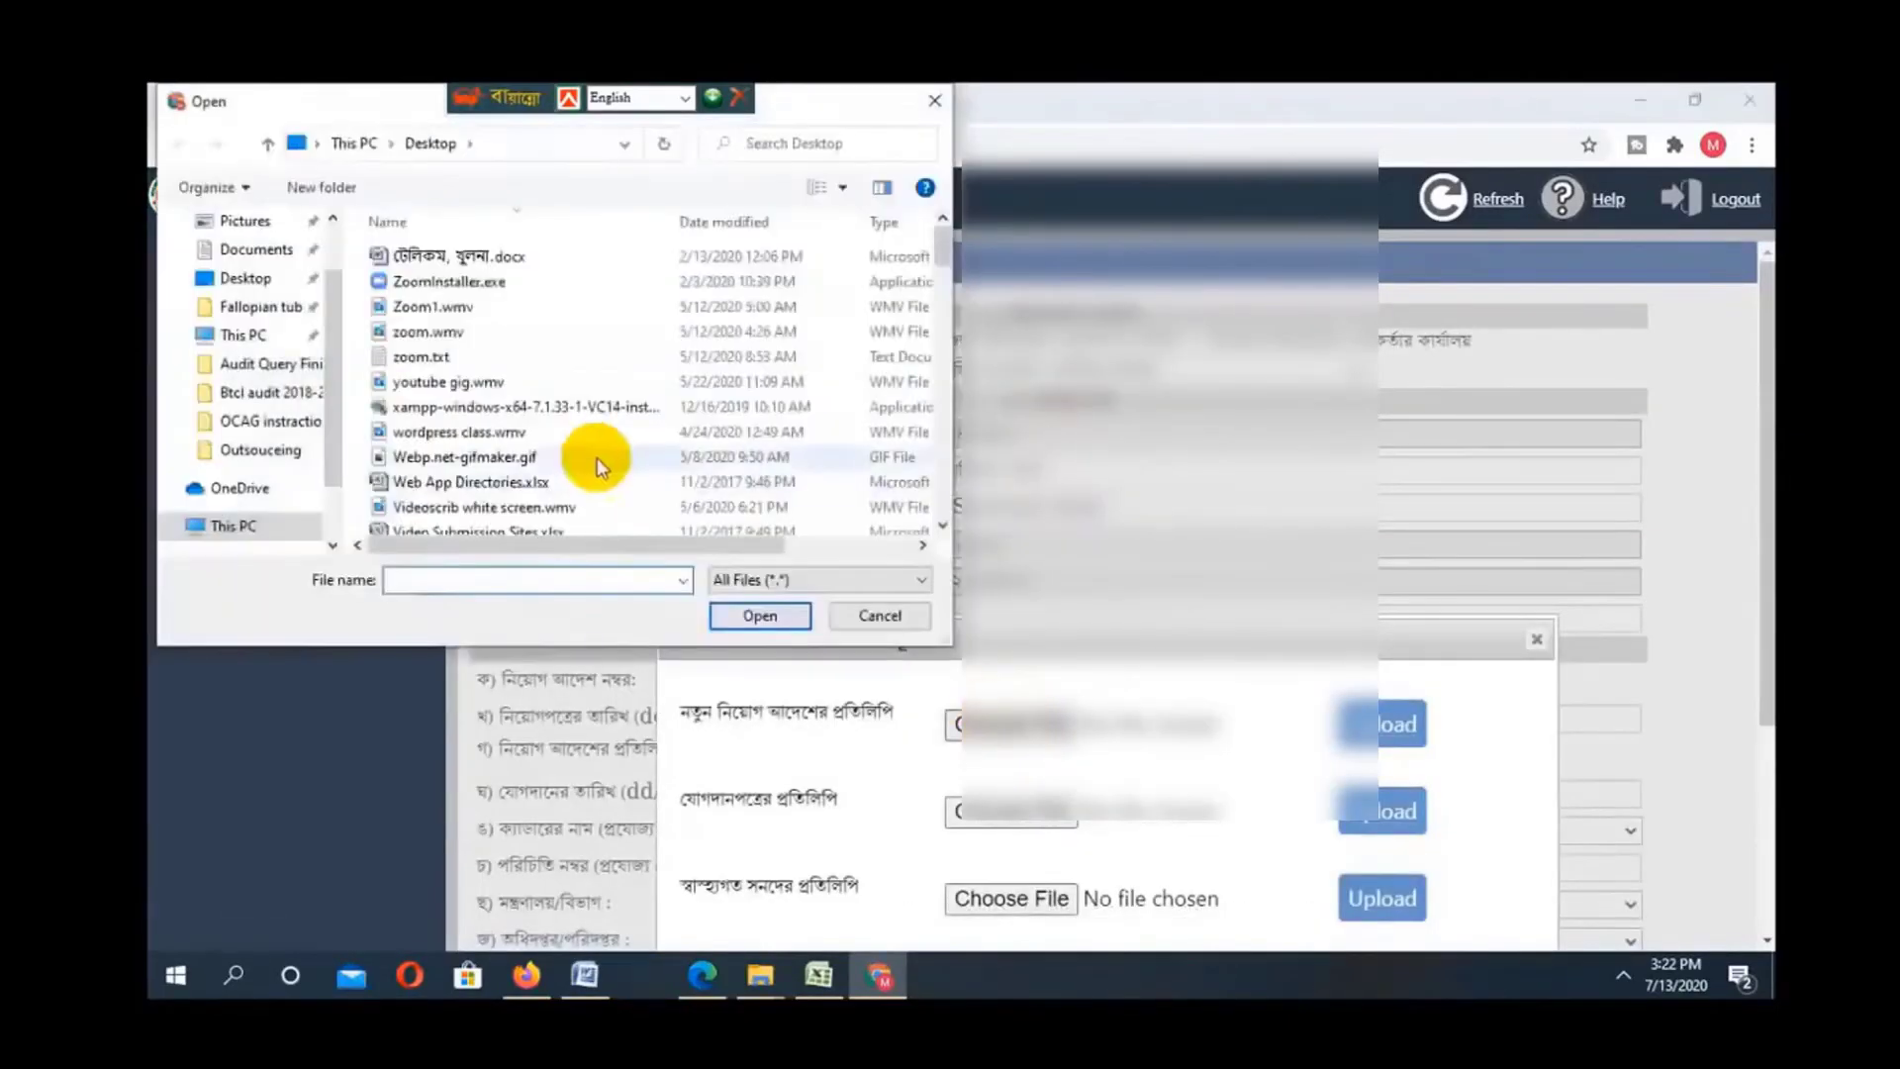
pyautogui.click(242, 276)
pyautogui.moveTo(936, 246); pyautogui.dragTo(900, 514)
pyautogui.doubleClick(475, 522)
pyautogui.doubleClick(435, 252)
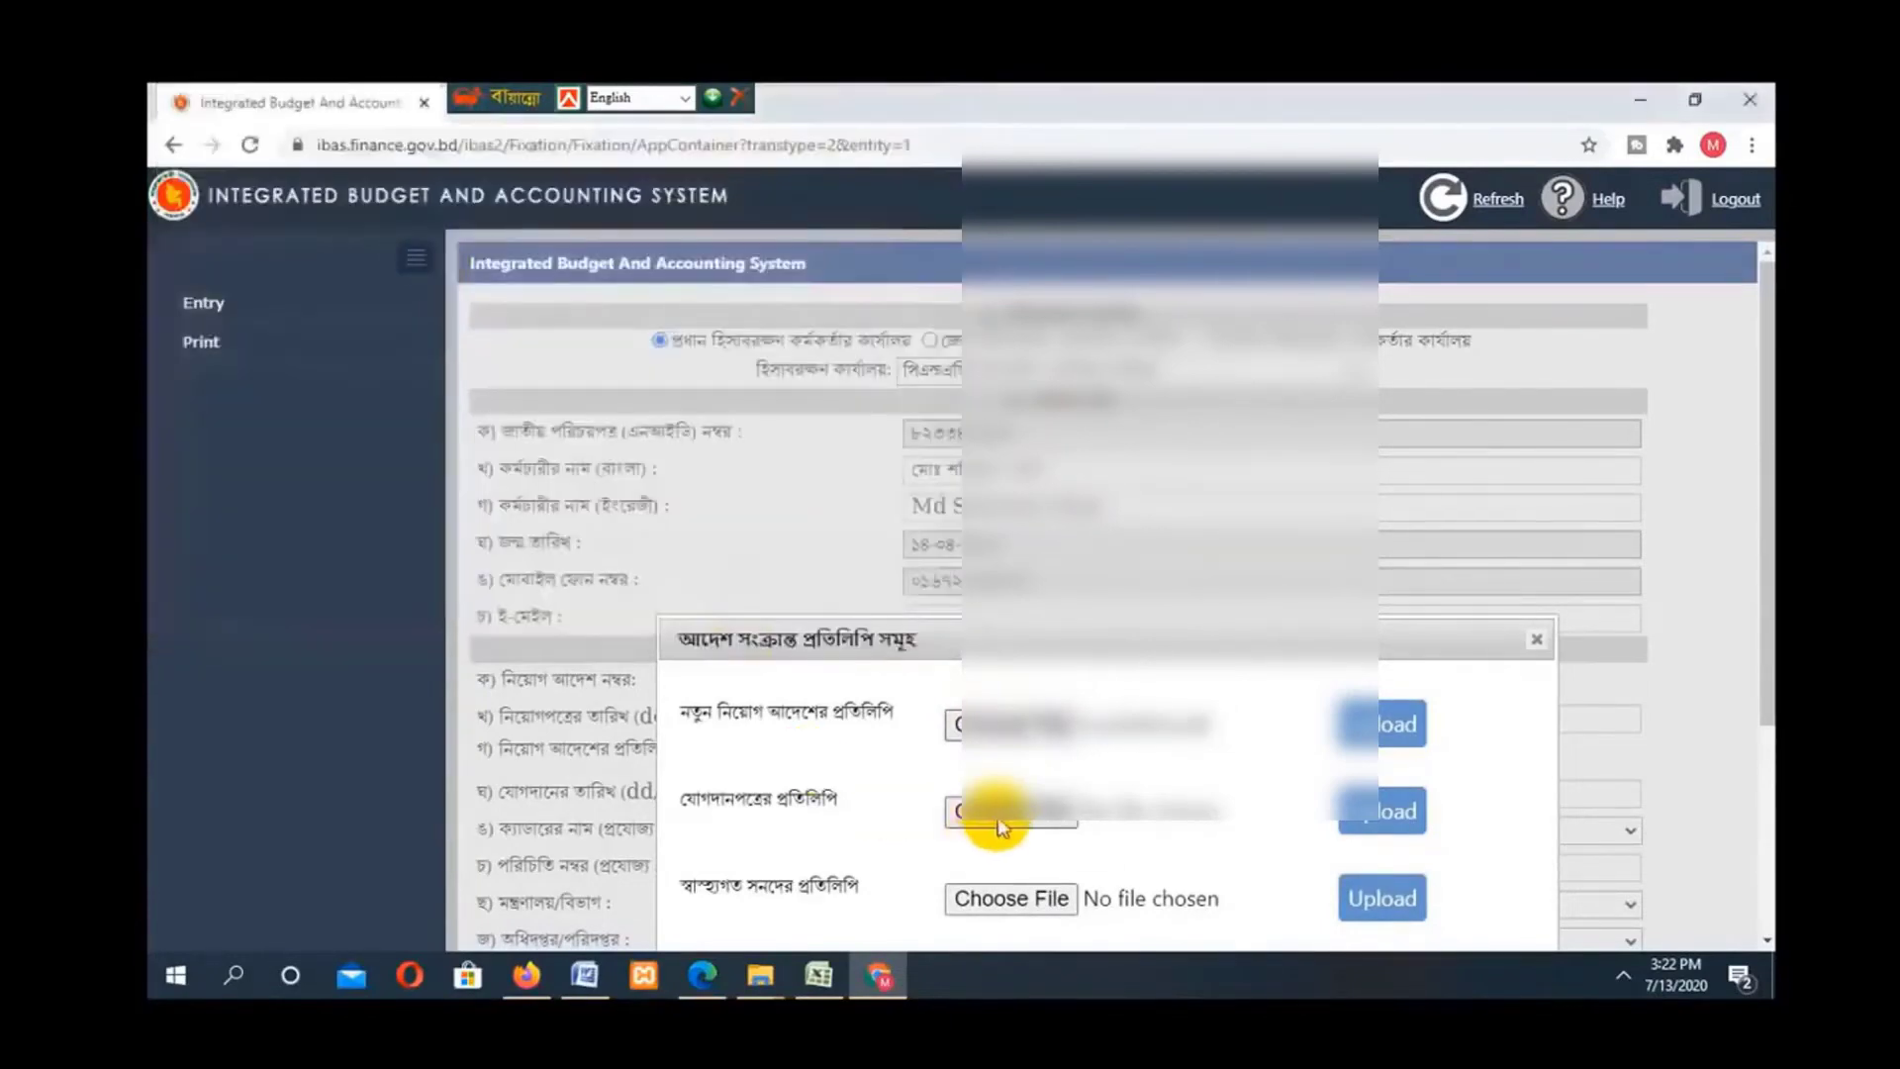
pyautogui.click(1000, 826)
pyautogui.click(425, 288)
pyautogui.click(772, 619)
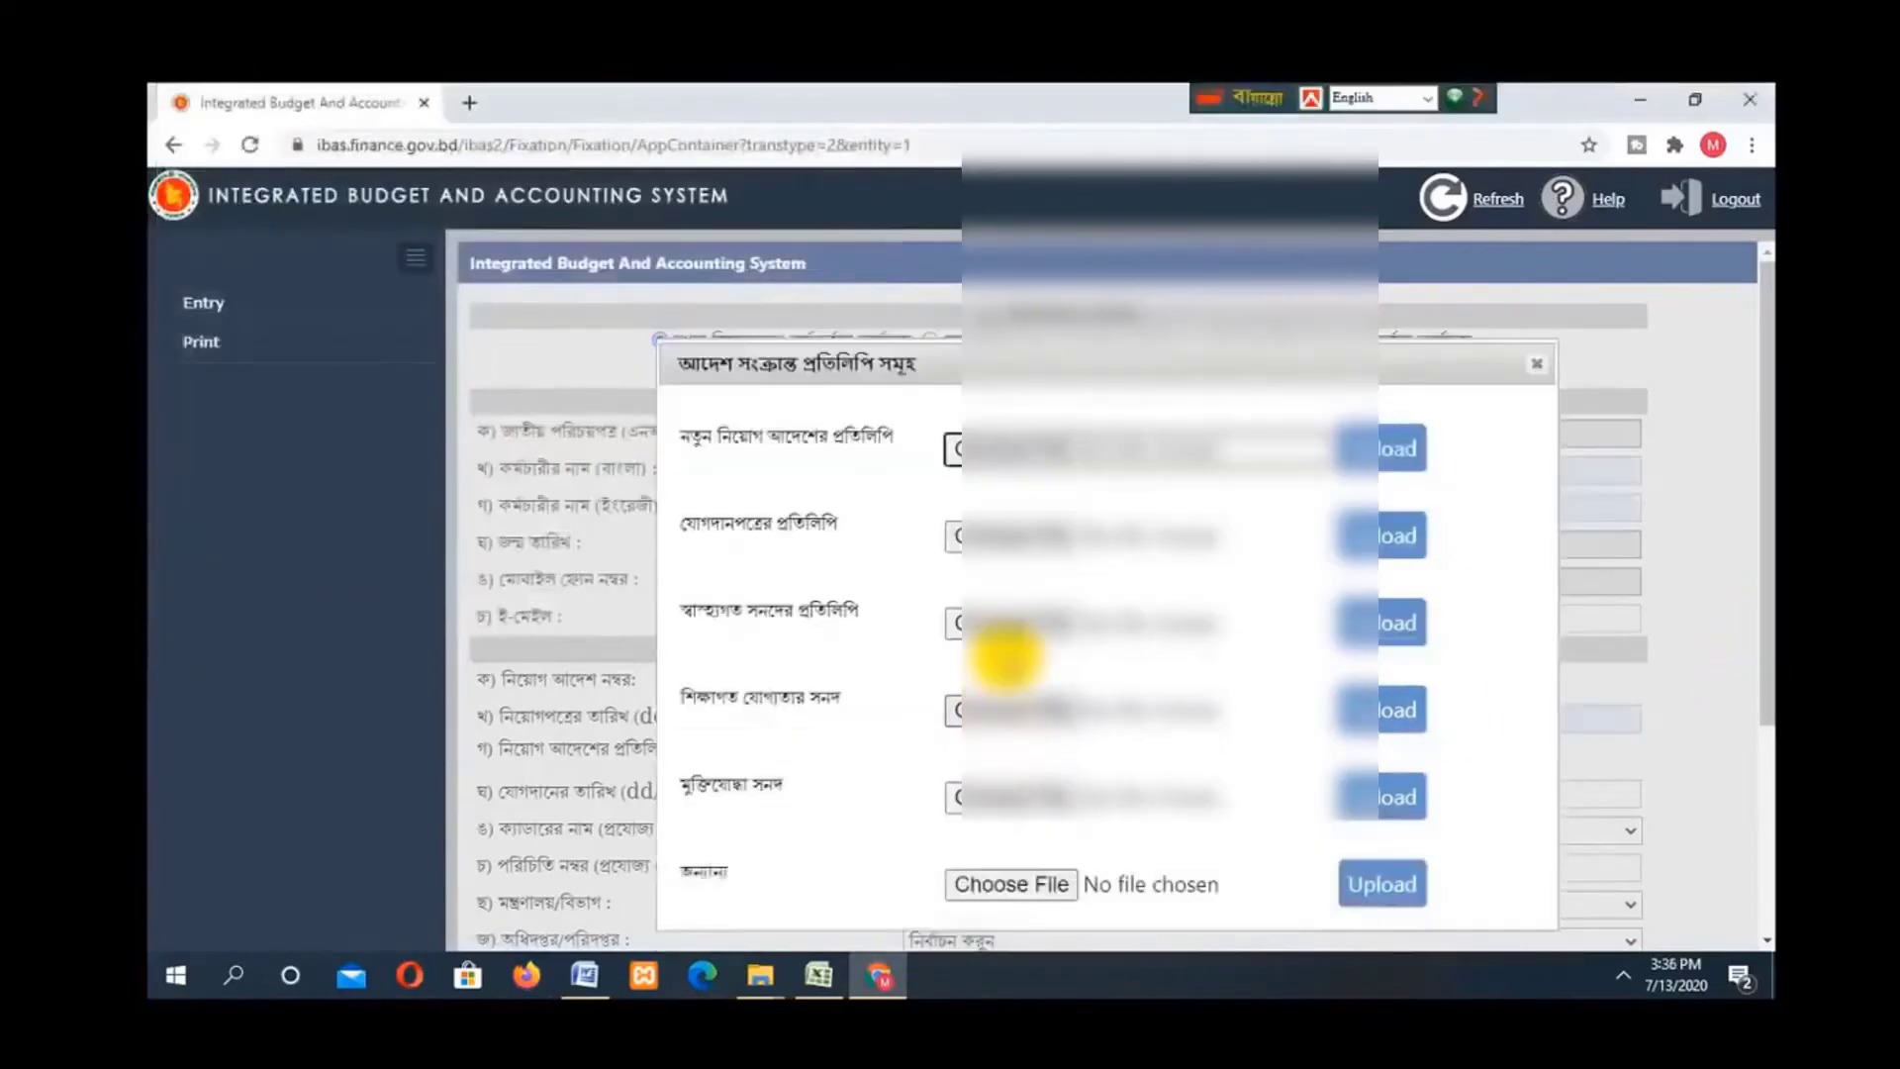
# Upload scan0022.pdf from the 07-07-2020 folder as the copy of the new appointment order
pyautogui.click(998, 711)
pyautogui.click(395, 259)
pyautogui.click(751, 615)
pyautogui.click(1384, 465)
# Upload scan0023.pdf from the 07-07-2020 folder as the copy of the joining letter
pyautogui.click(995, 564)
pyautogui.click(433, 282)
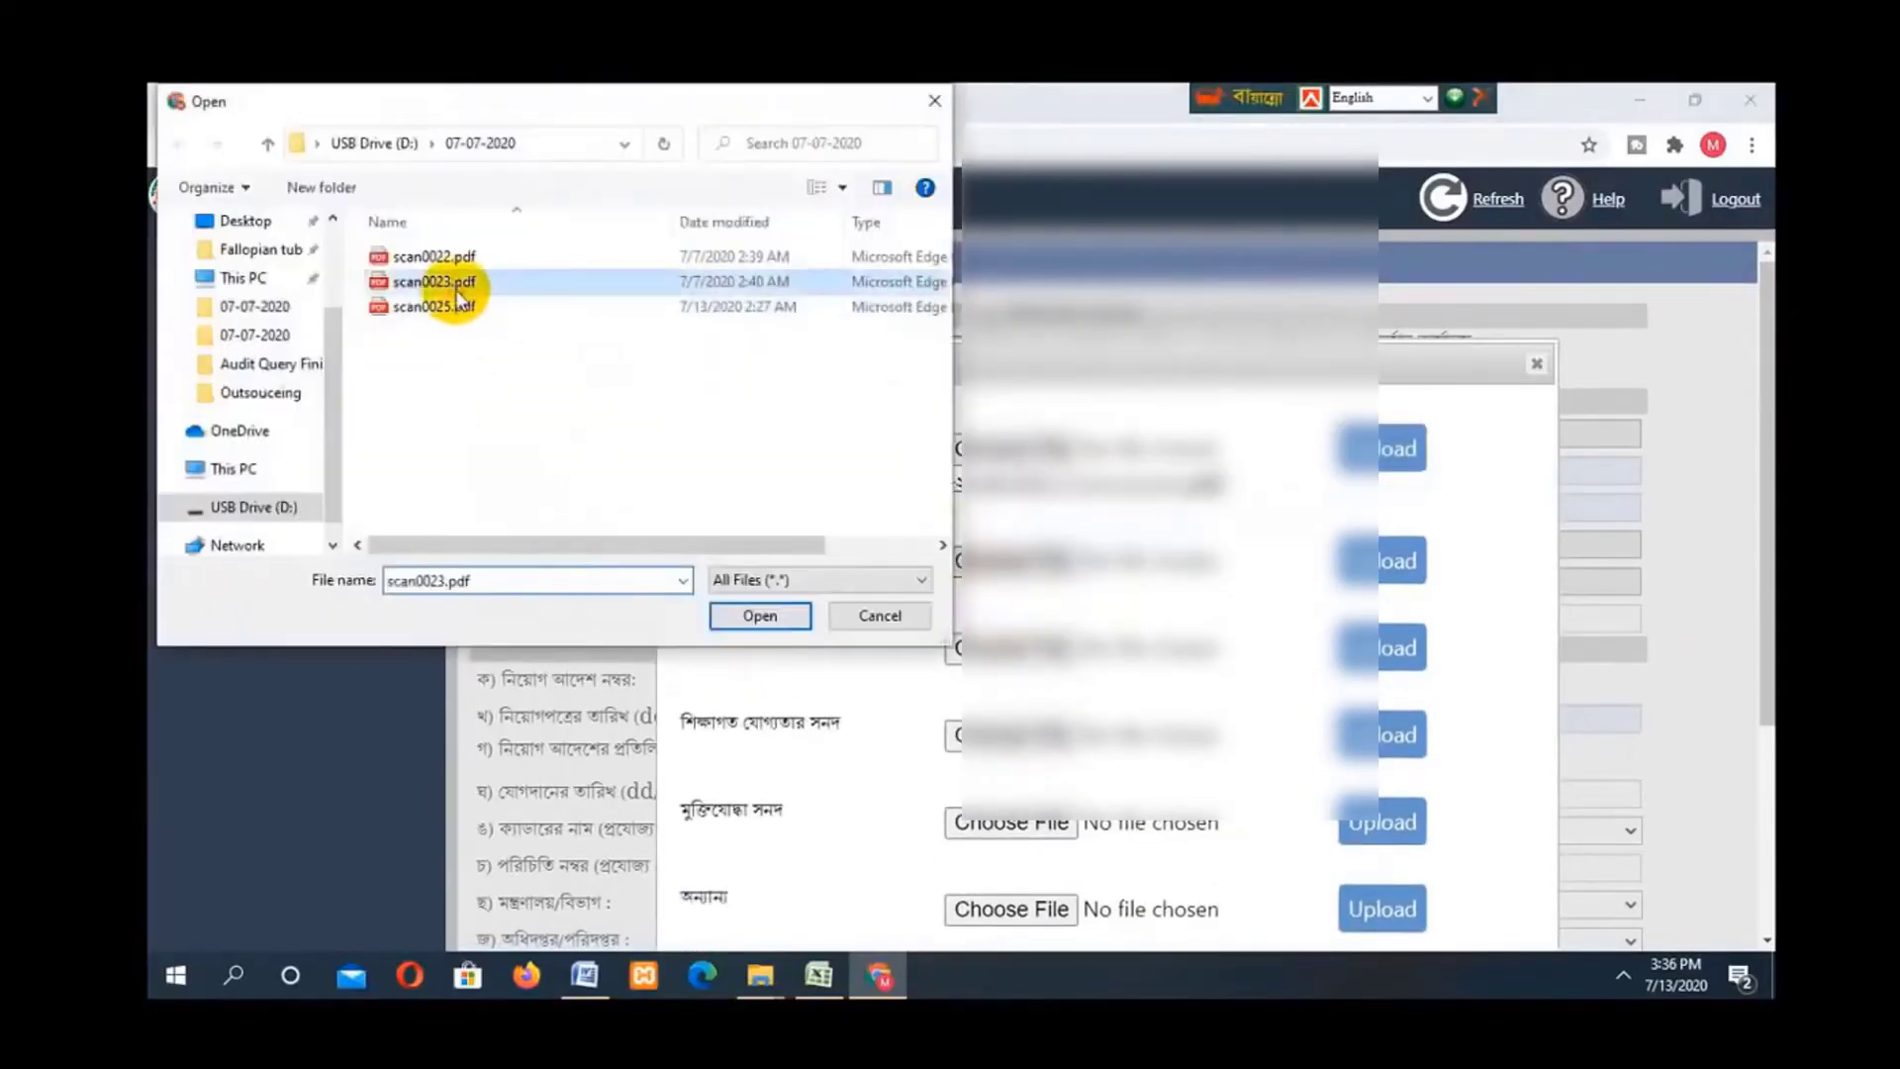
pyautogui.click(758, 618)
pyautogui.click(1380, 560)
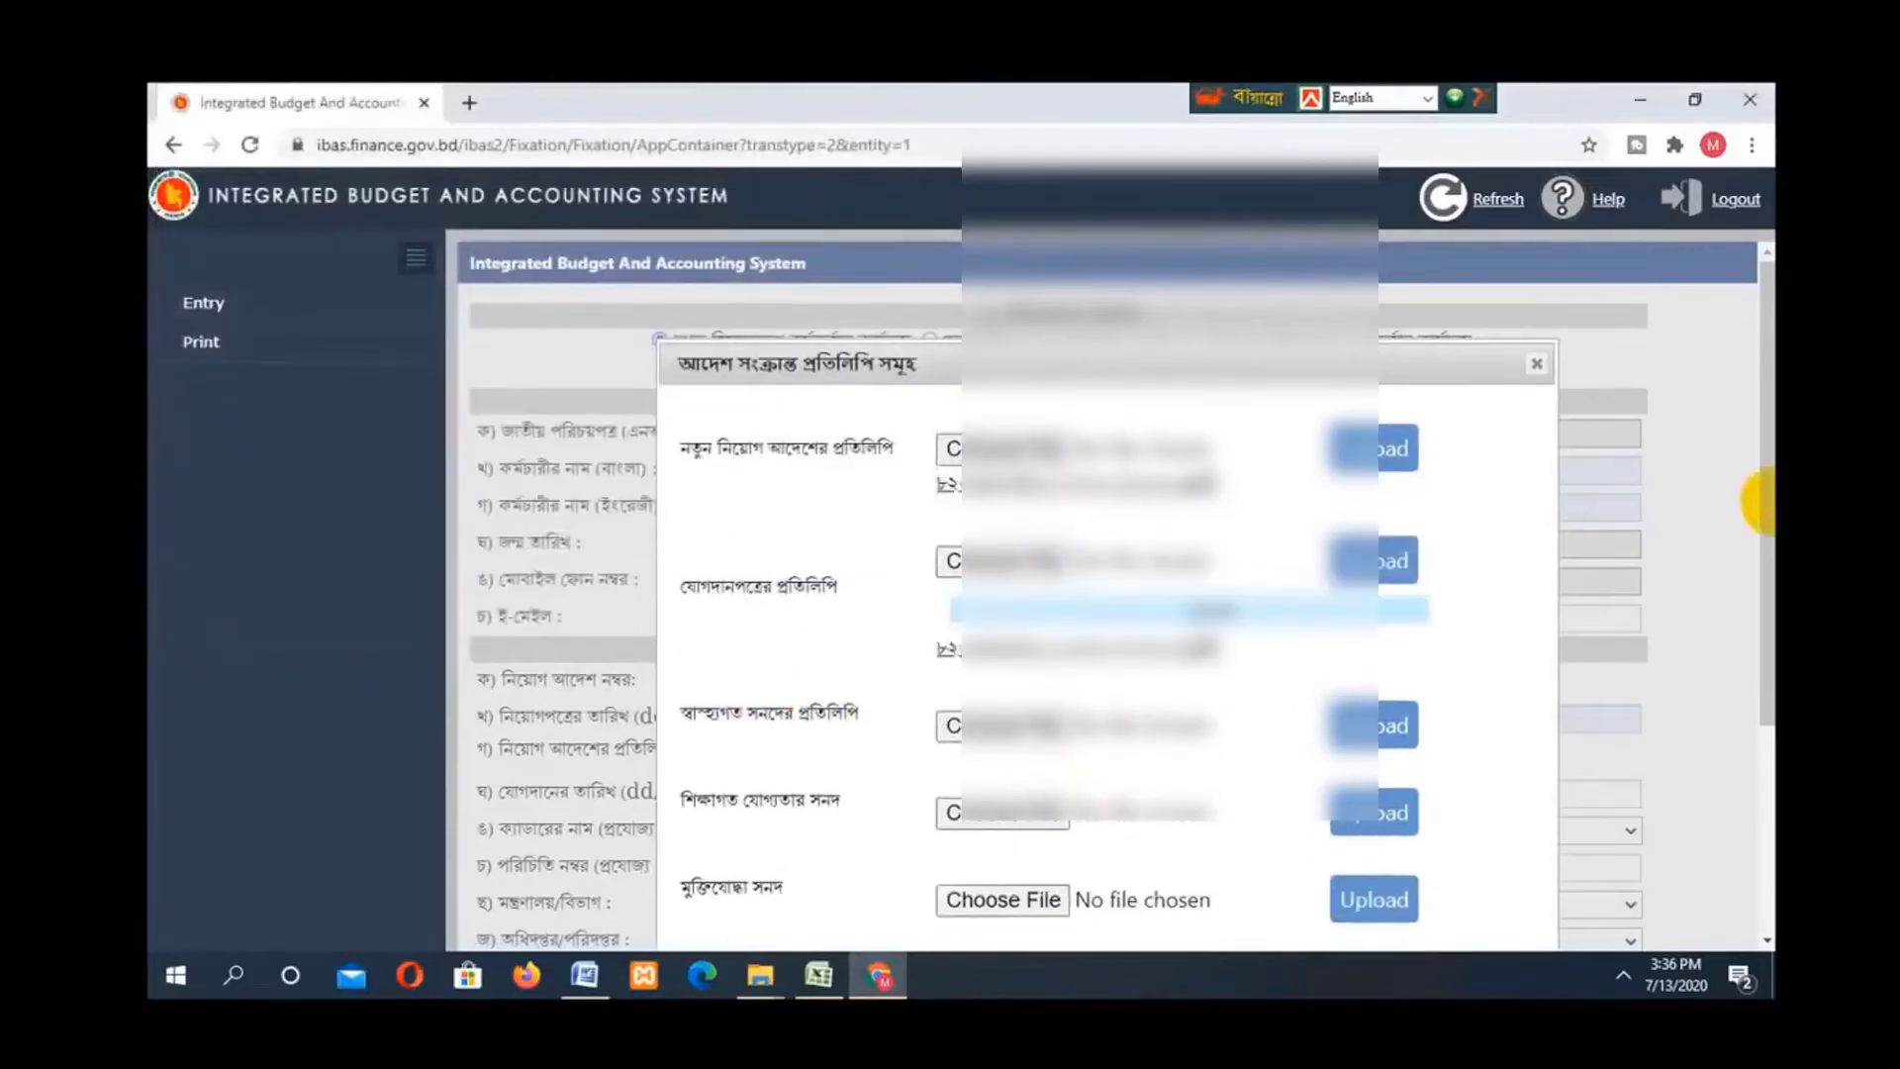
# Upload scan0025.pdf as the educational qualification certificate
pyautogui.click(1019, 758)
pyautogui.doubleClick(427, 315)
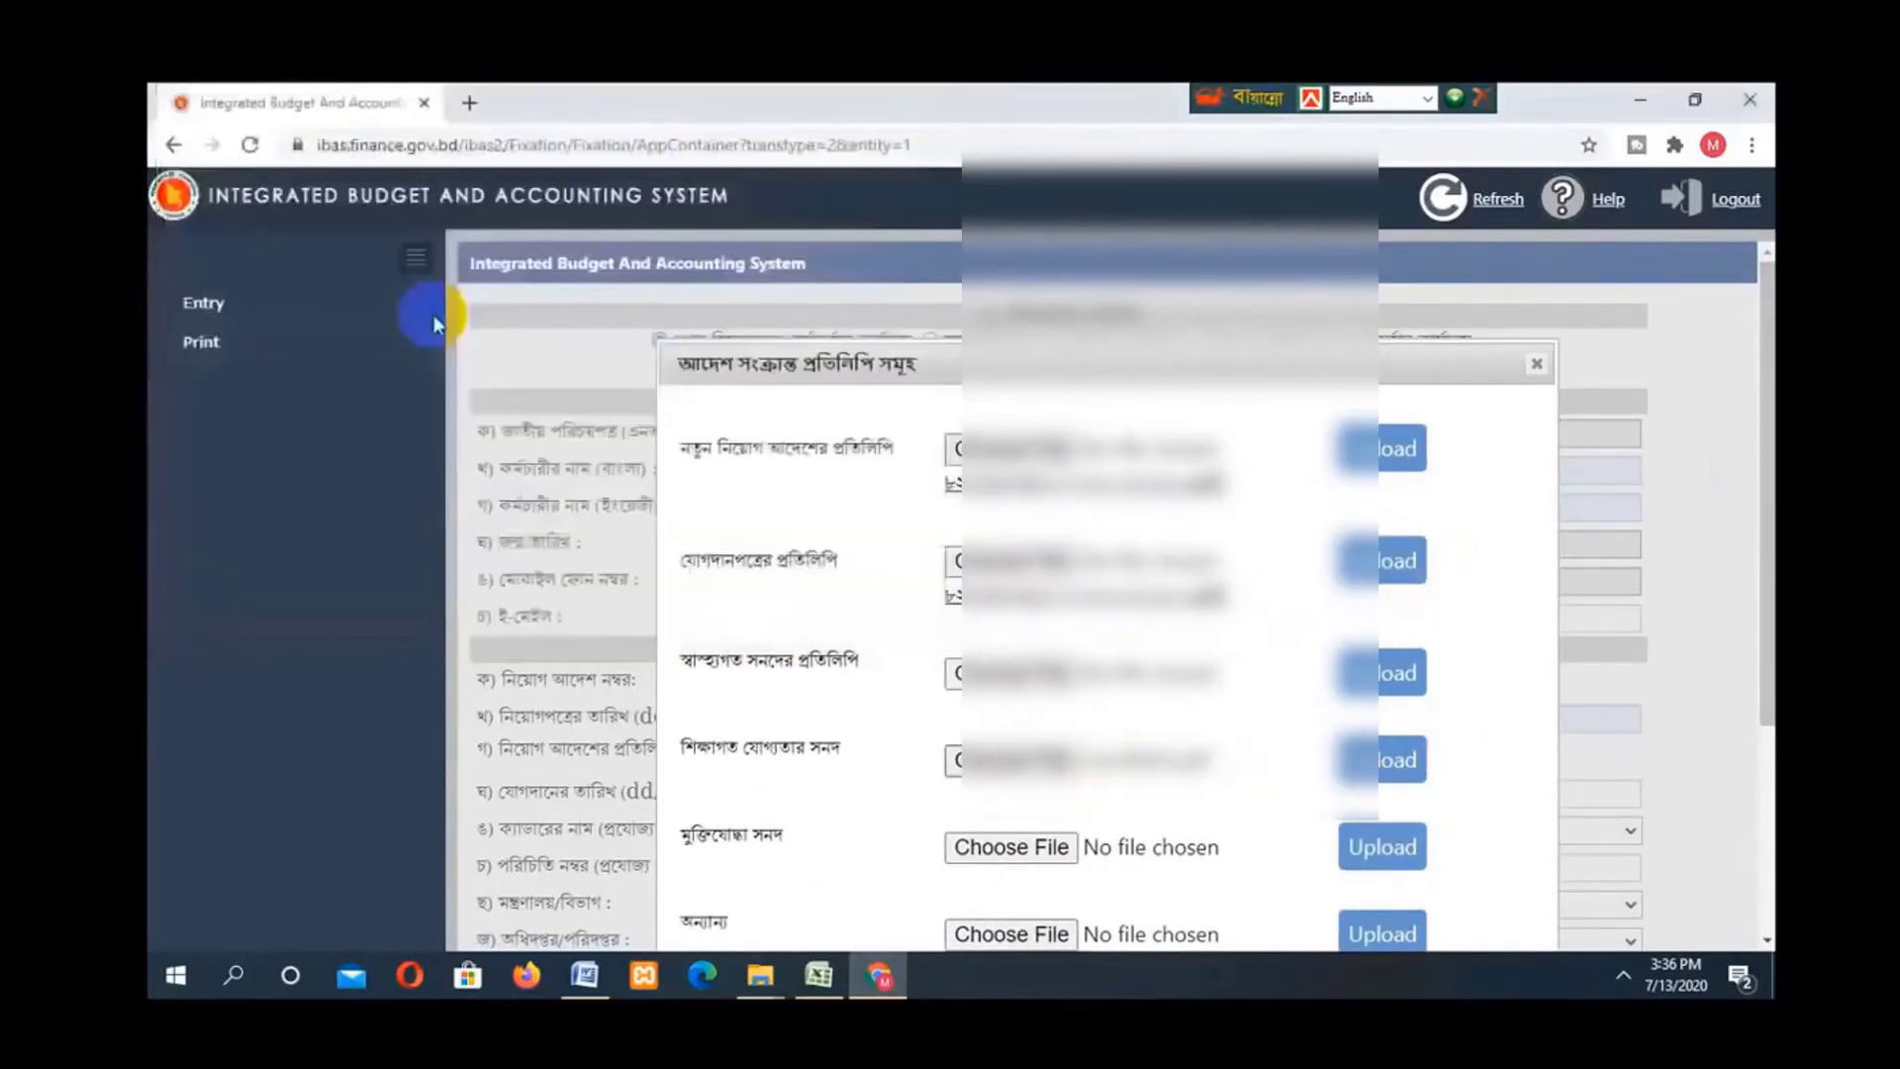
pyautogui.click(1394, 758)
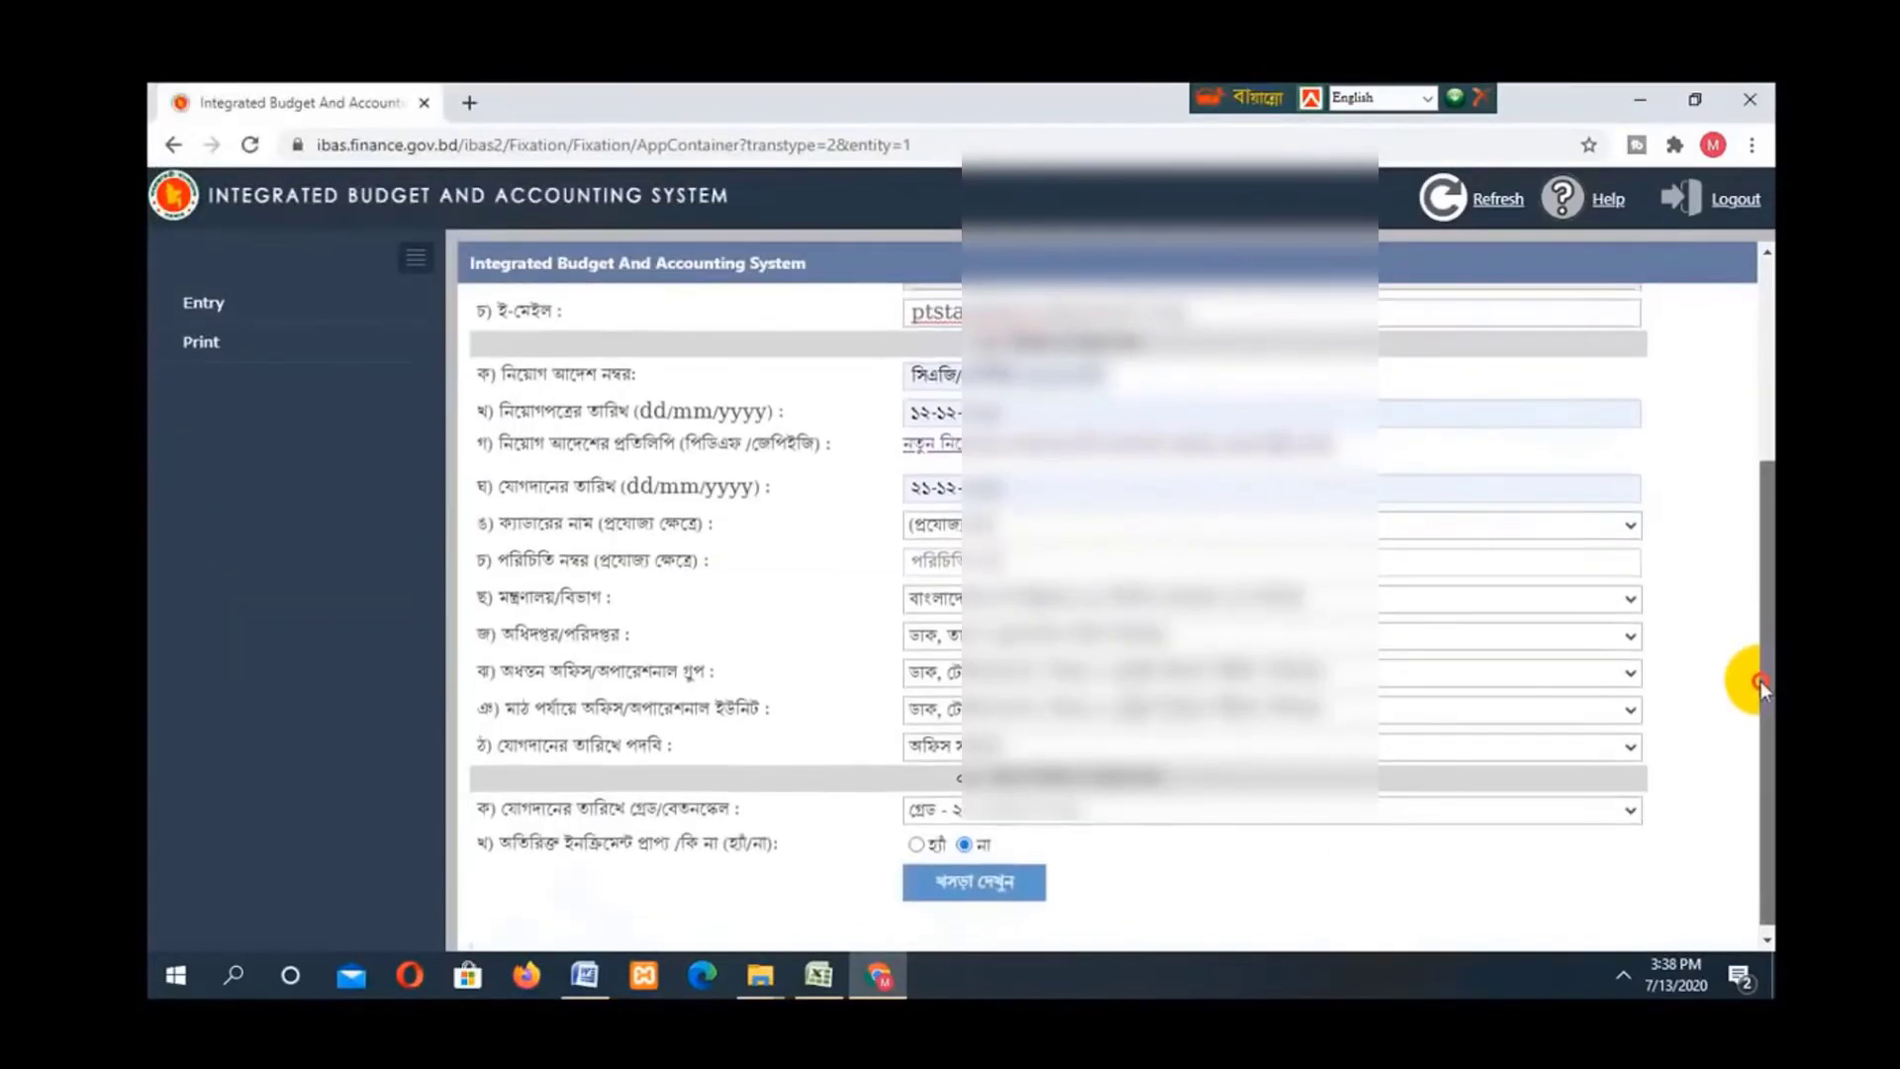
# Generate the draft (খসড়া) of the completed form and review all its entries from beginning to end
pyautogui.moveTo(1759, 685); pyautogui.dragTo(1761, 693)
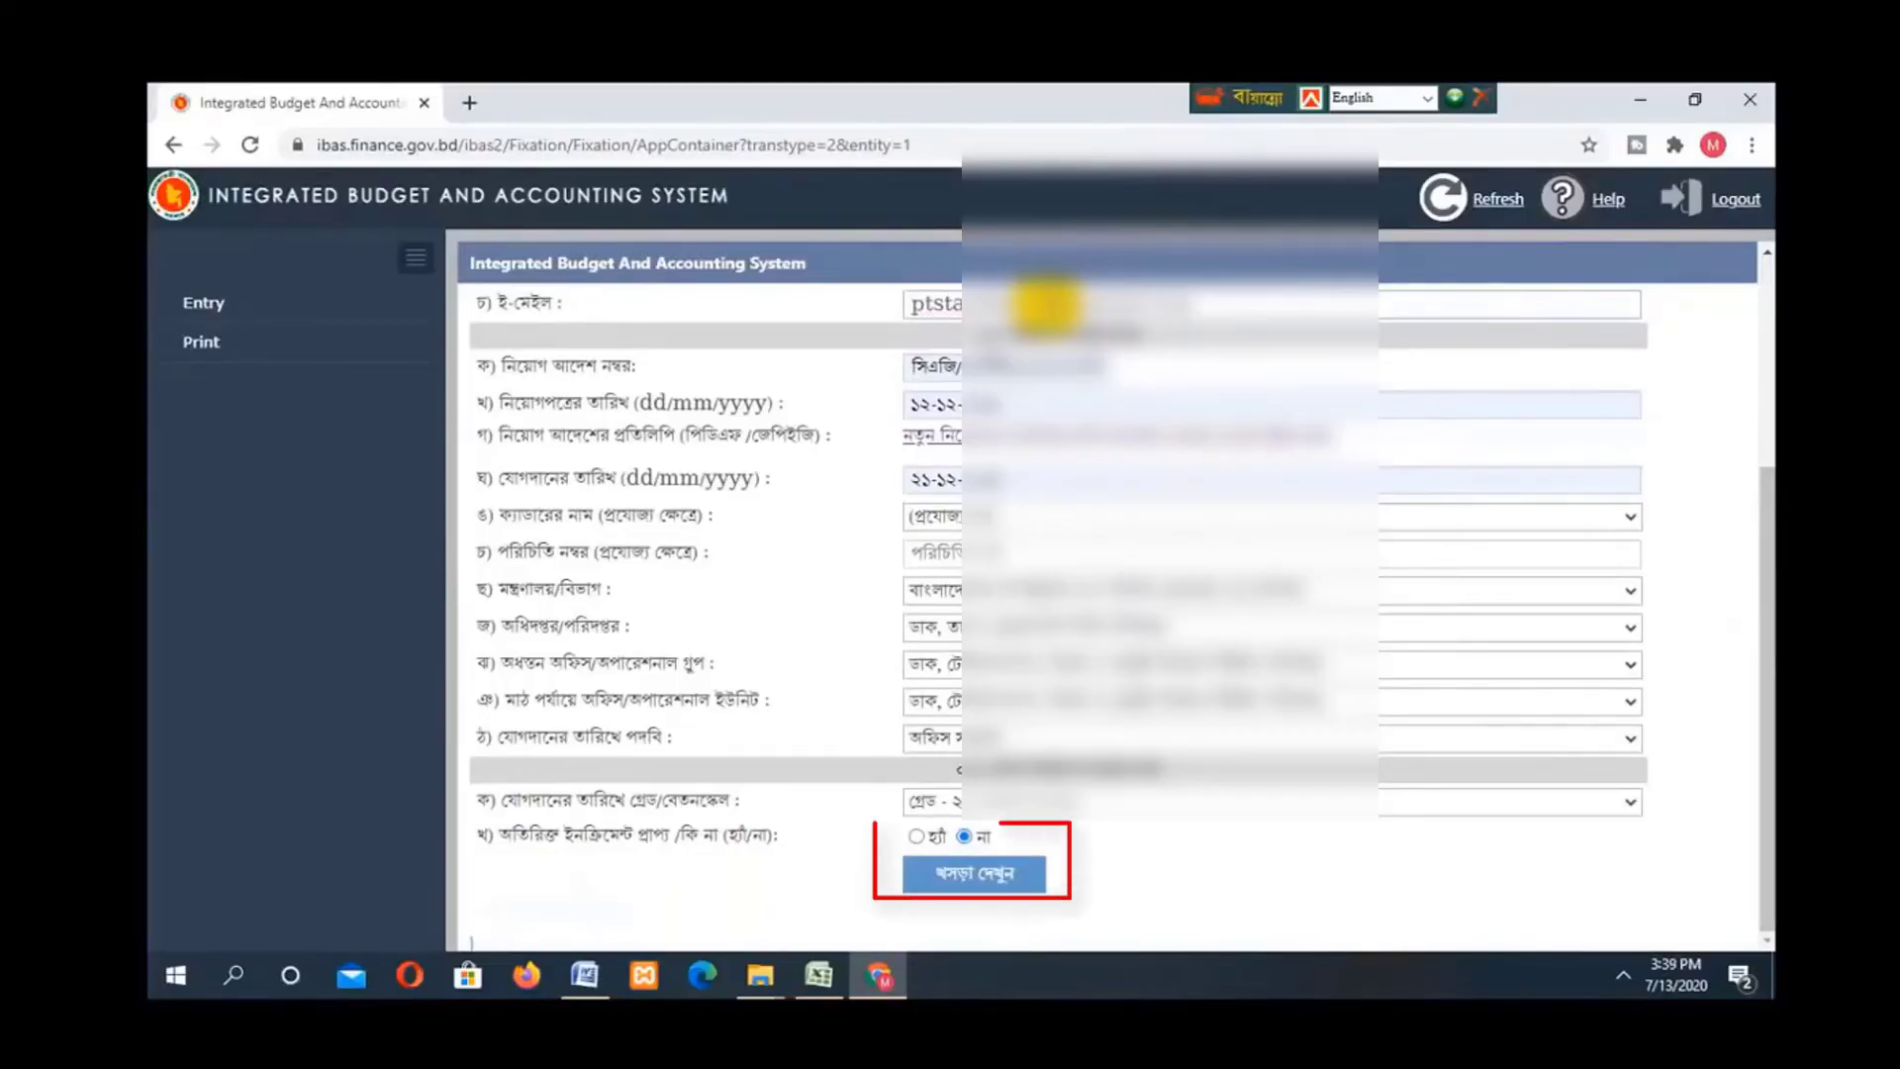
pyautogui.click(988, 881)
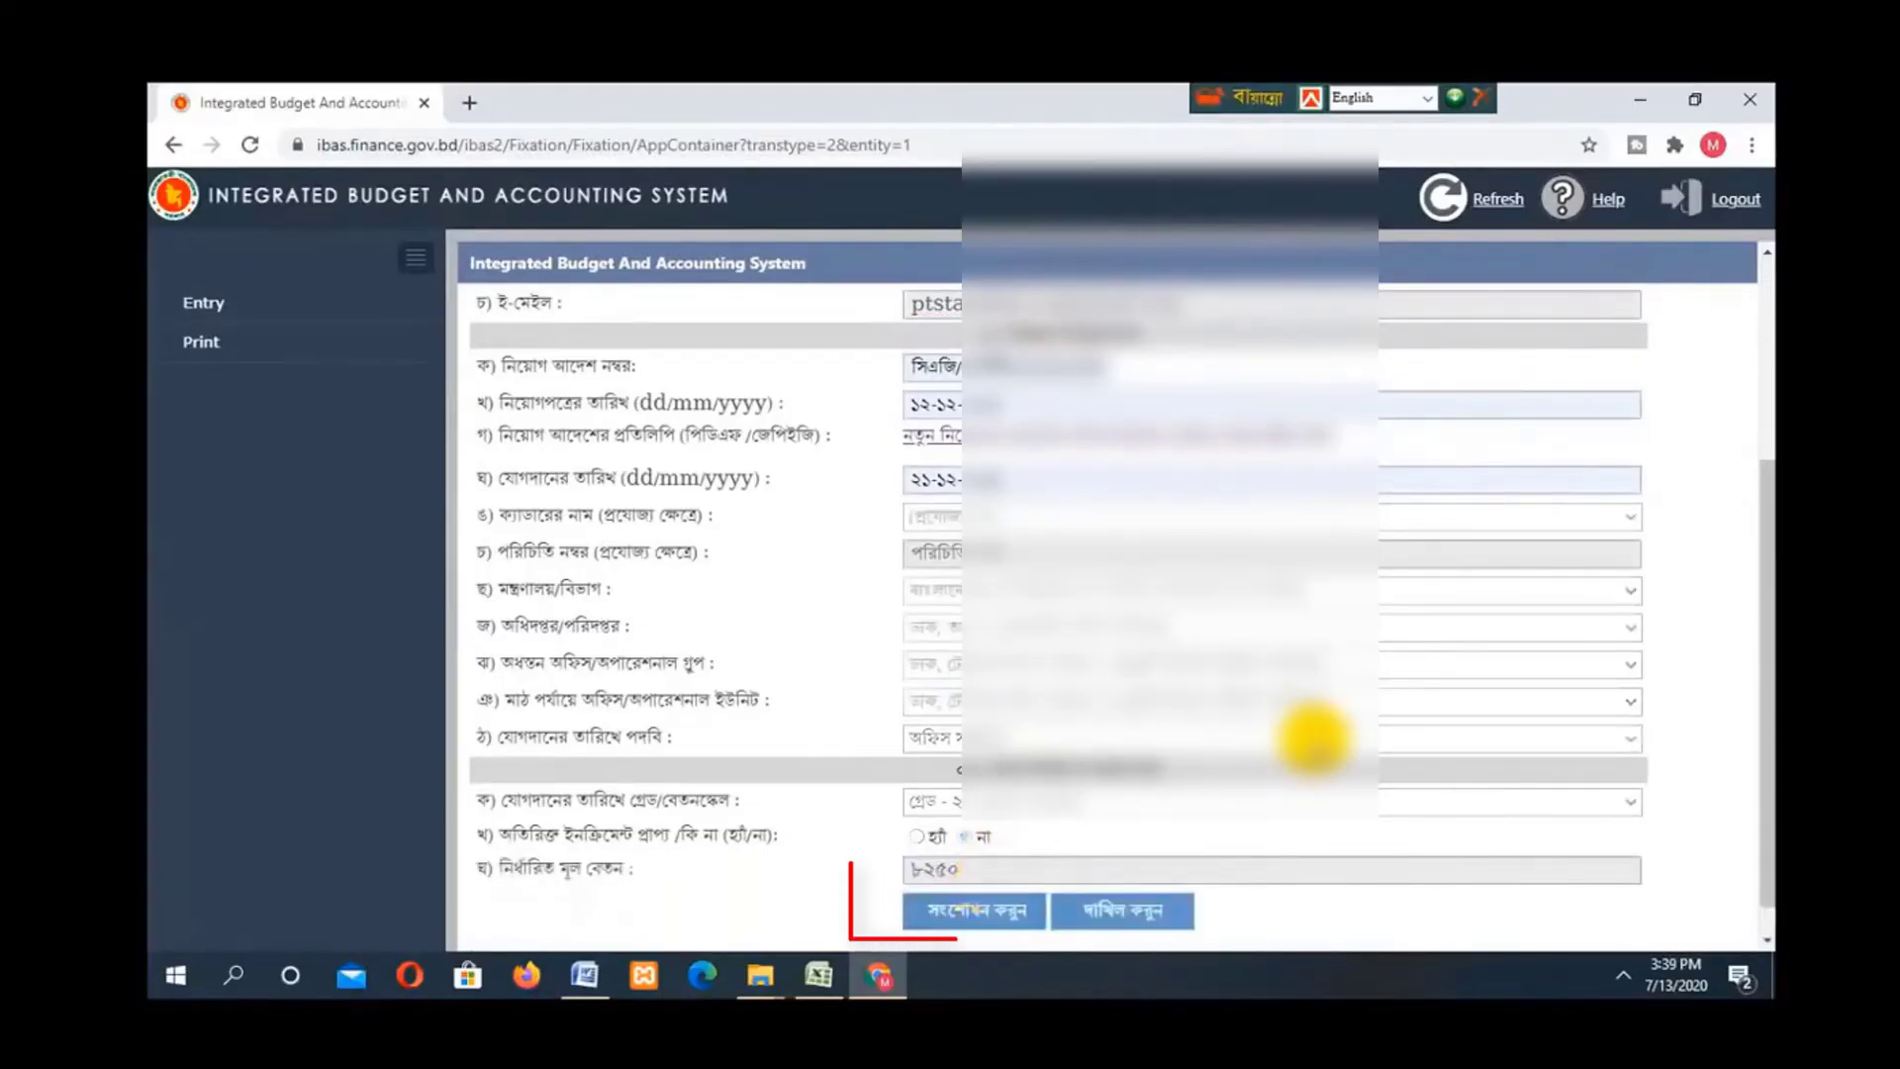
pyautogui.moveTo(1767, 624); pyautogui.dragTo(1758, 417)
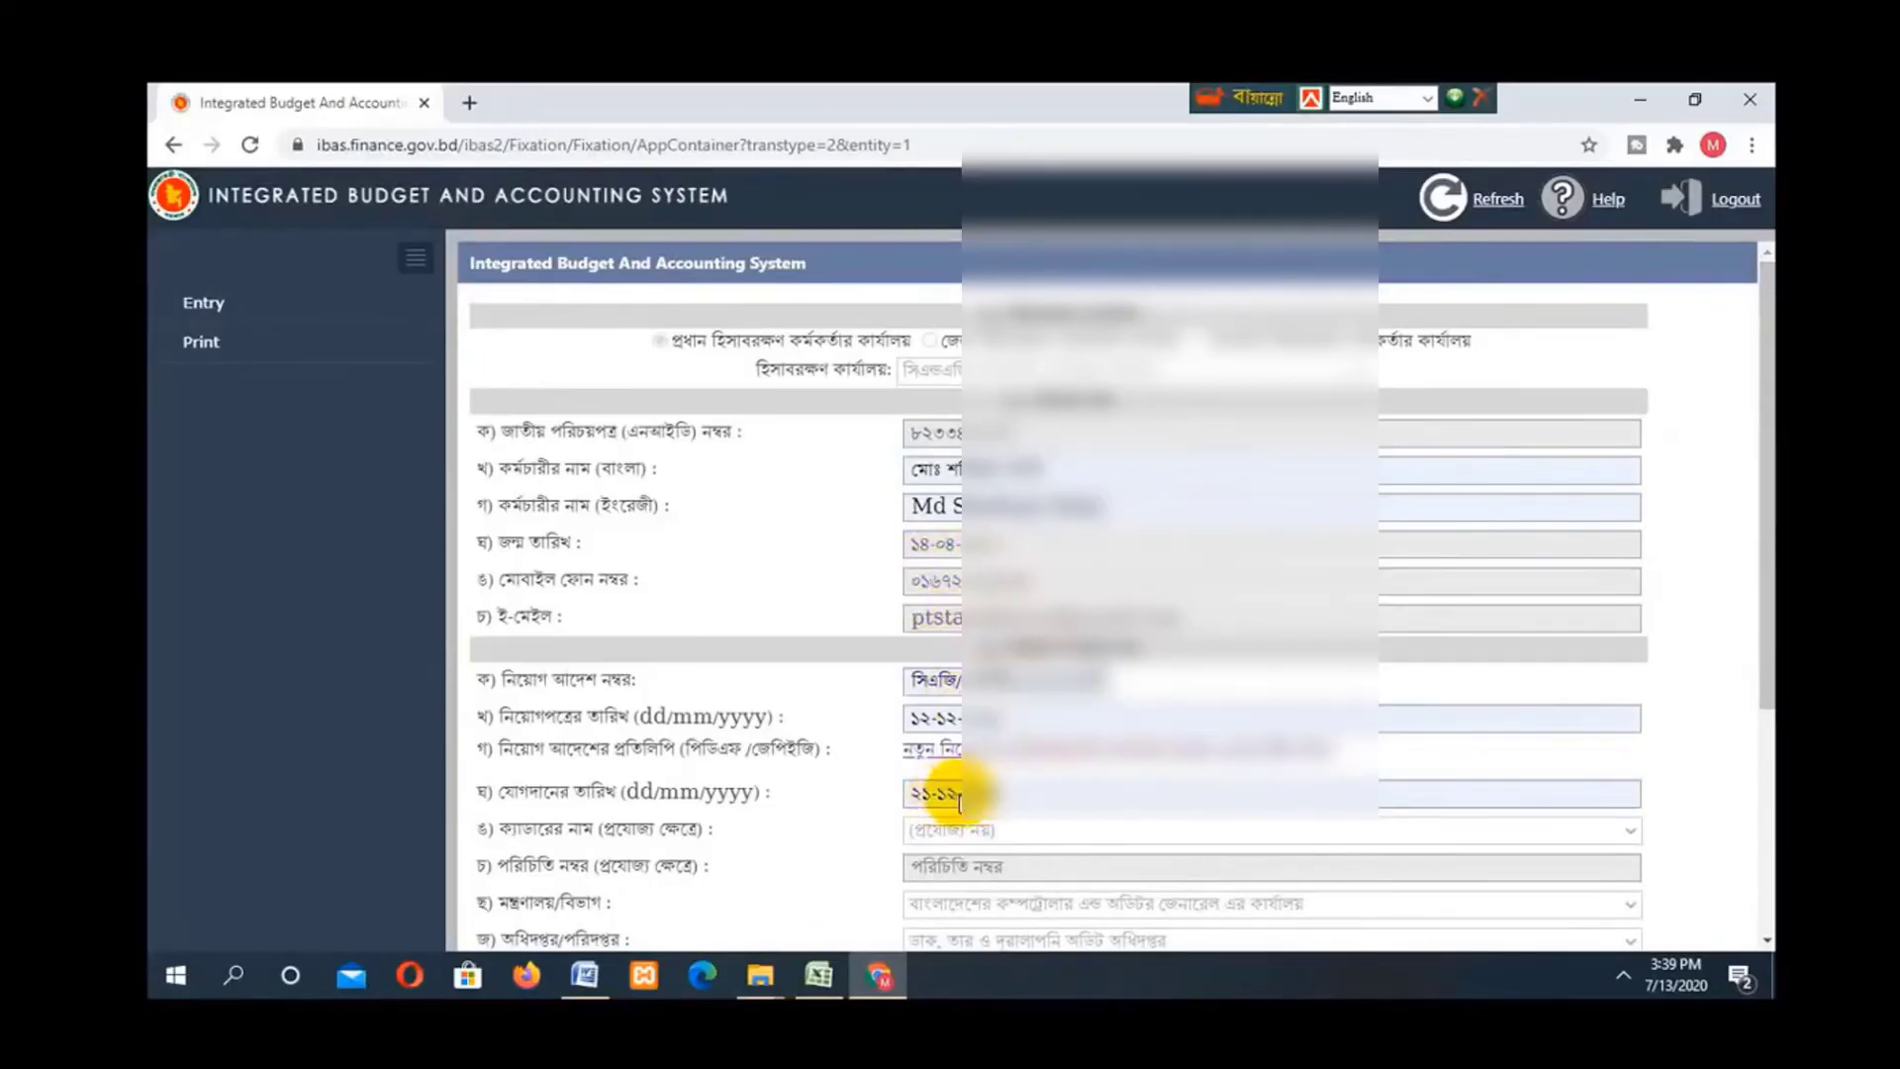
pyautogui.moveTo(1764, 574); pyautogui.dragTo(1727, 804)
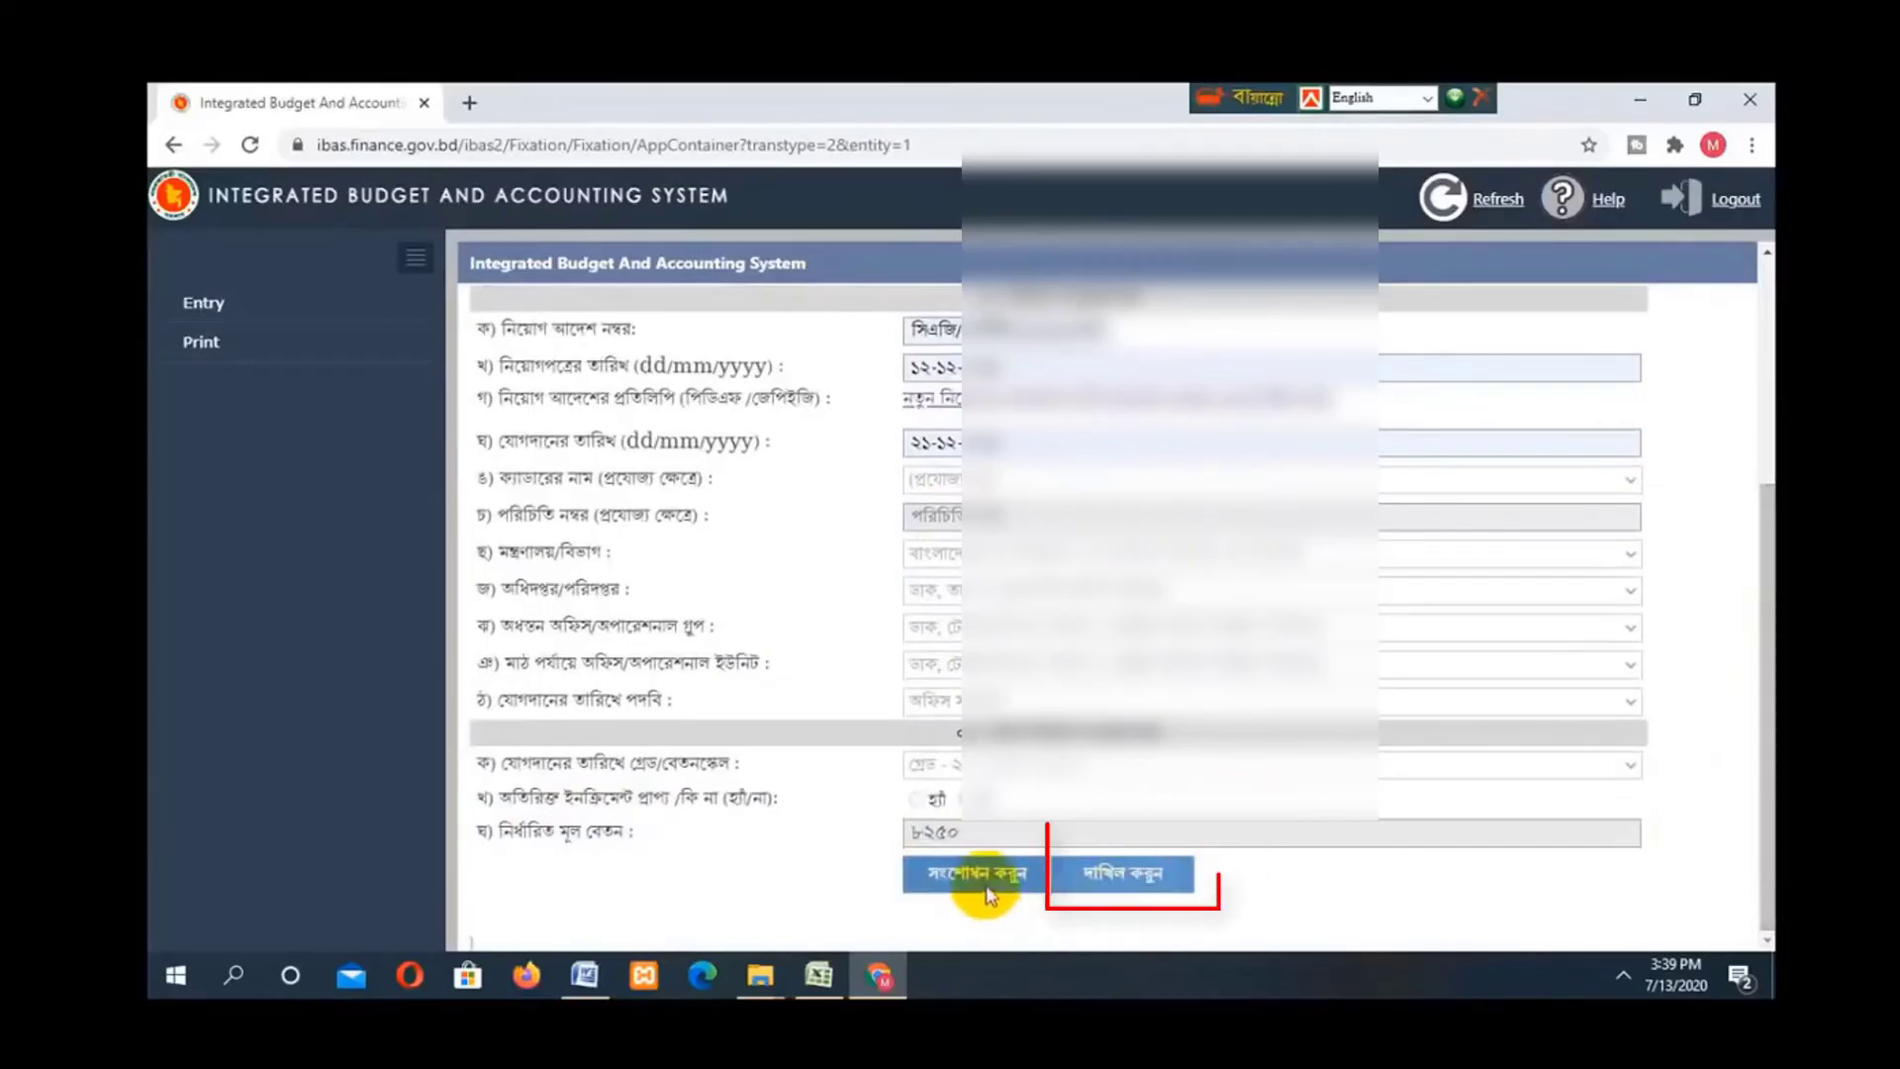
# Submit the pay fixation form and open the print preview of the resulting pay fixation statement
pyautogui.click(1111, 869)
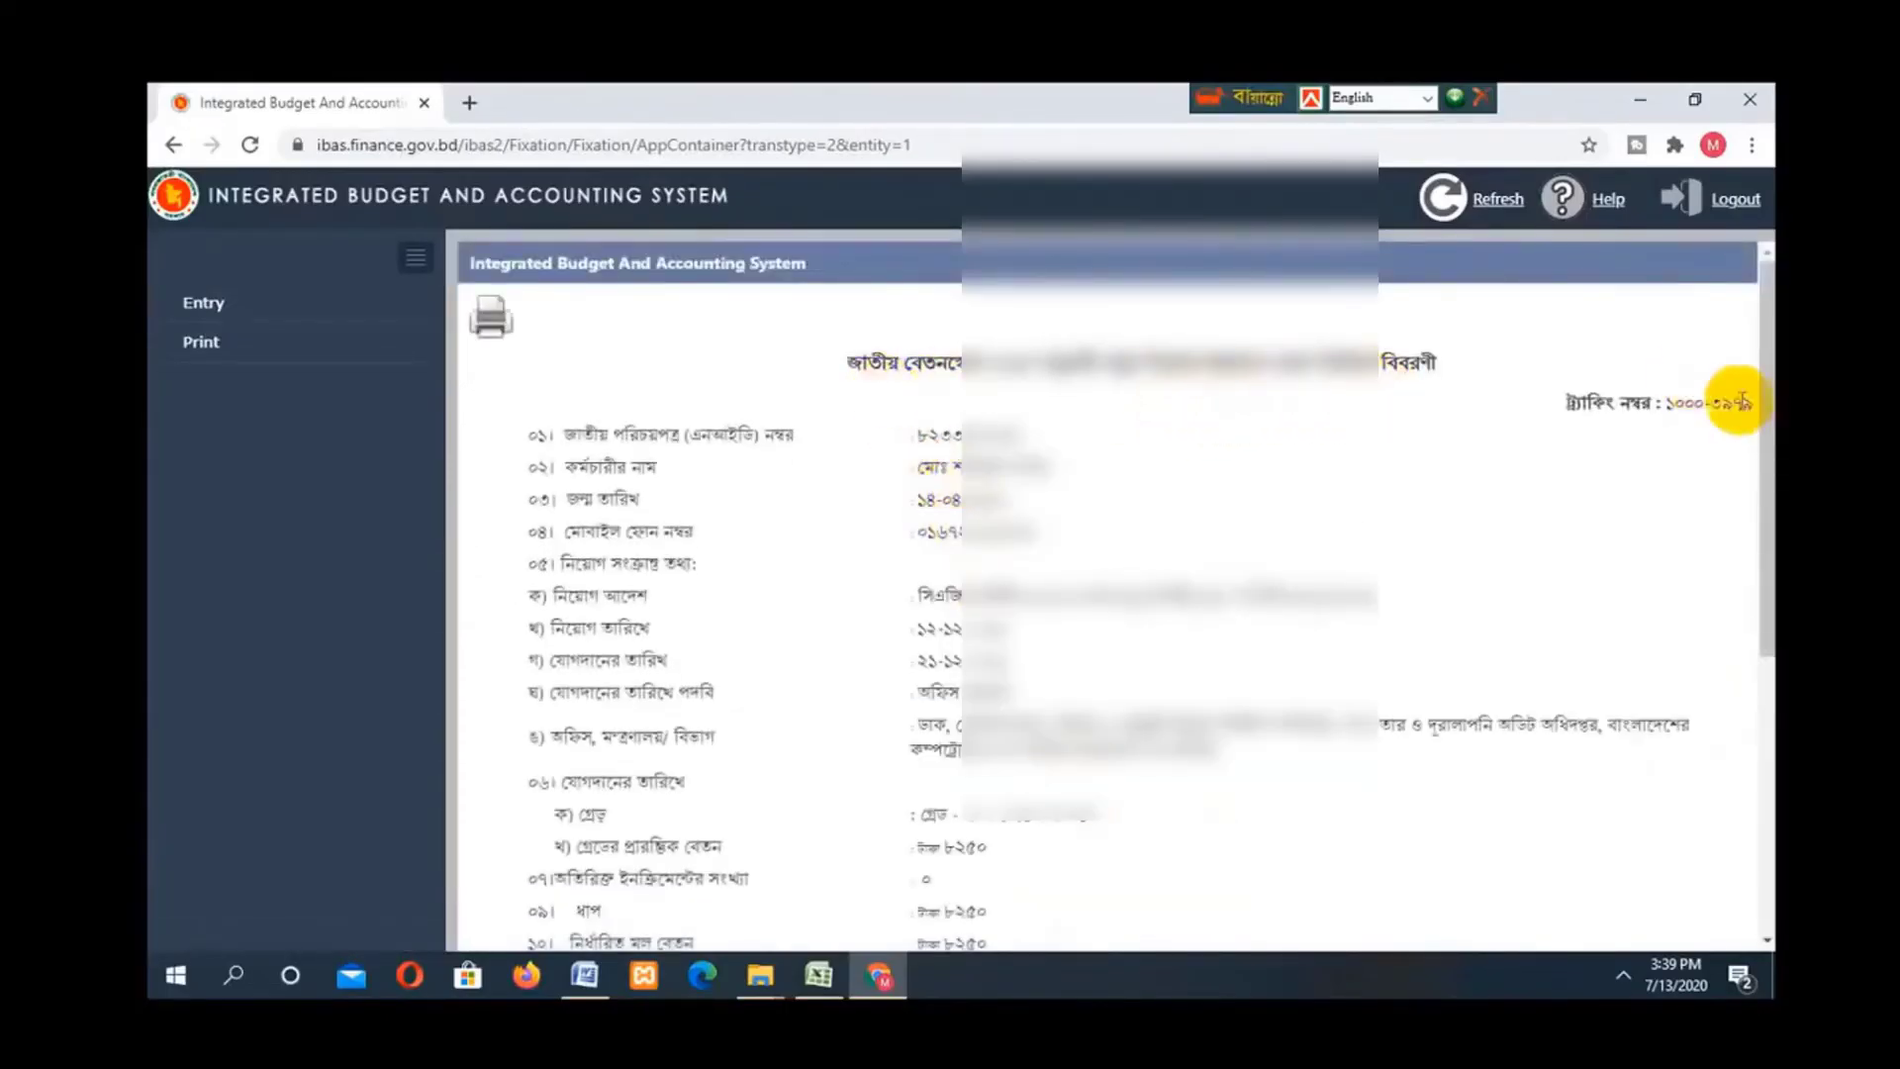
pyautogui.moveTo(1762, 420)
pyautogui.mouseDown()
pyautogui.moveTo(1756, 746)
pyautogui.moveTo(1728, 368)
pyautogui.mouseUp()
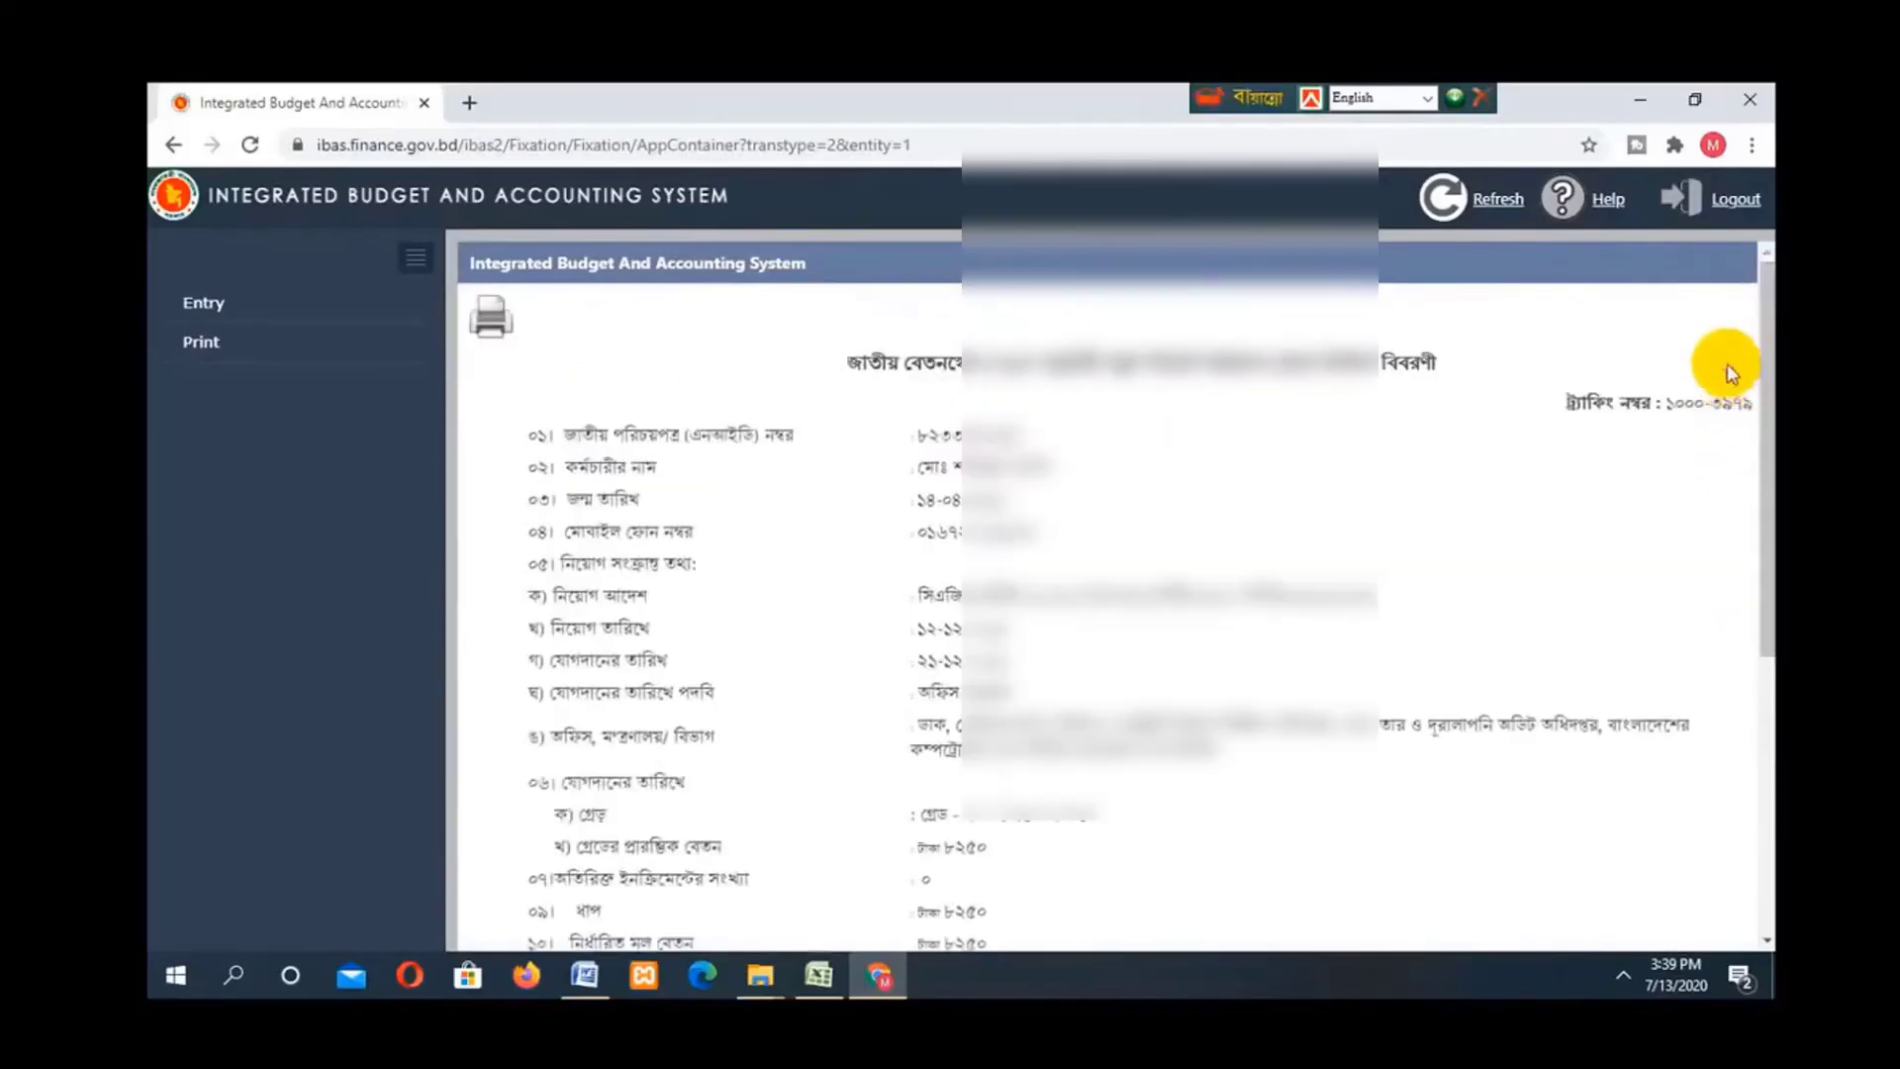
pyautogui.click(495, 341)
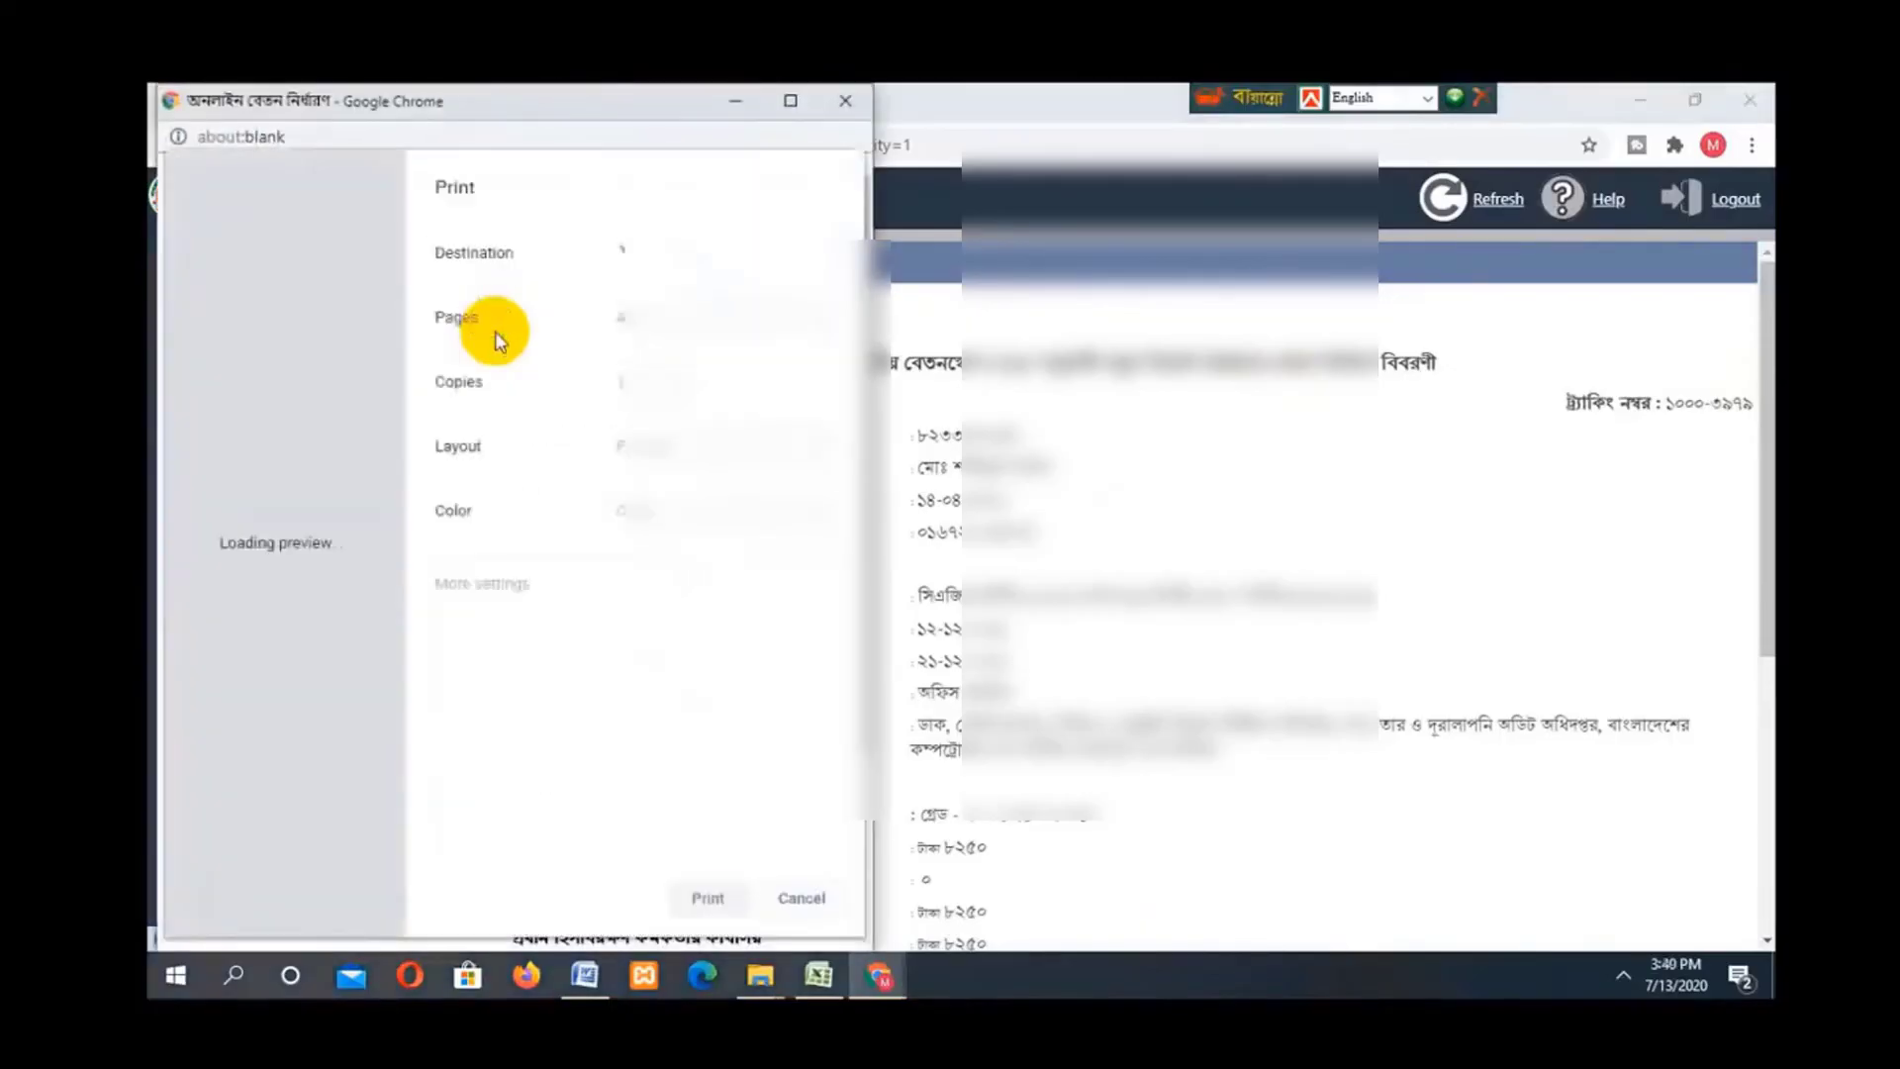